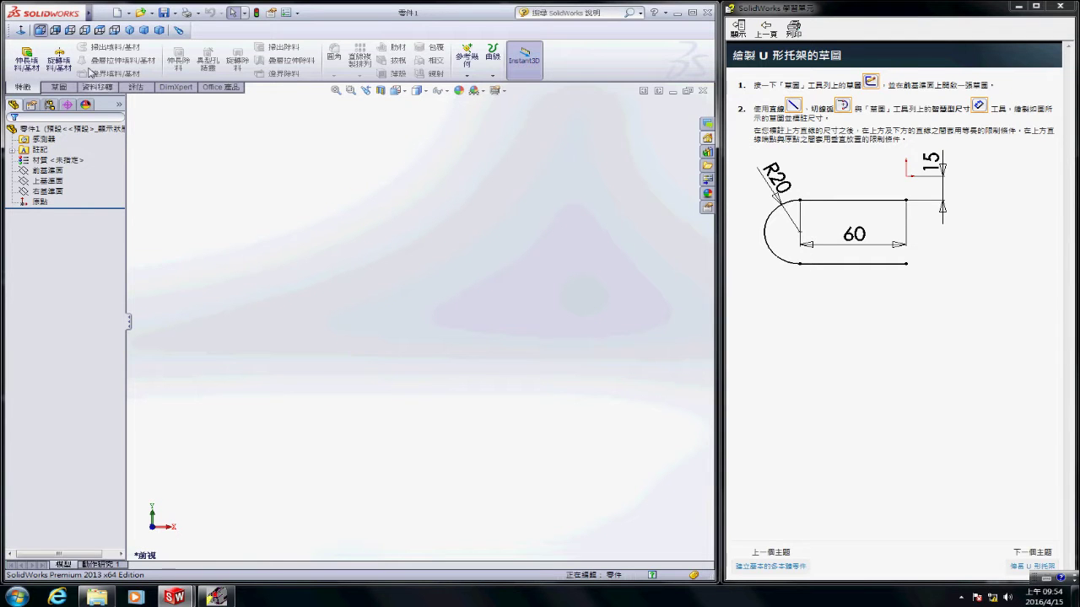
- Start a new sketch on the Front Plane, viewed face-on
left_click(51, 172)
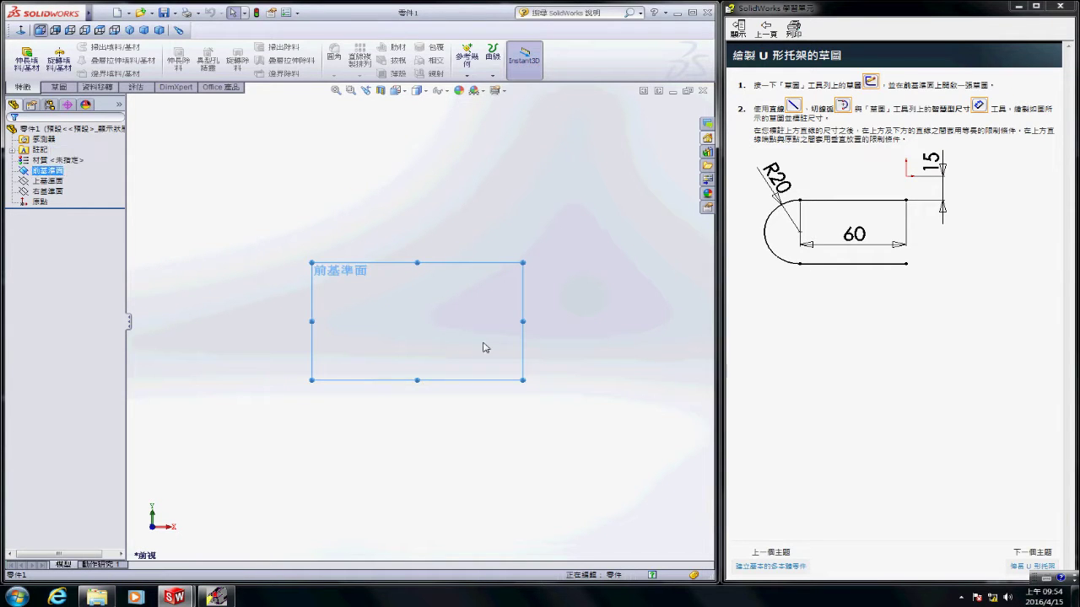
key("ctrl+8")
scroll(422, 299, "down", 1)
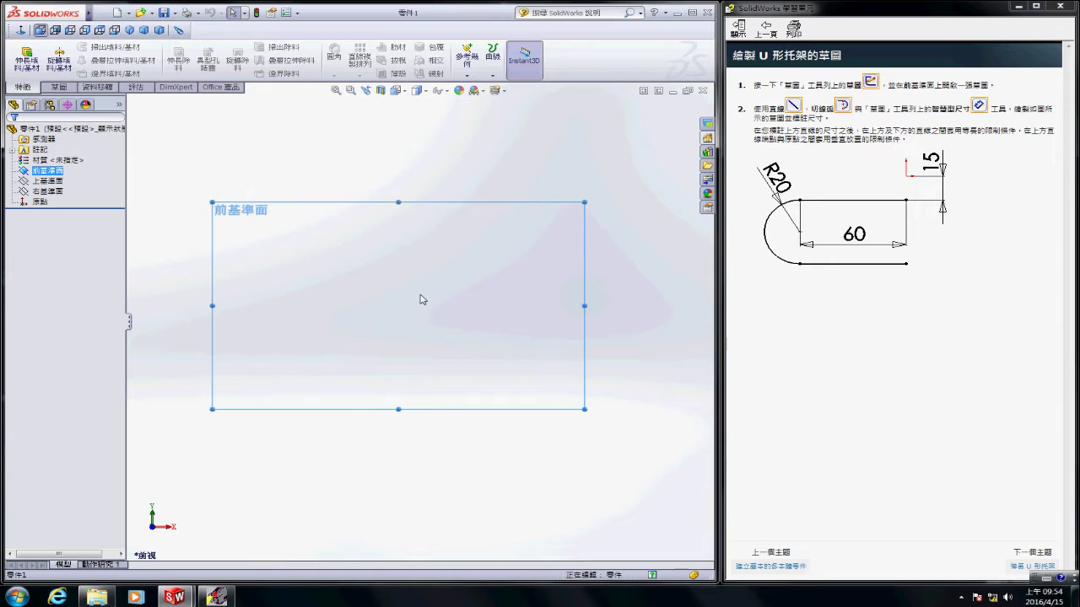
scroll(423, 297, "down", 1)
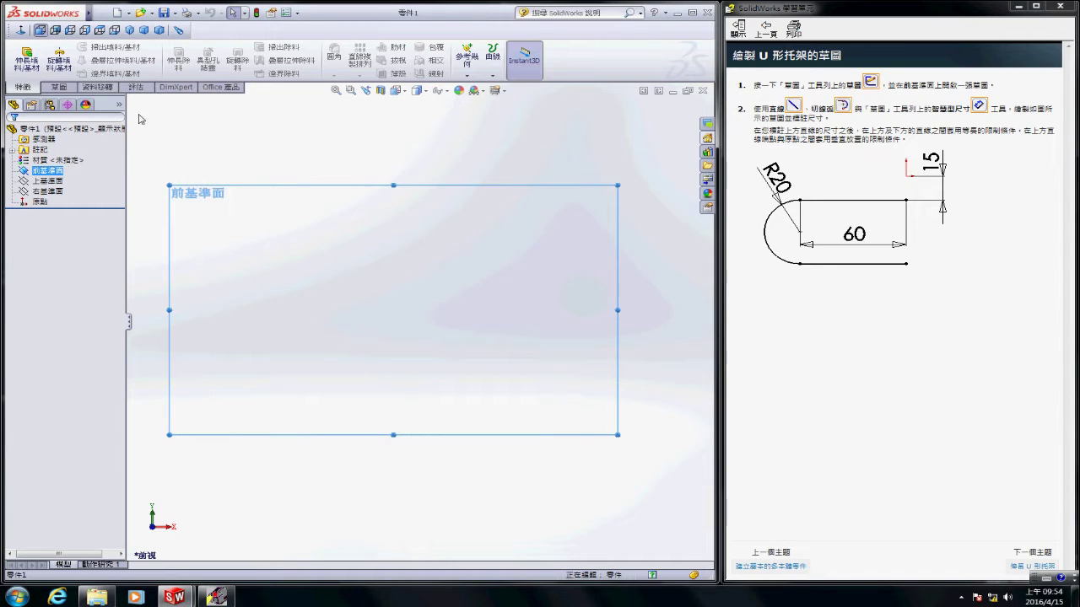
left_click(51, 86)
left_click(21, 55)
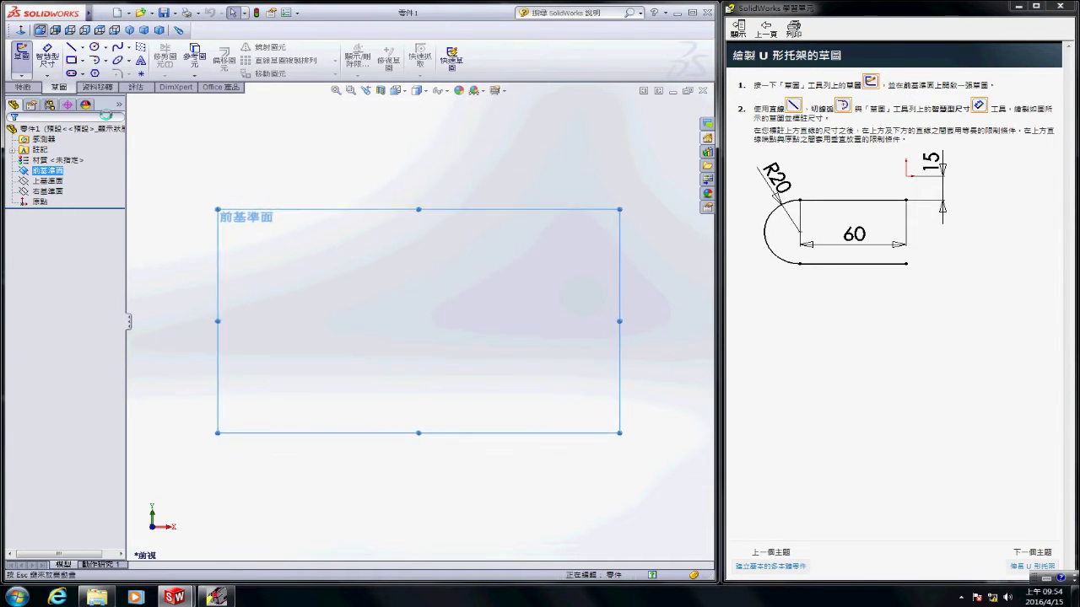
- Draw the U: a top horizontal line, a semicircular tangent arc on the left, and a bottom line
left_click(72, 46)
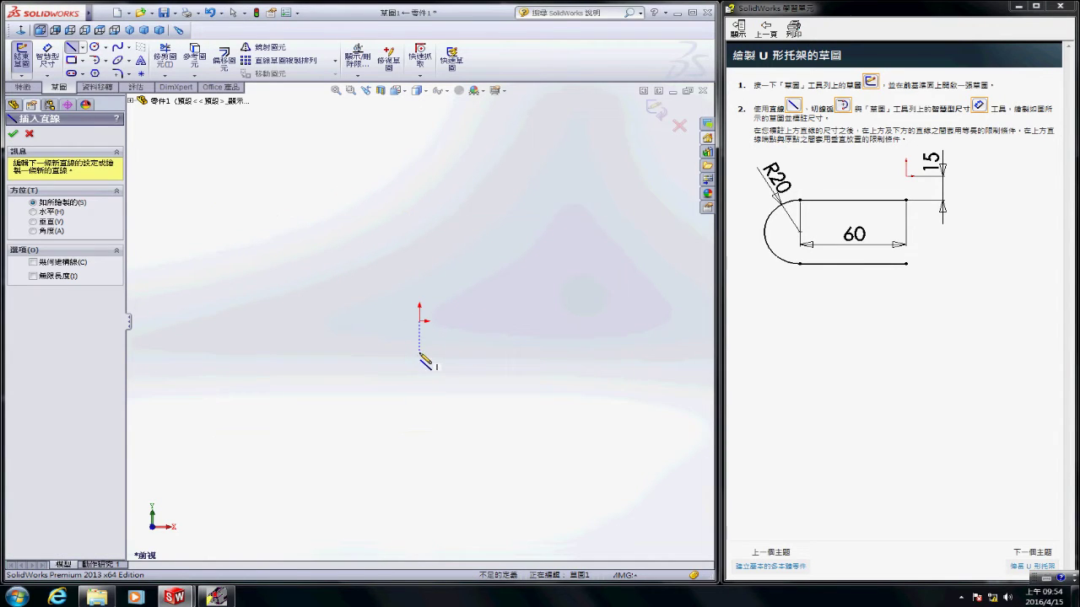
left_click_drag(419, 352, 280, 351)
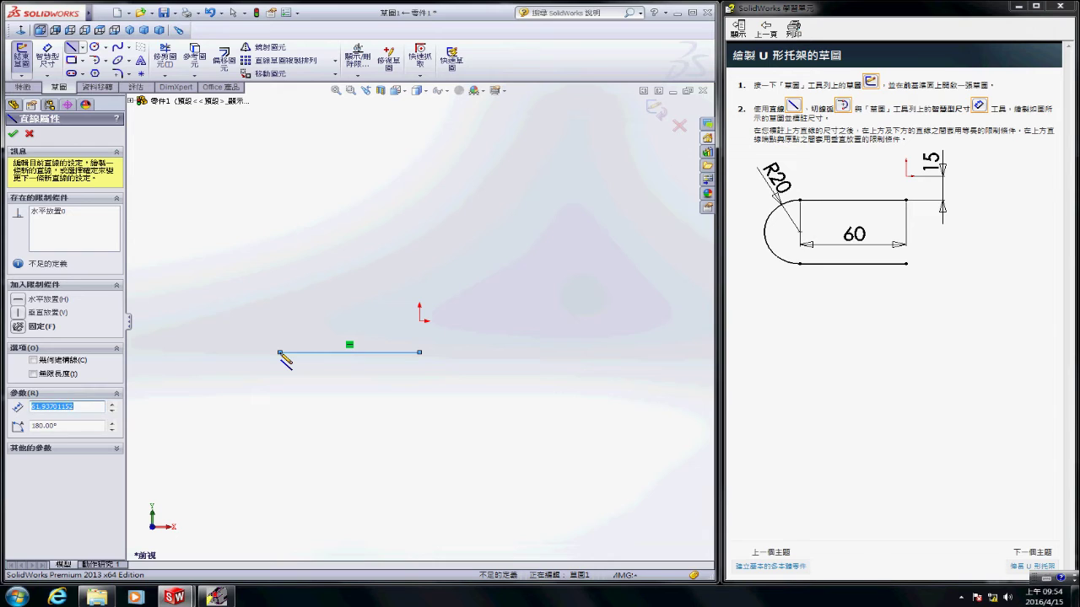
left_click(280, 352)
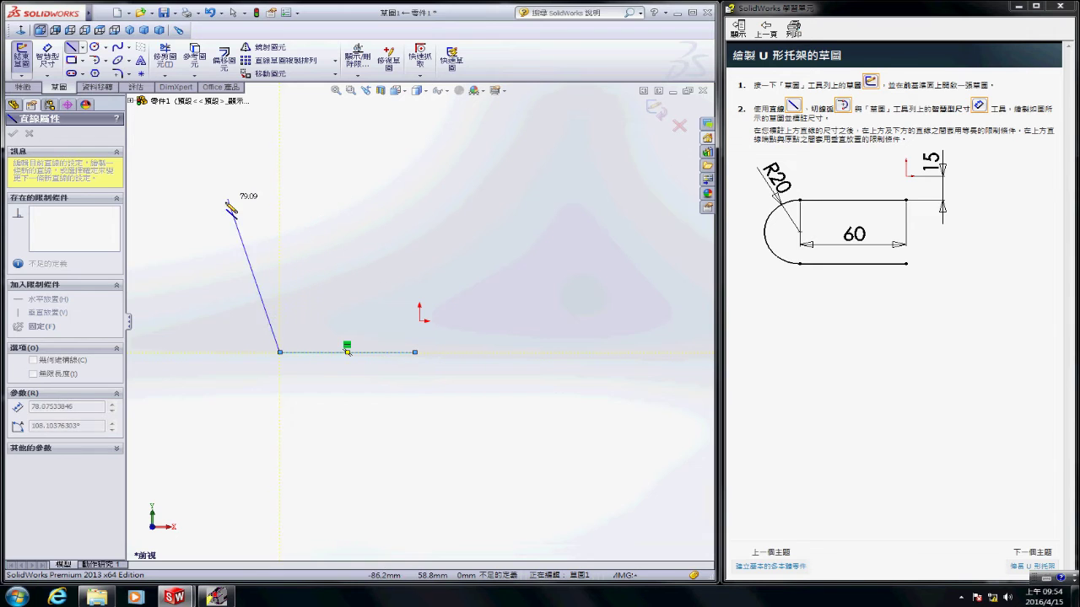
left_click(95, 60)
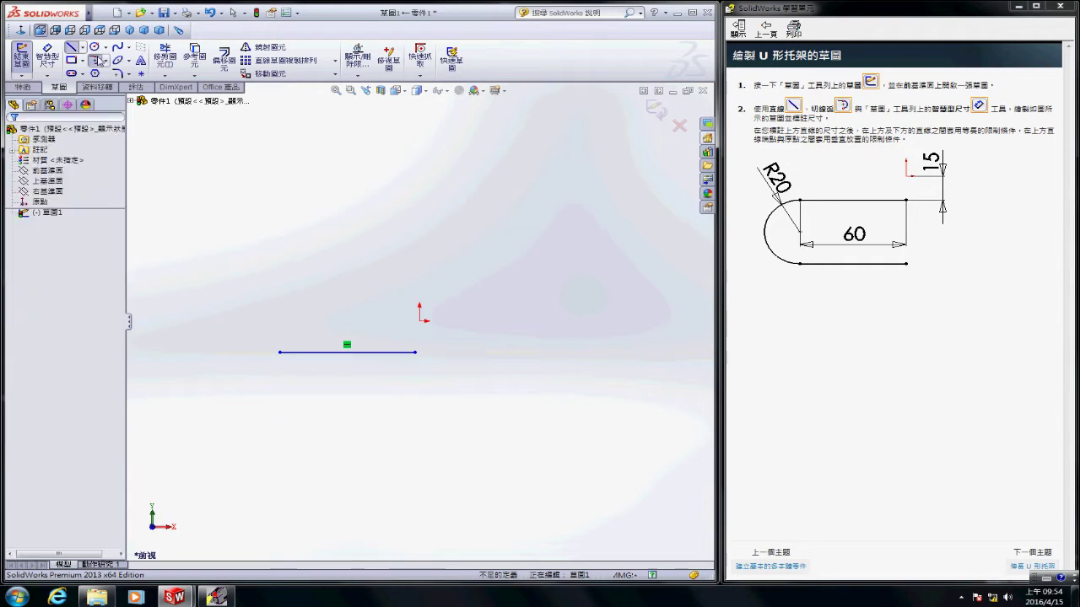
left_click(279, 352)
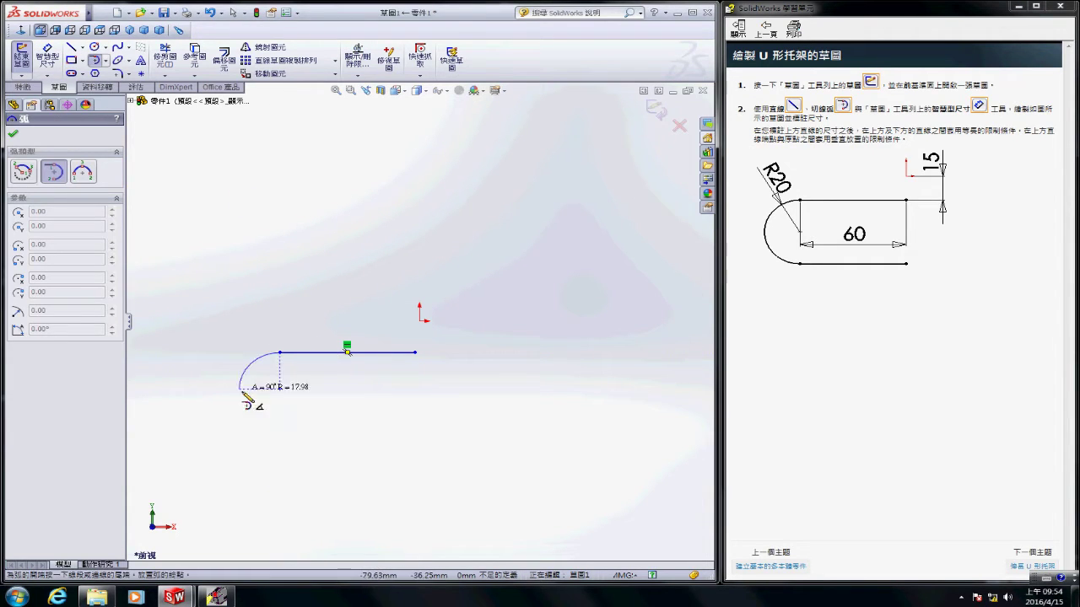
left_click(279, 445)
left_click(71, 47)
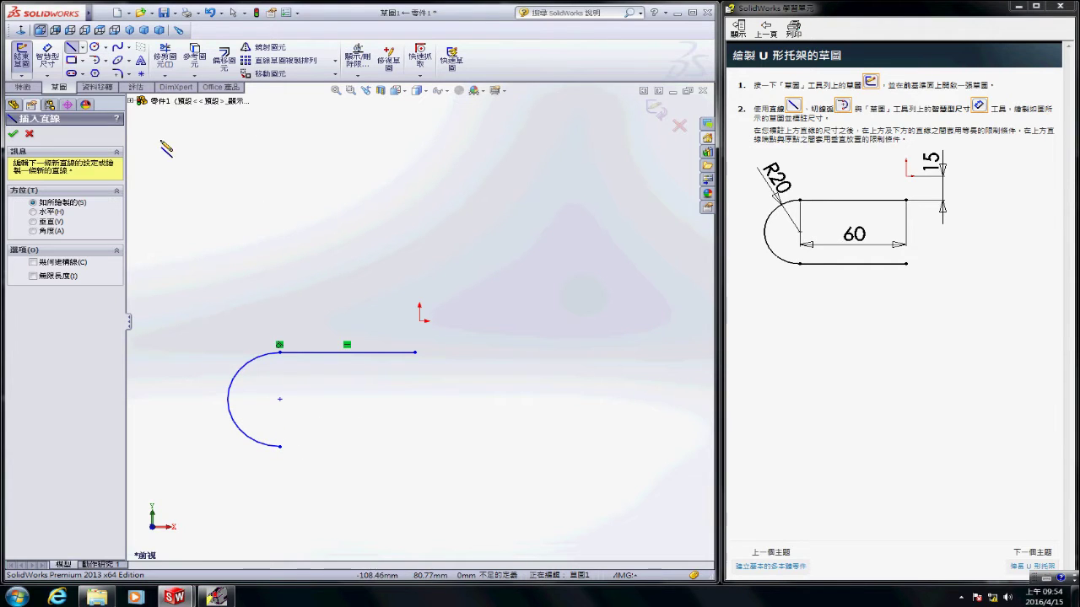
left_click(279, 445)
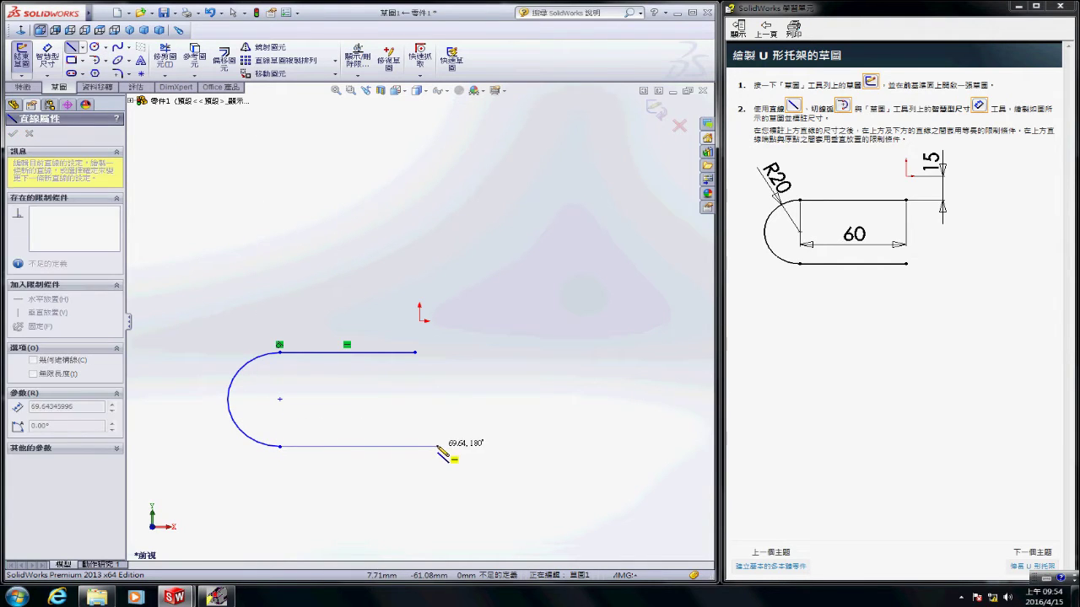
left_click(414, 447)
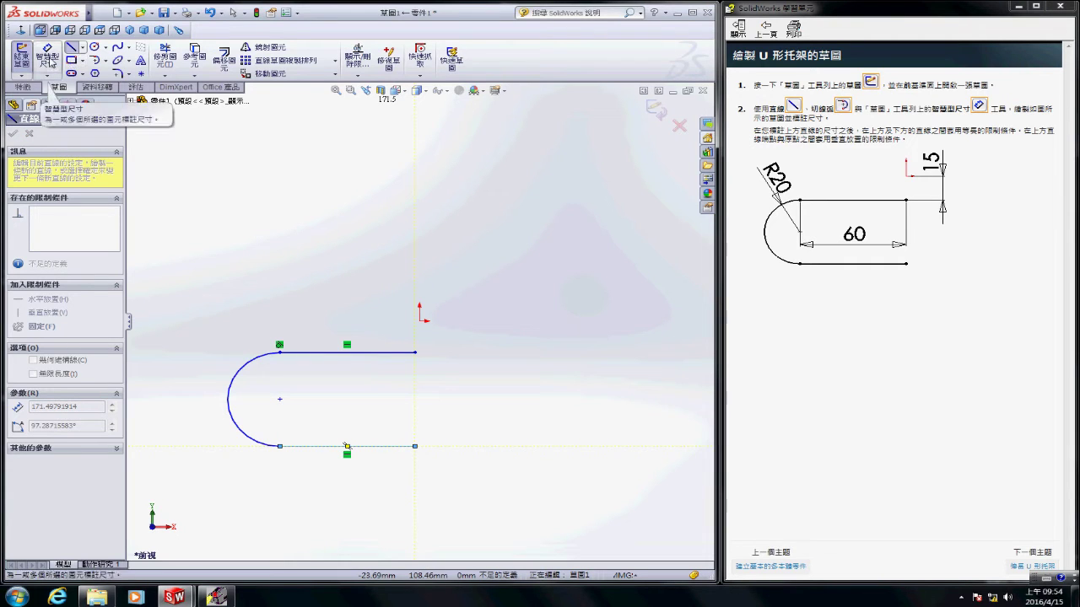
- Dimension the top line to 60 and the arc to R20
left_click(49, 57)
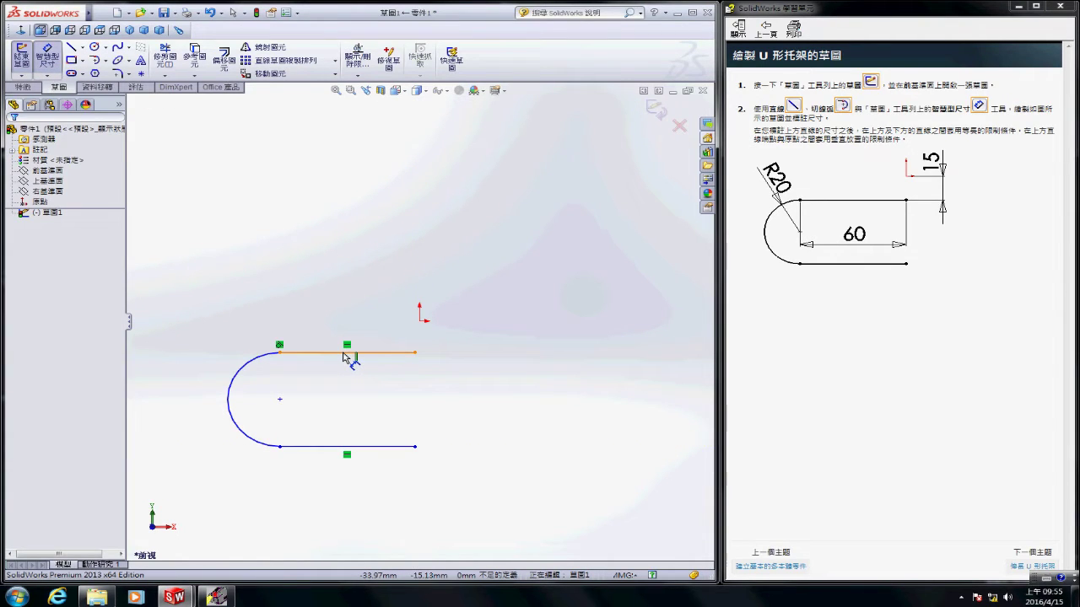
left_click(343, 355)
left_click(368, 242)
key("Return")
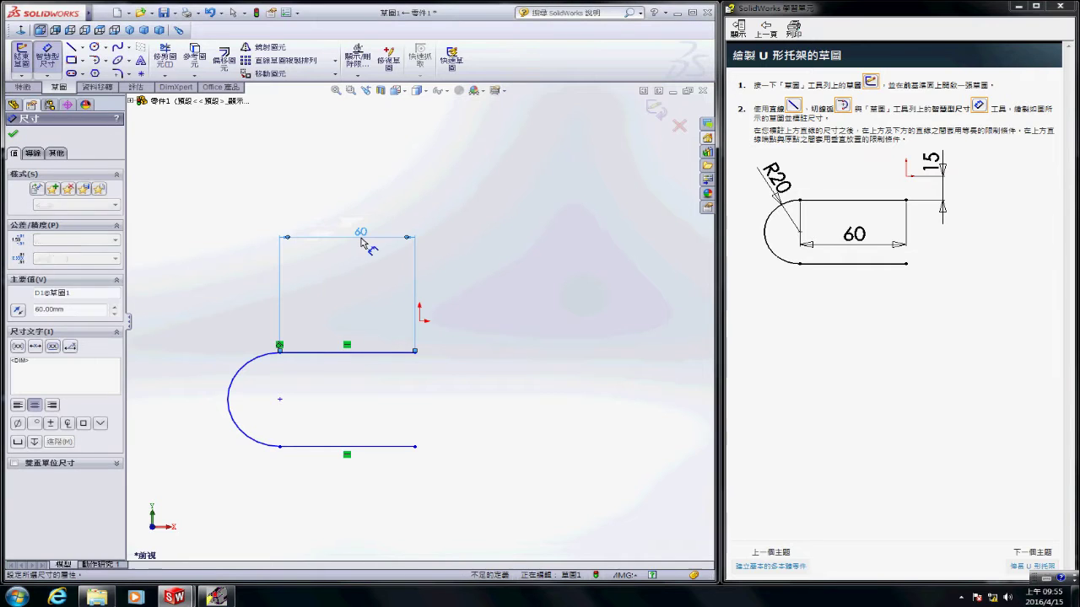
left_click(240, 373)
left_click(224, 325)
type("2")
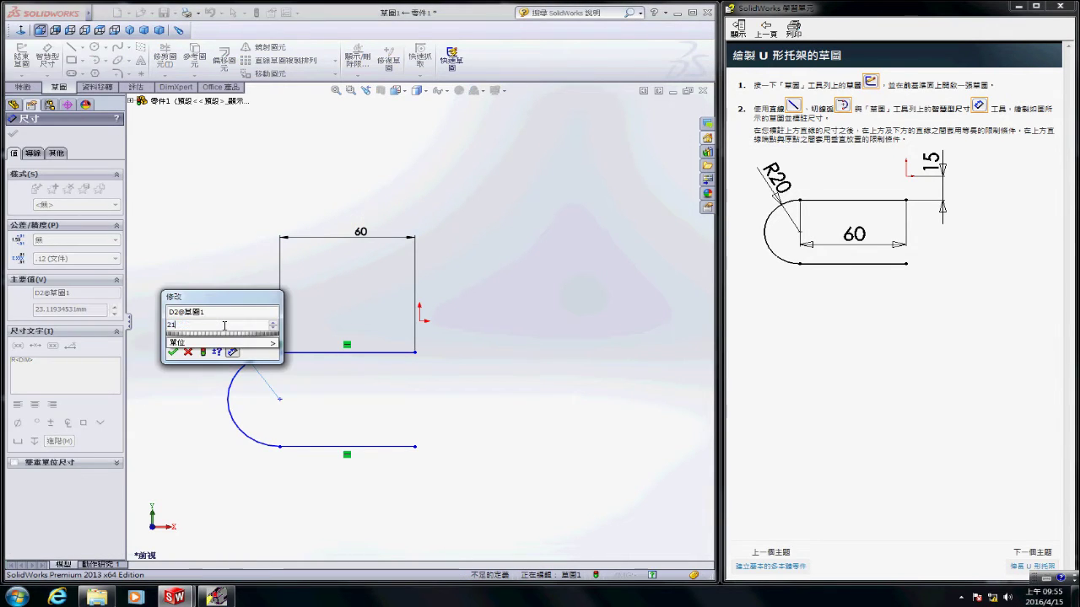
type("0")
key("Return")
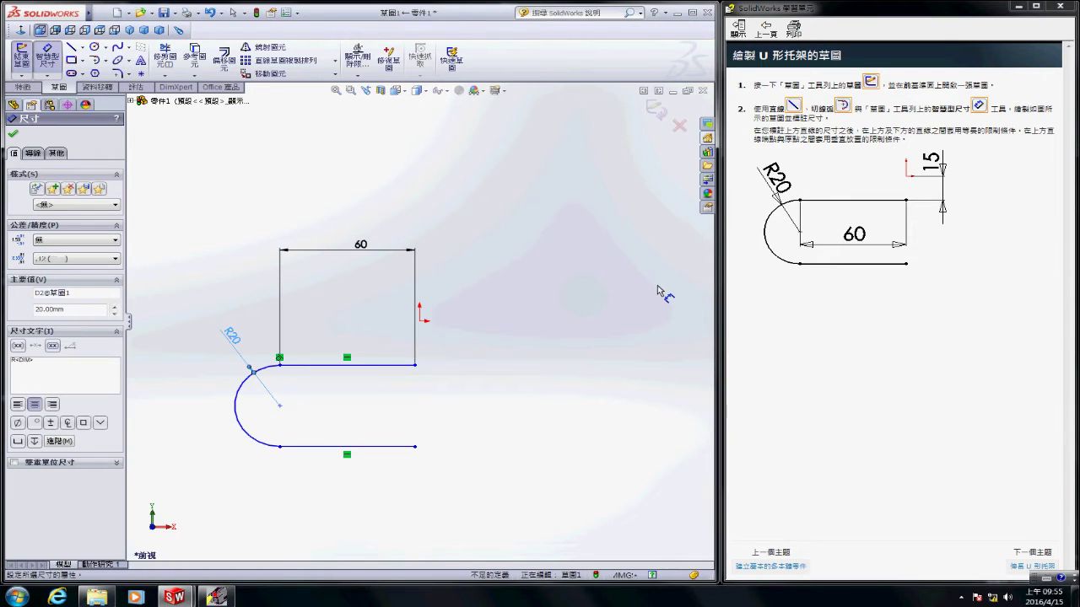
- Dimension the bottom line to 60 and the top line 15 below the origin
left_click(391, 454)
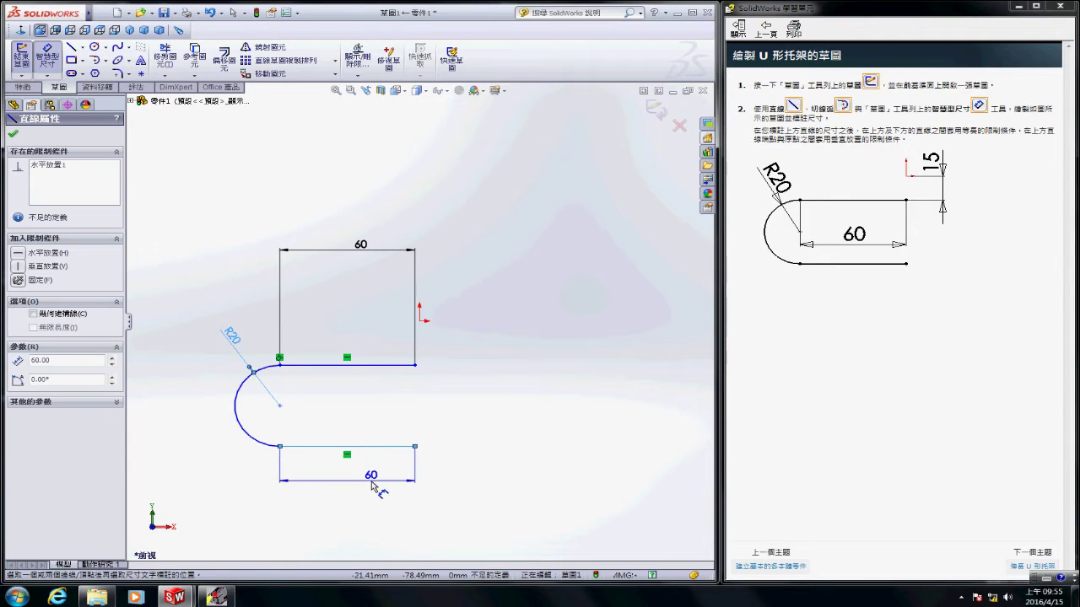
left_click(359, 483)
key("Return")
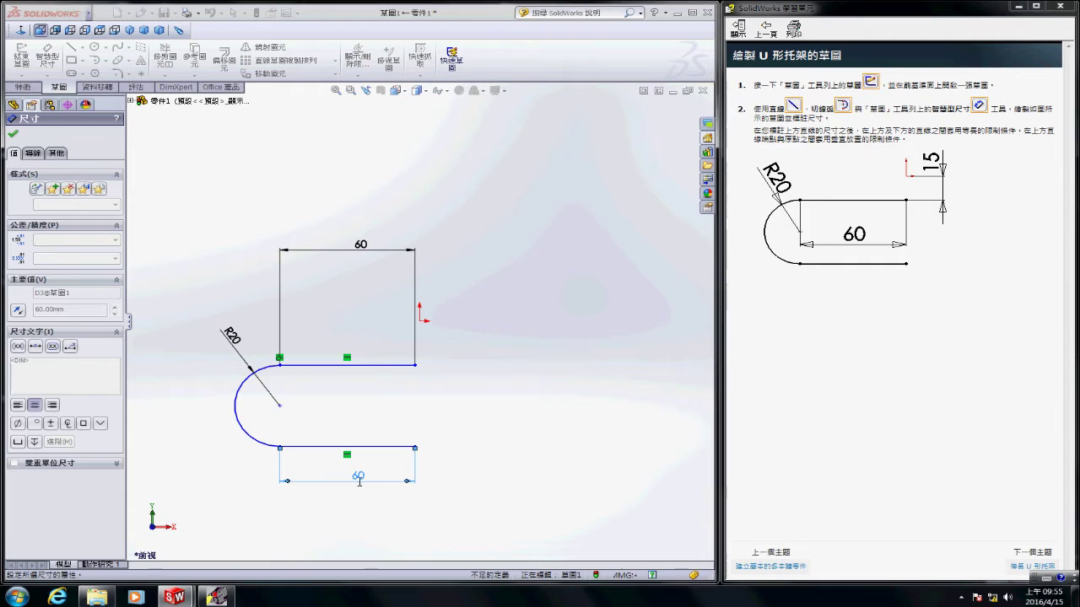
left_click(390, 366)
left_click(421, 321)
left_click(498, 352)
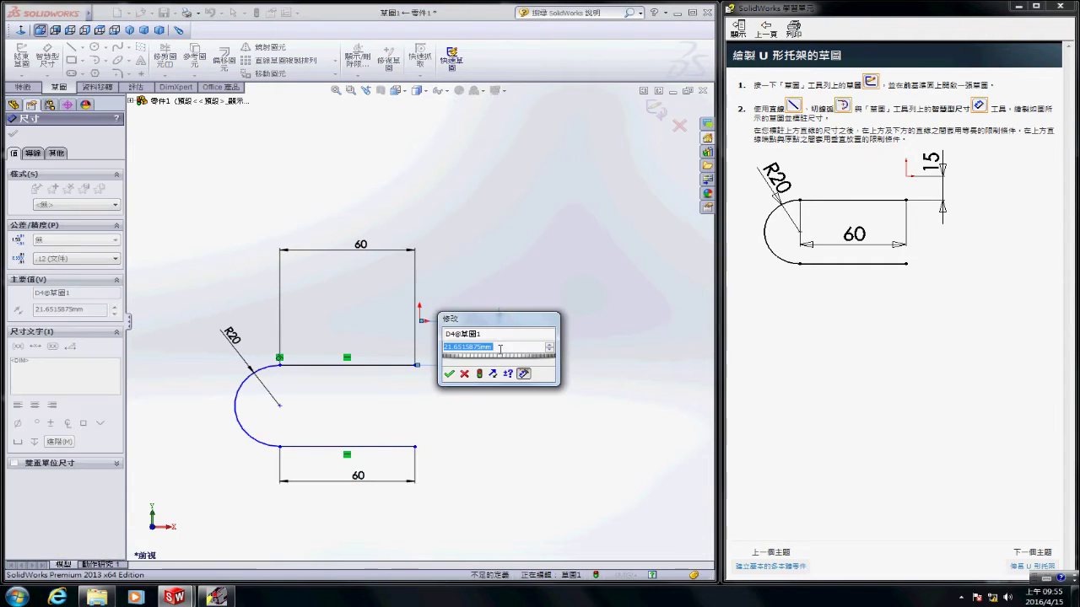
type("15")
key("Return")
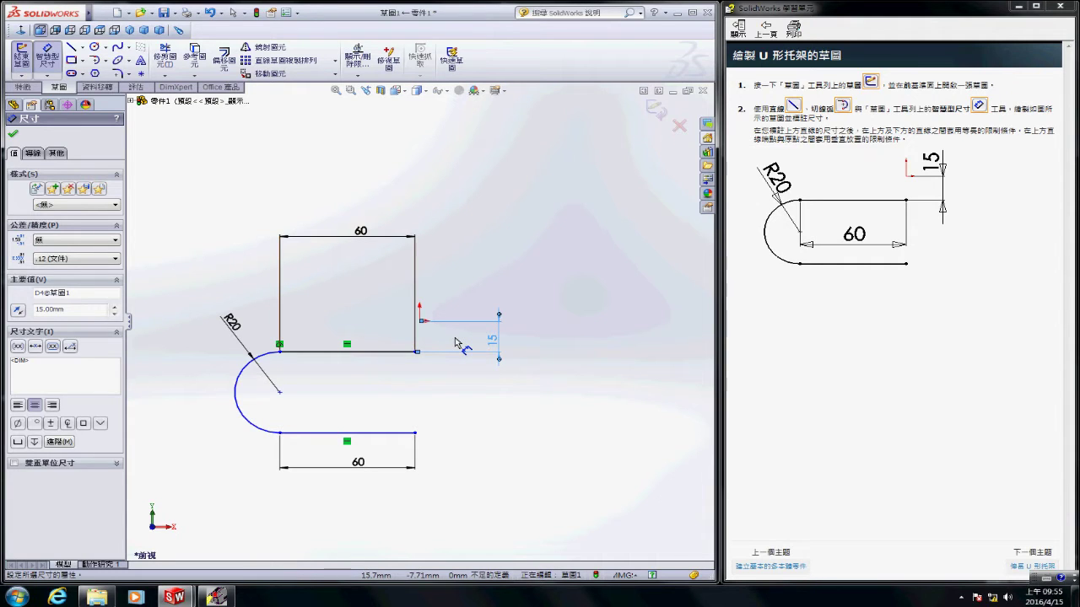
key("Escape")
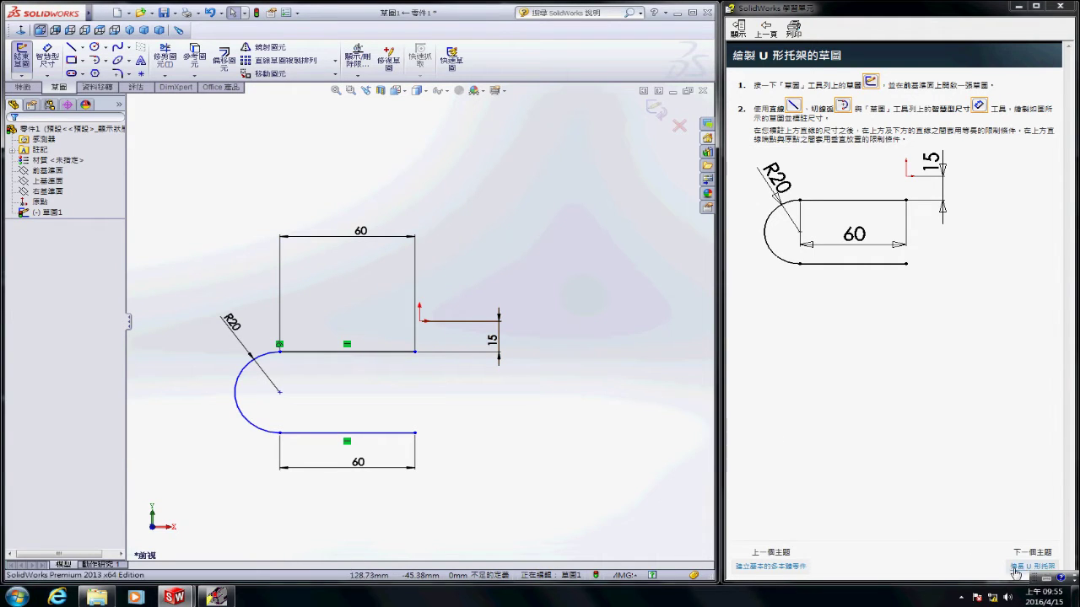
- Extrude the U sketch with Extruded Boss/Base to 90 mm depth as a 10 mm thin feature
left_click(1015, 570)
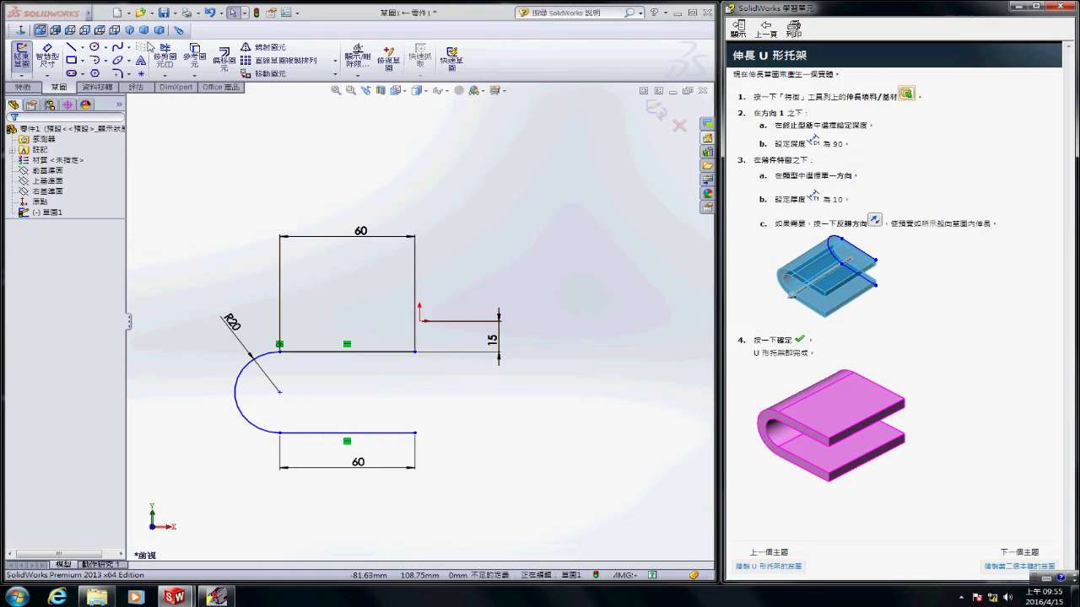
left_click(32, 89)
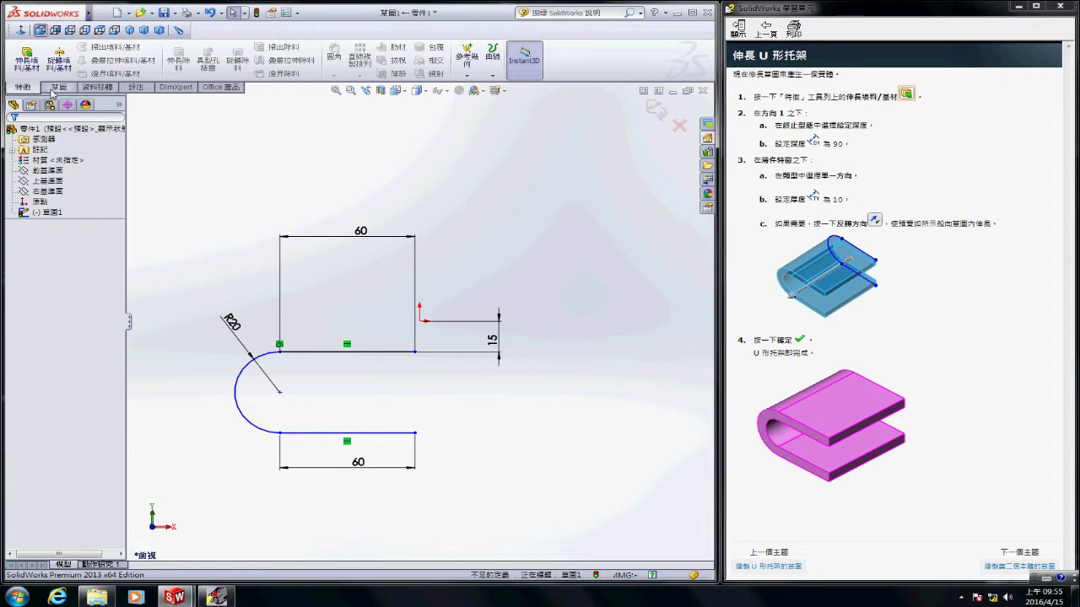
left_click(55, 90)
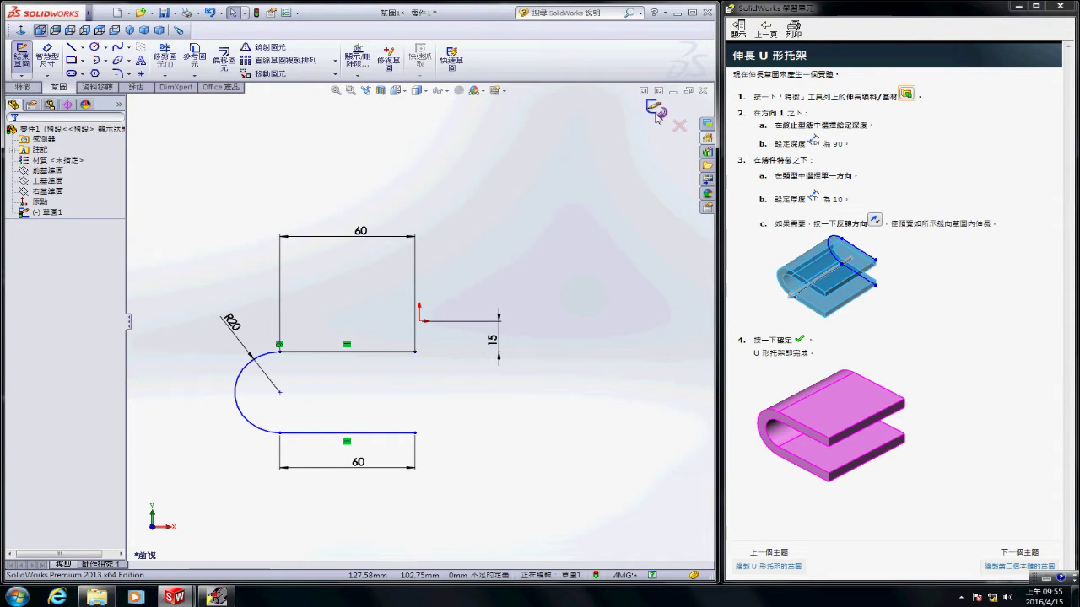
left_click(24, 87)
left_click(26, 59)
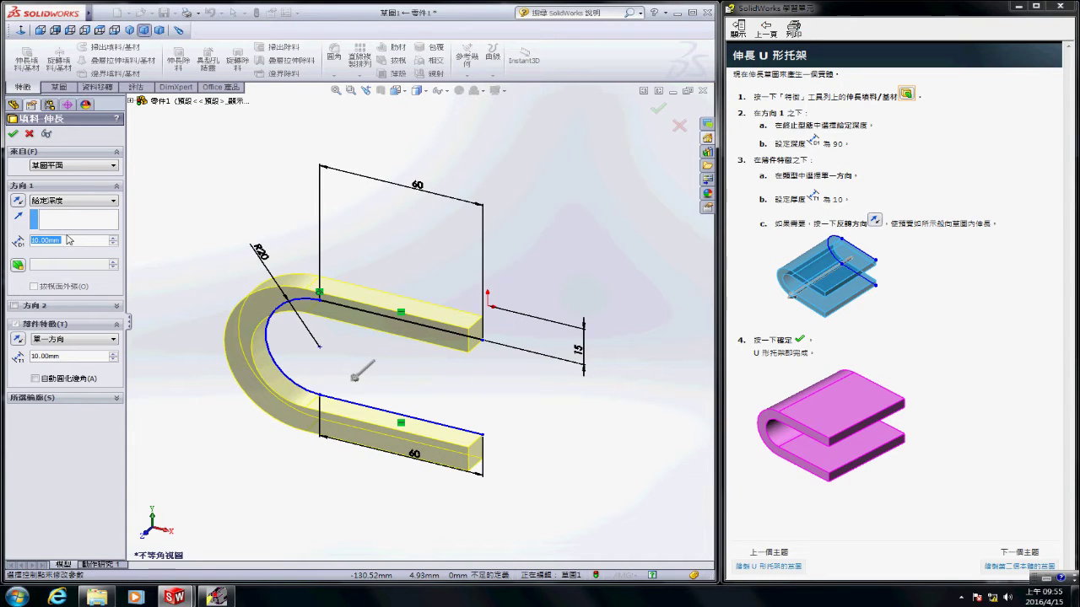
type("90")
key("Return")
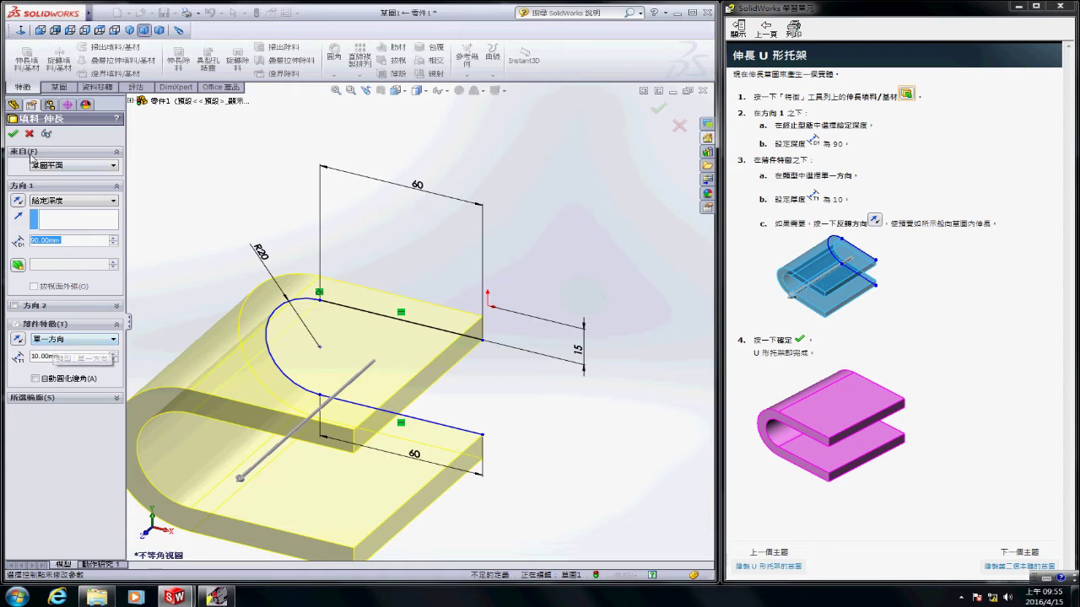
left_click(13, 133)
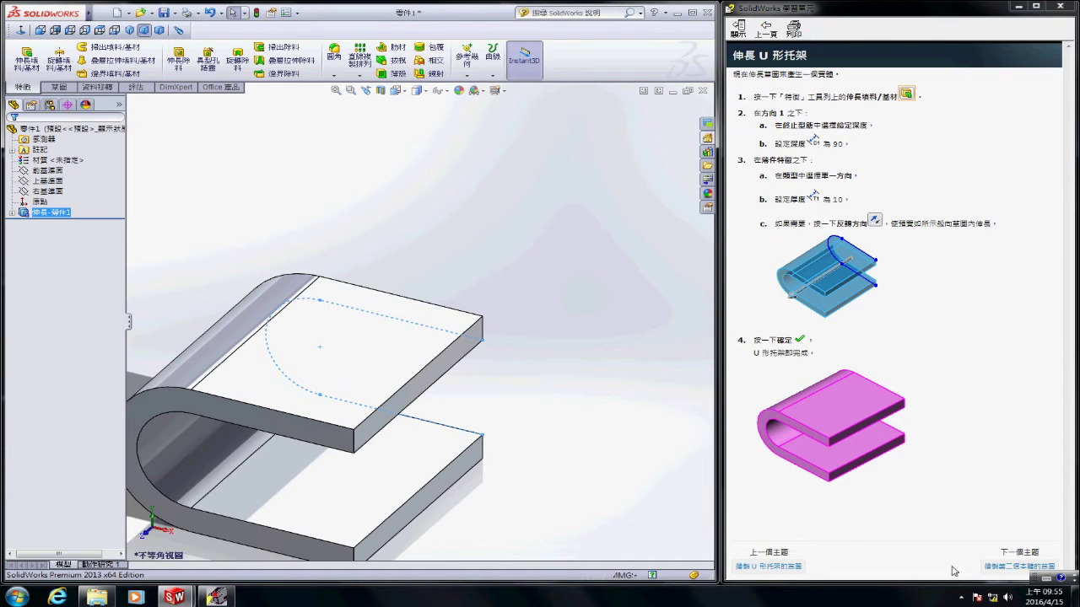
- View the bracket from the top and open Sketch2 on the Top Plane
left_click(1000, 570)
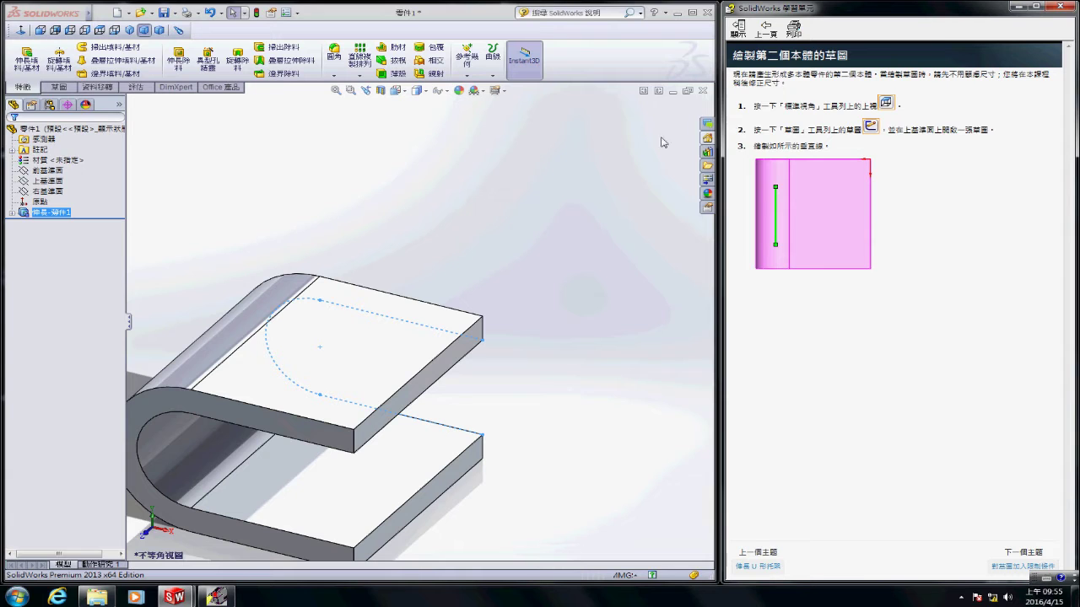
left_click(99, 32)
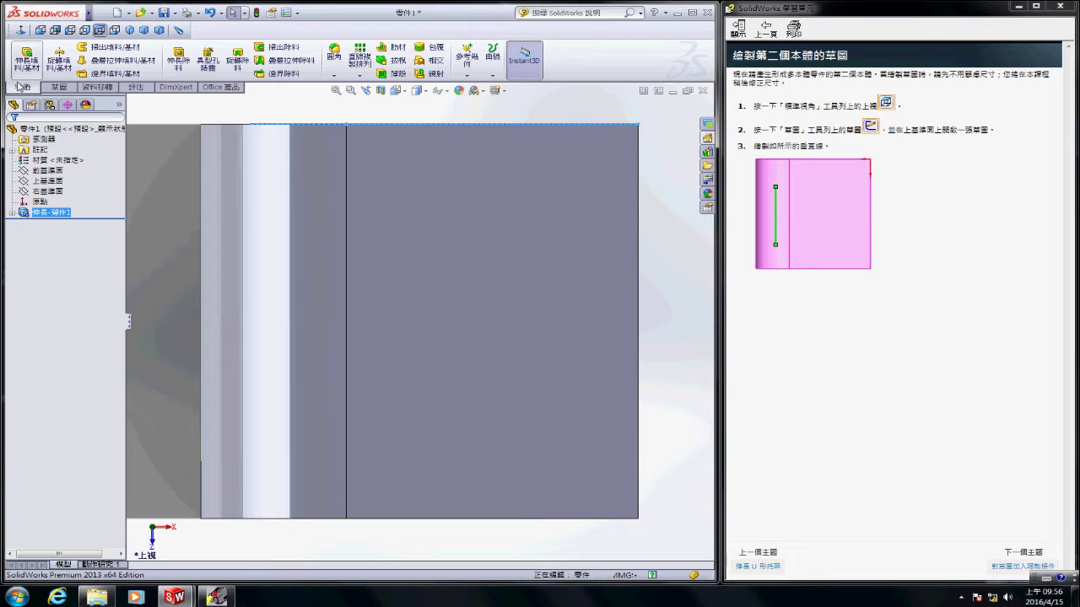
left_click(58, 87)
left_click(23, 48)
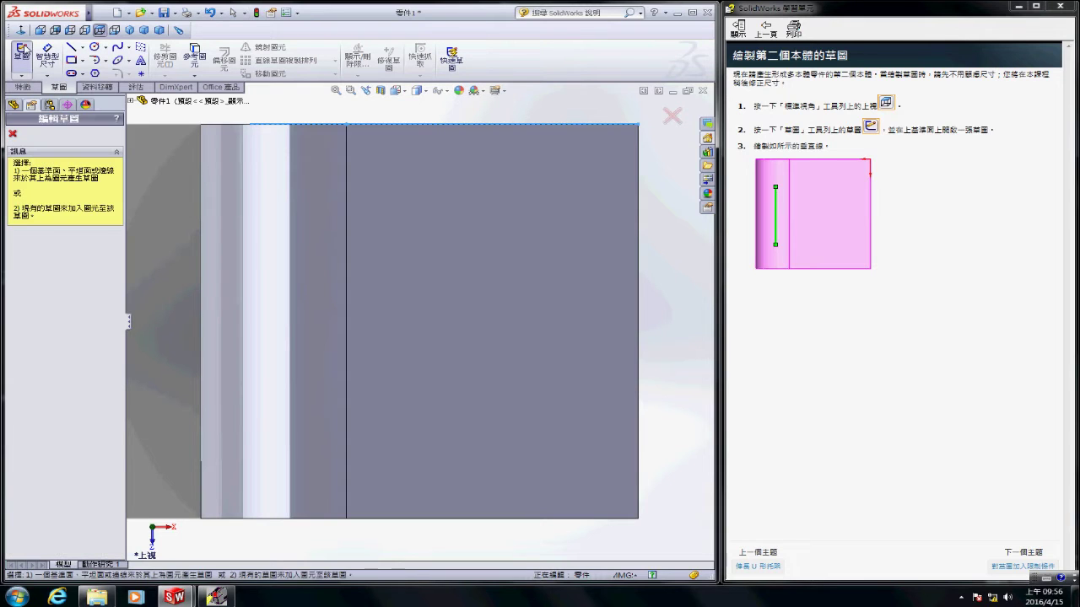
left_click(23, 48)
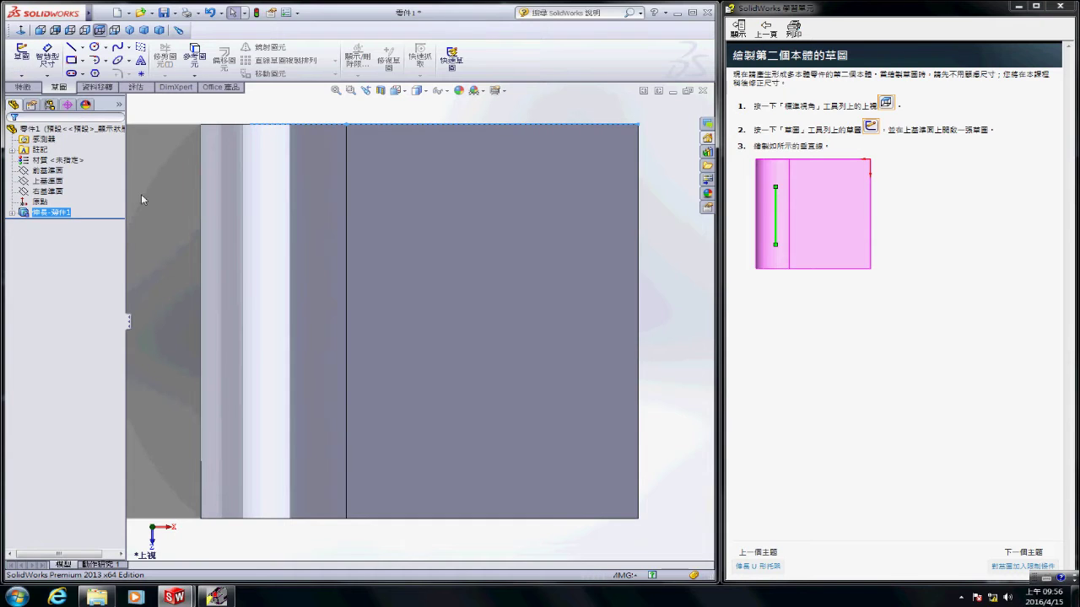
left_click(48, 181)
left_click(23, 58)
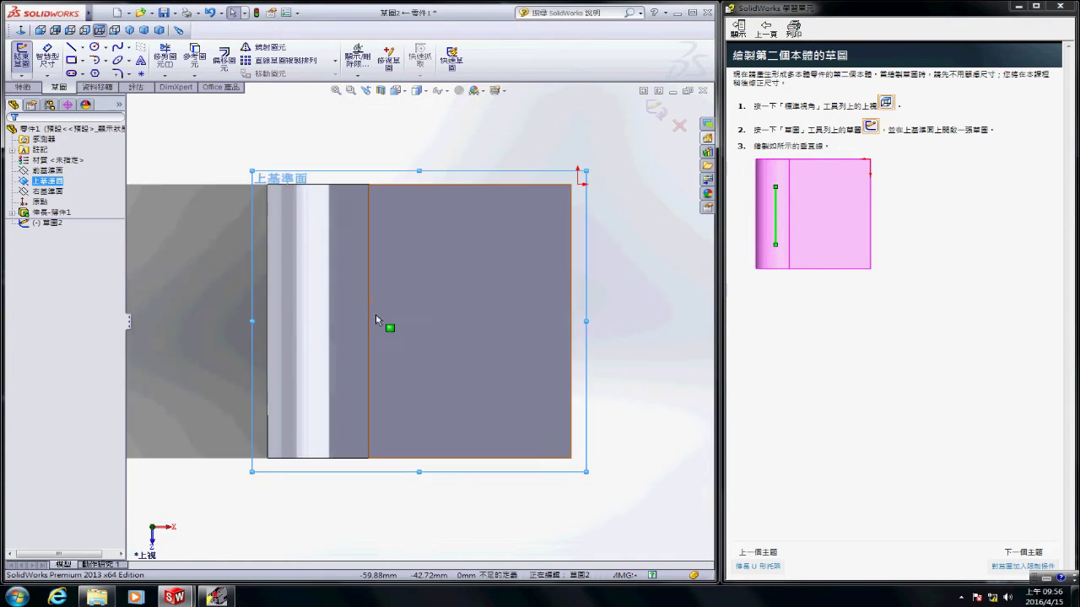
scroll(335, 313, "down", 2)
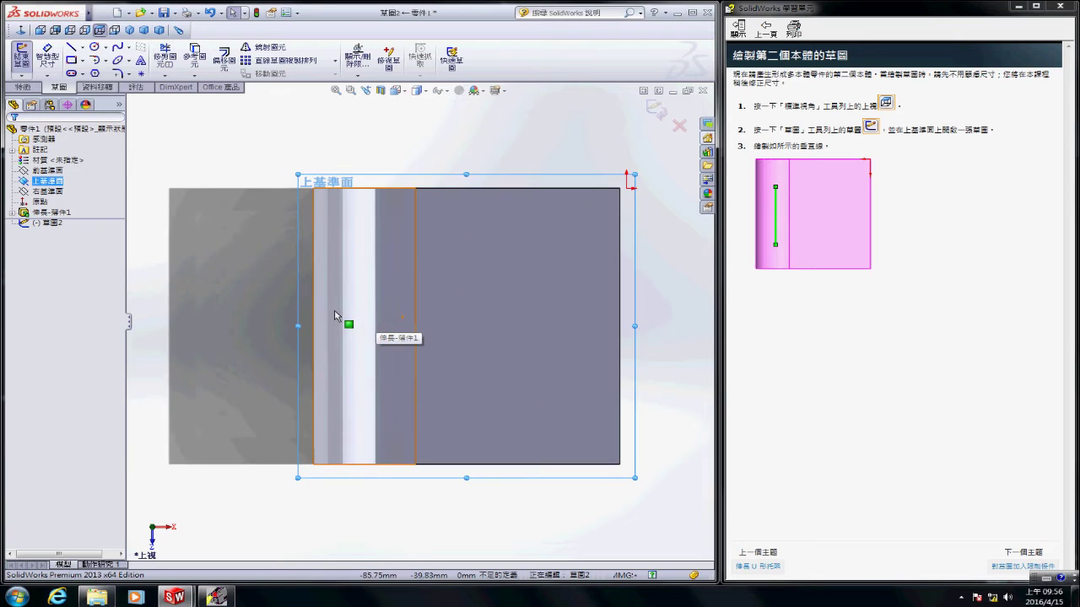
- Draw a vertical line down across the thin wall, then advance the tutorial to constraints
left_click(374, 268)
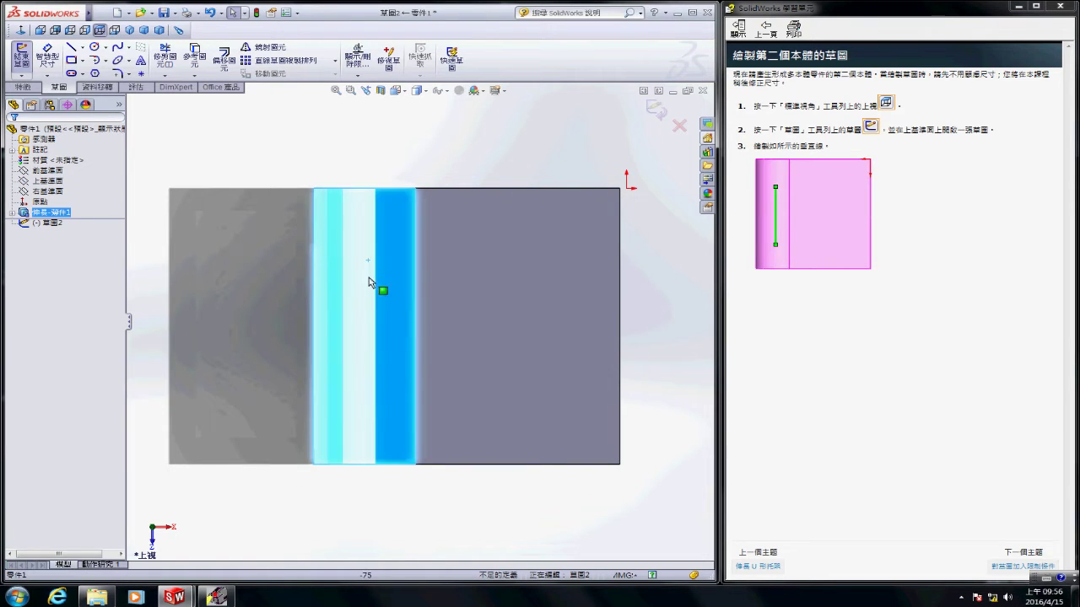
left_click(71, 47)
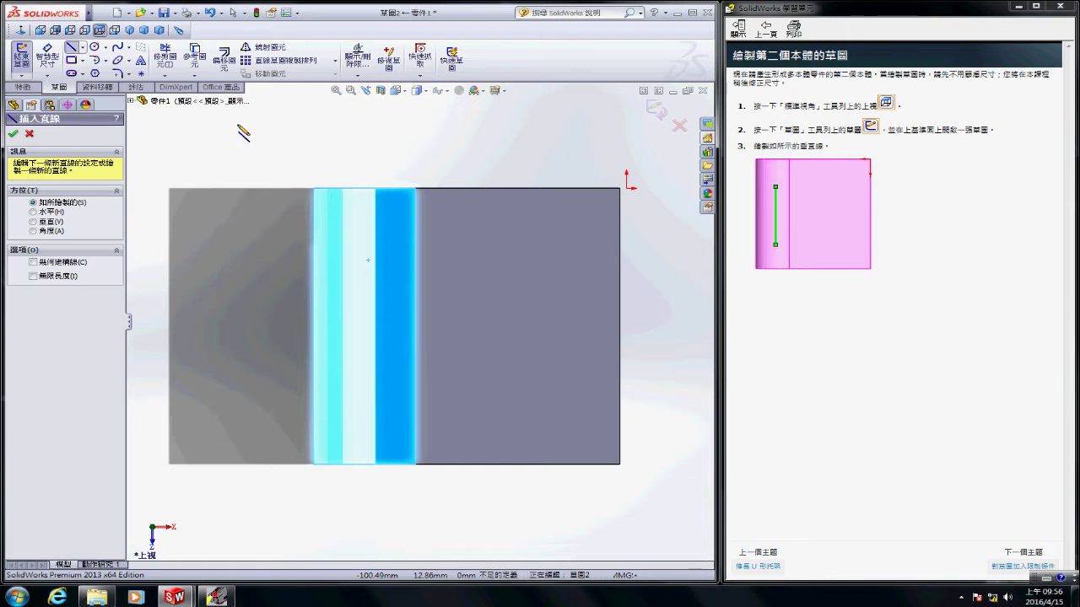
left_click(368, 260)
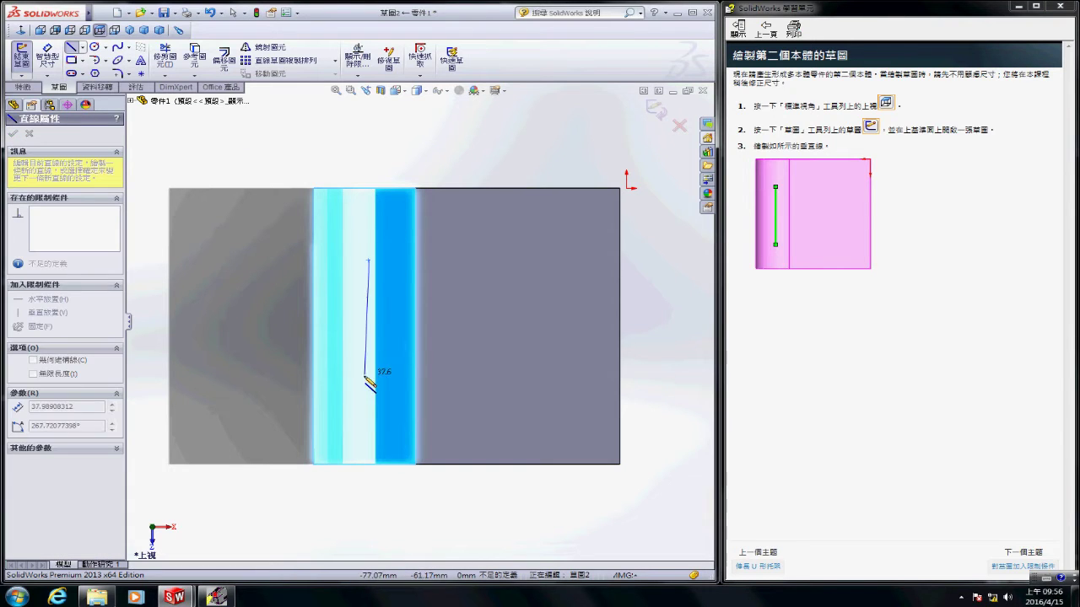
left_click(369, 388)
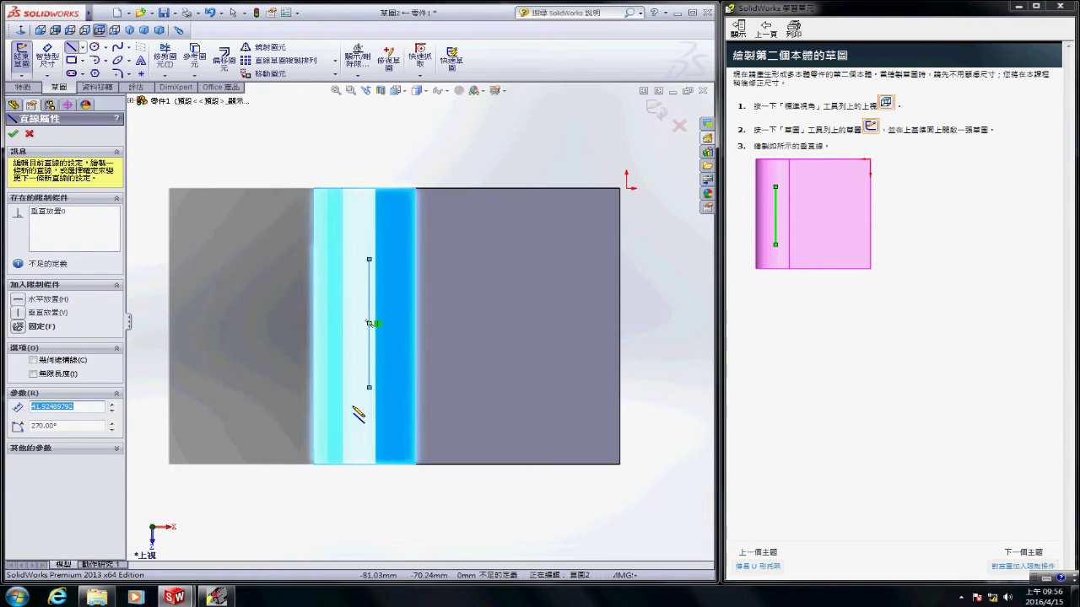
left_click(13, 134)
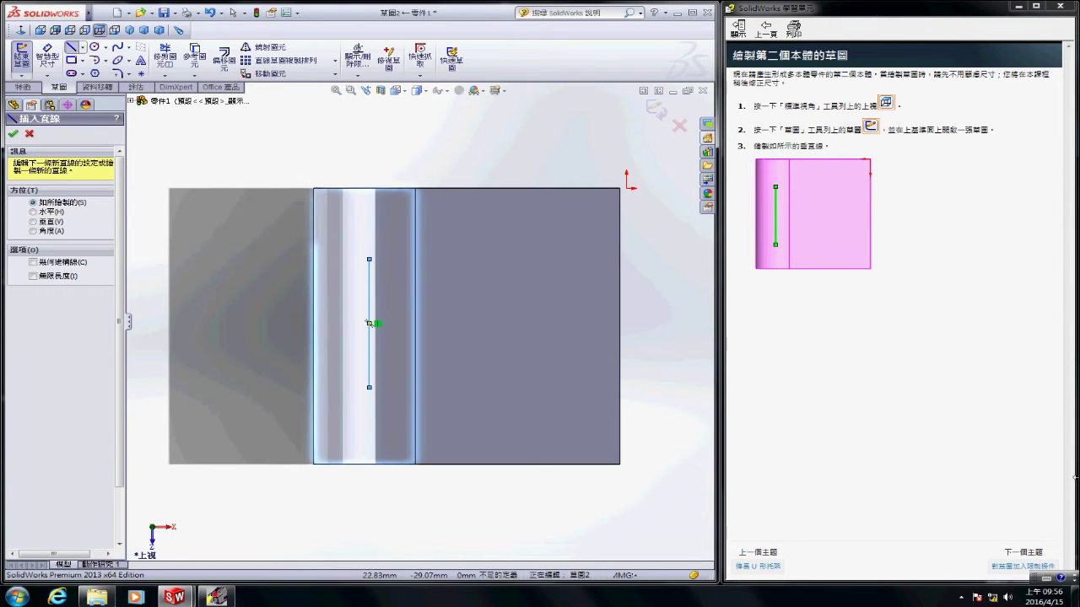
left_click(1016, 566)
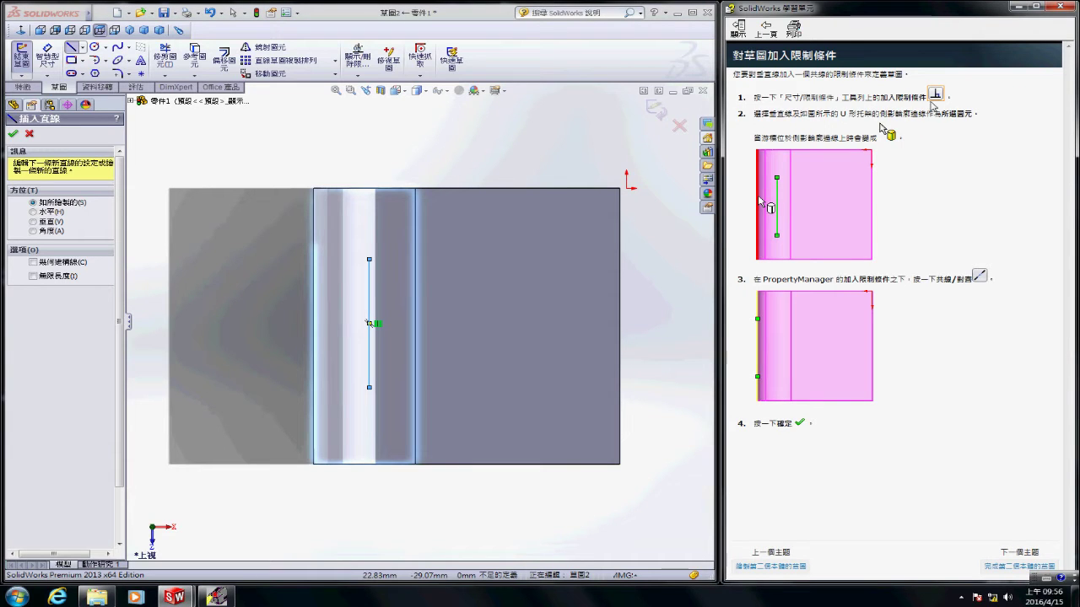
- Add a Collinear relation between the vertical line and the thin wall's left edge
left_click(358, 75)
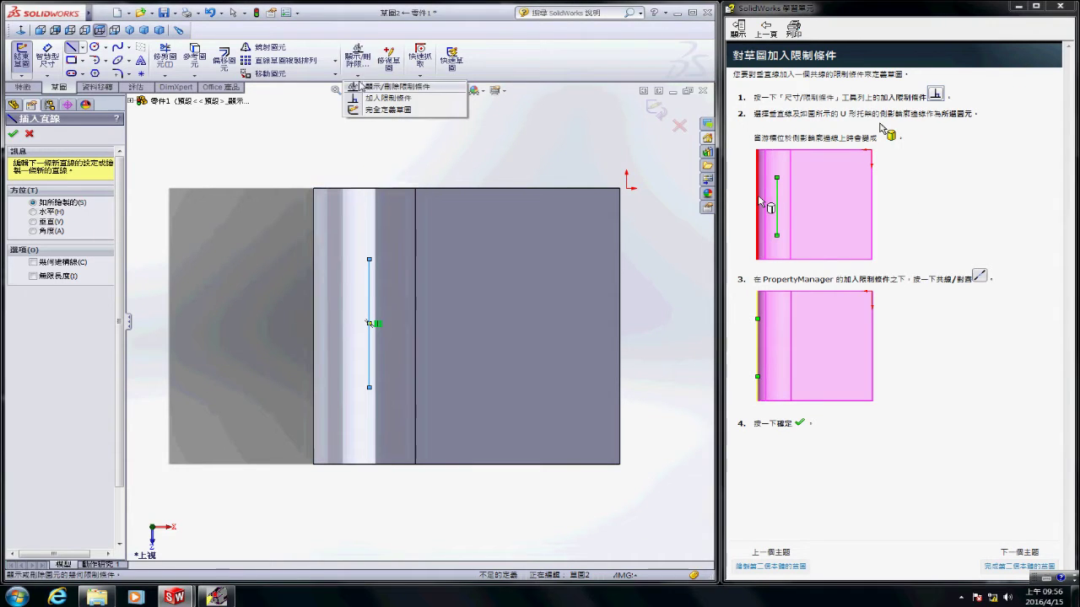
left_click(388, 99)
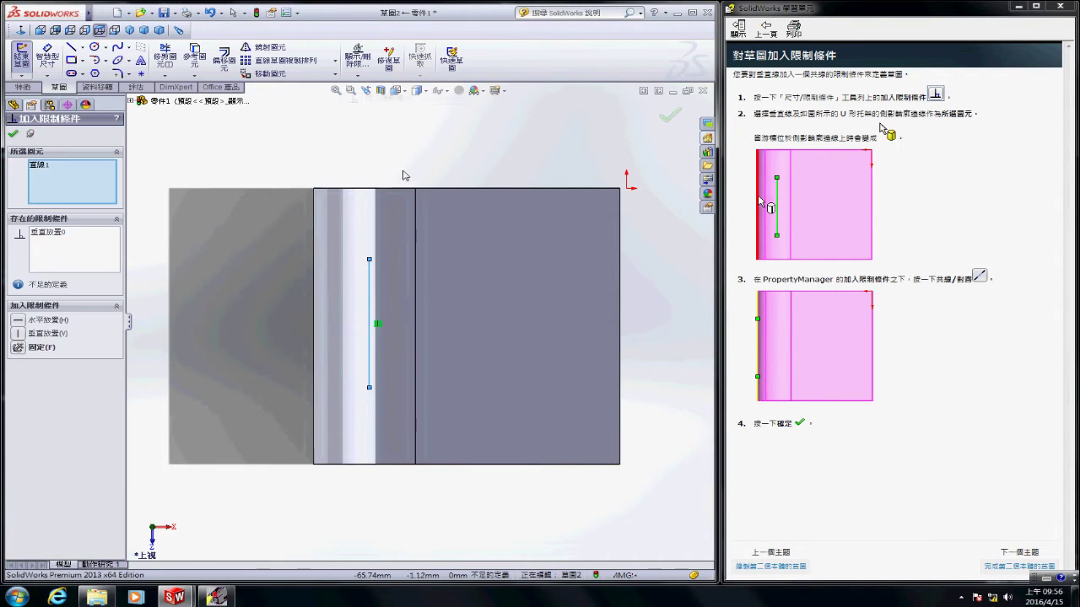
left_click(371, 304)
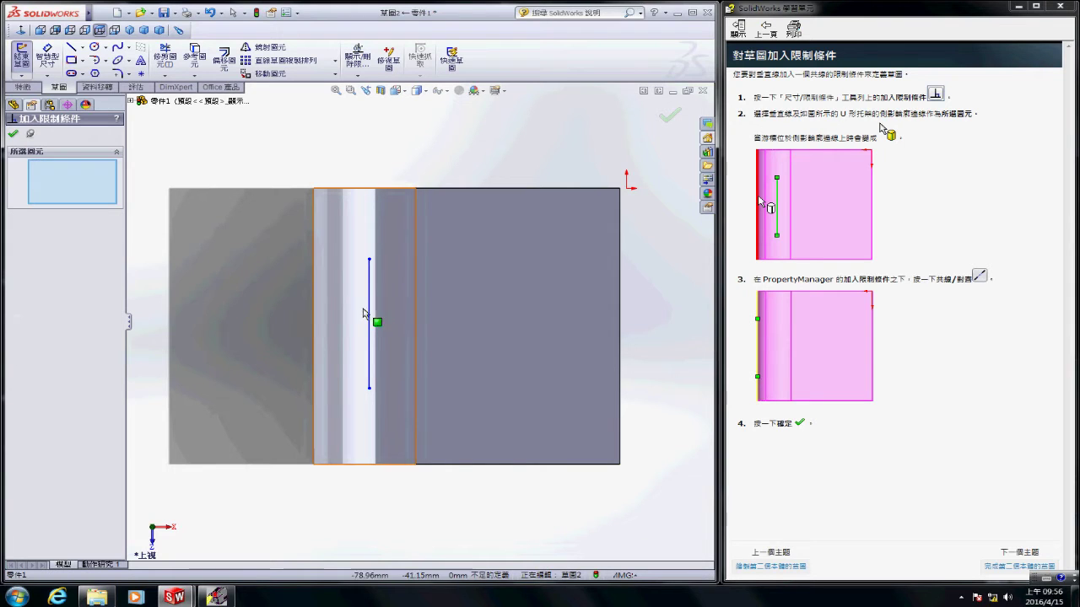
left_click(314, 329)
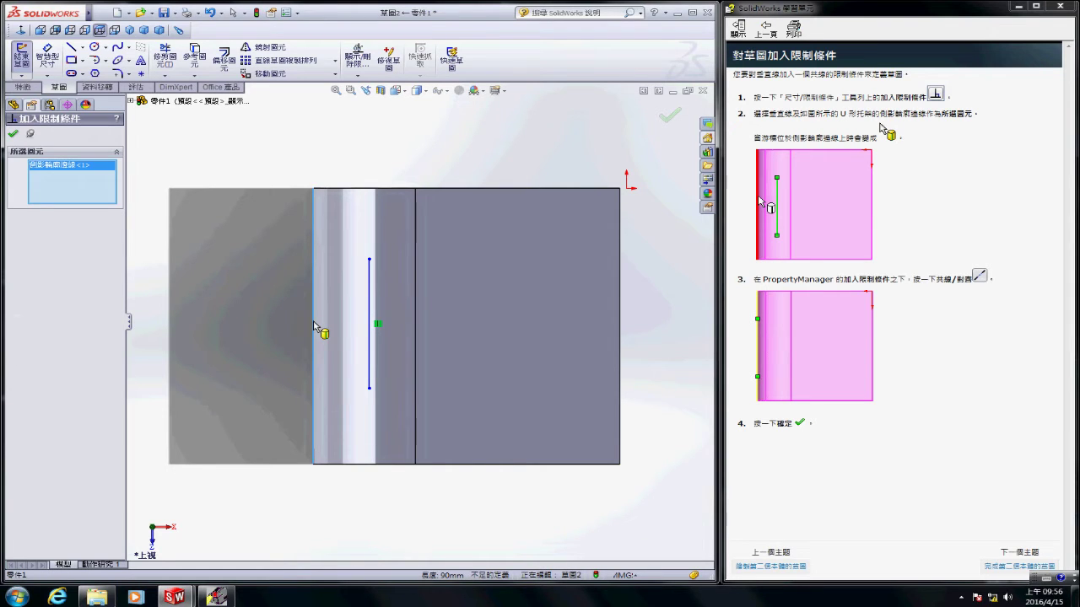
left_click(370, 322)
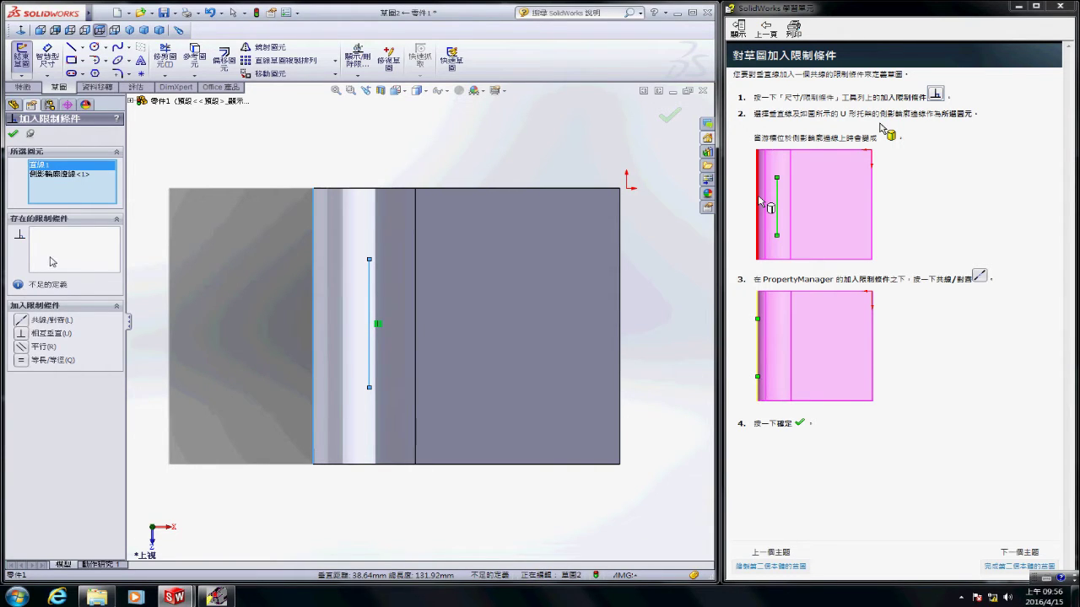
left_click(23, 321)
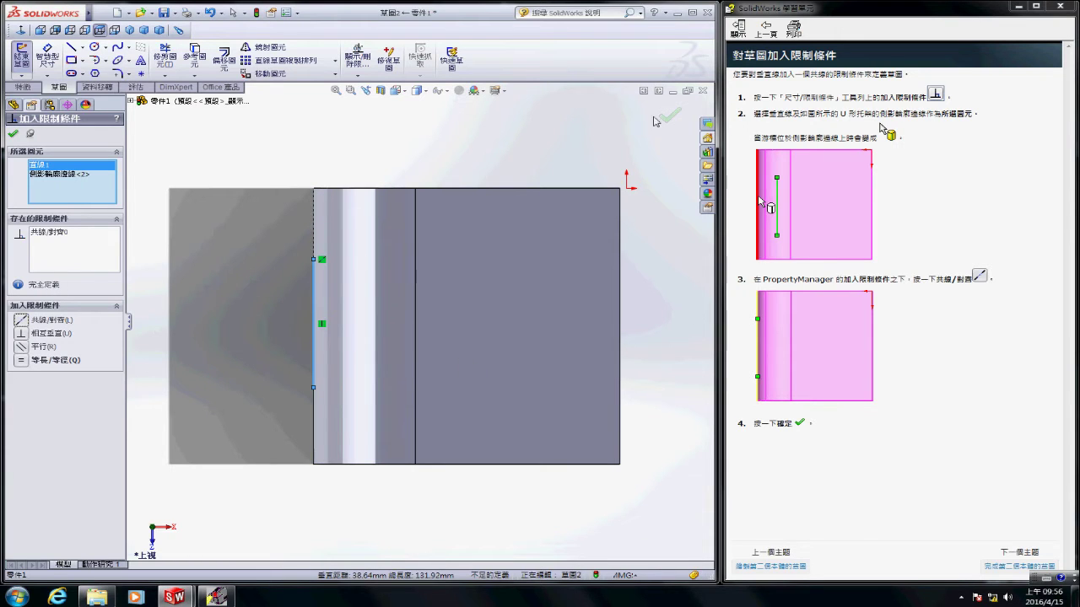
left_click(668, 118)
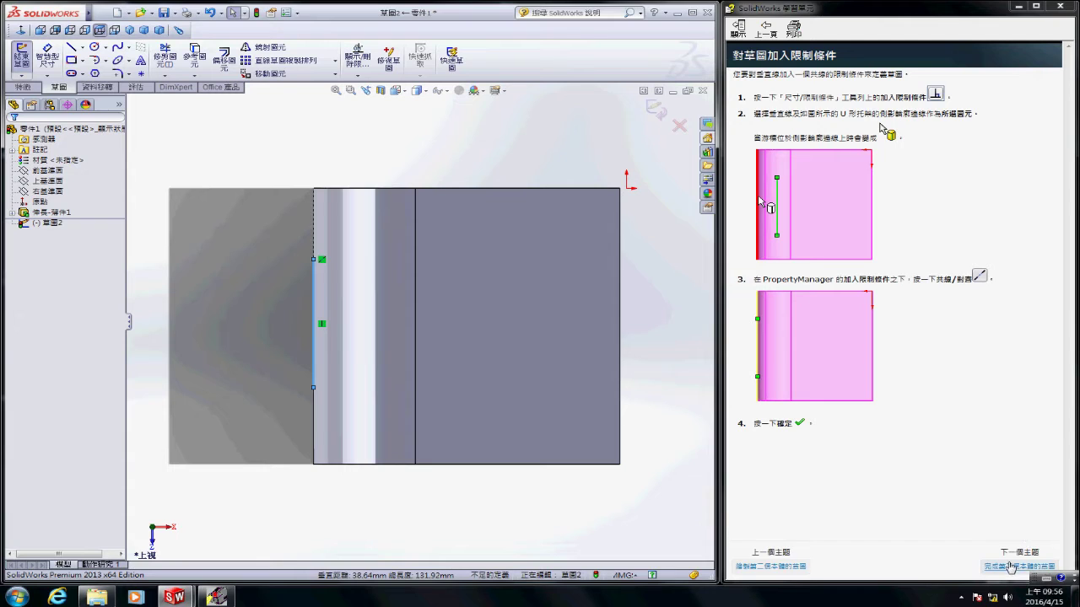
- Draw a horizontal line about 50 mm right from the vertical line's top end
left_click(1012, 566)
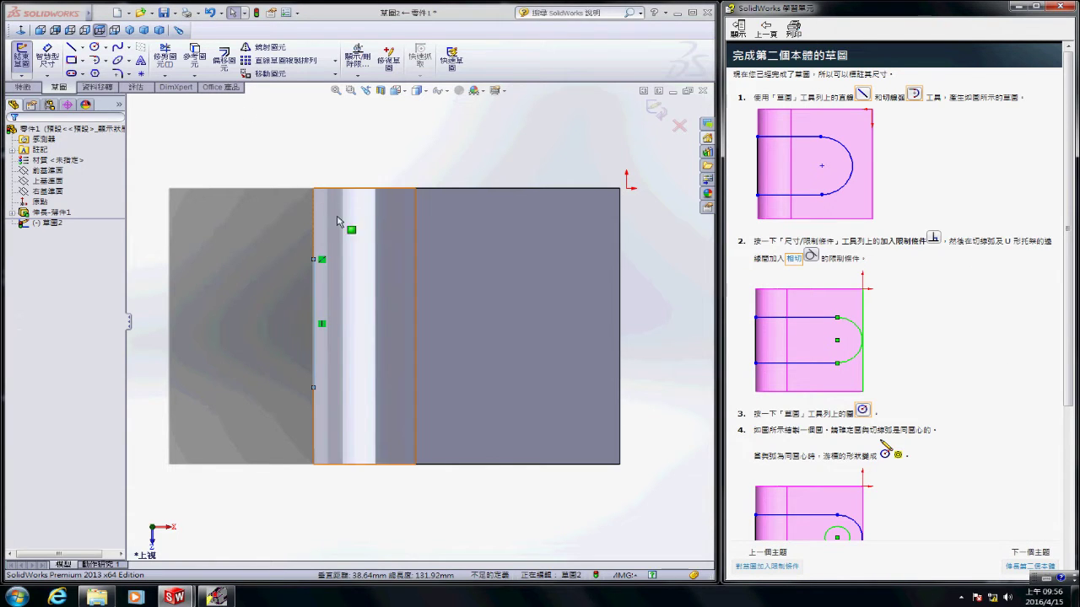
left_click(74, 48)
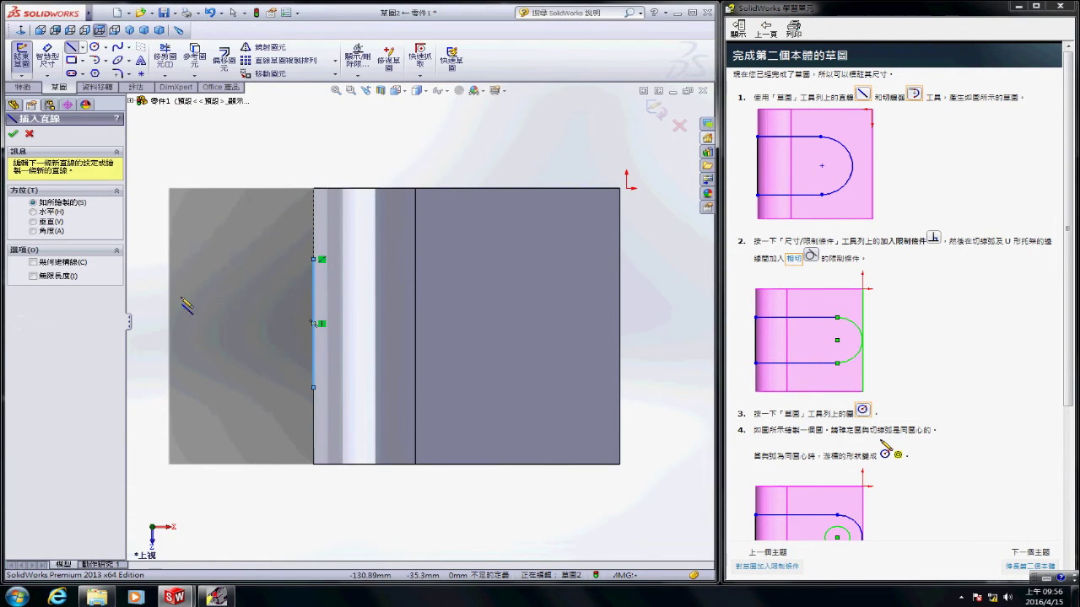
left_click(313, 260)
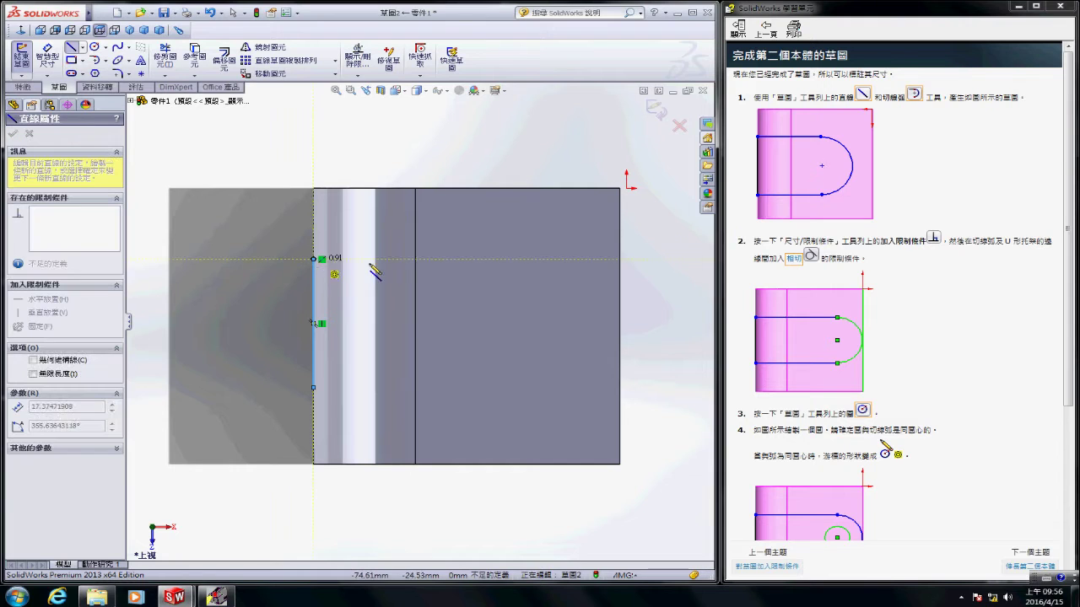
left_click(485, 261)
key("Escape")
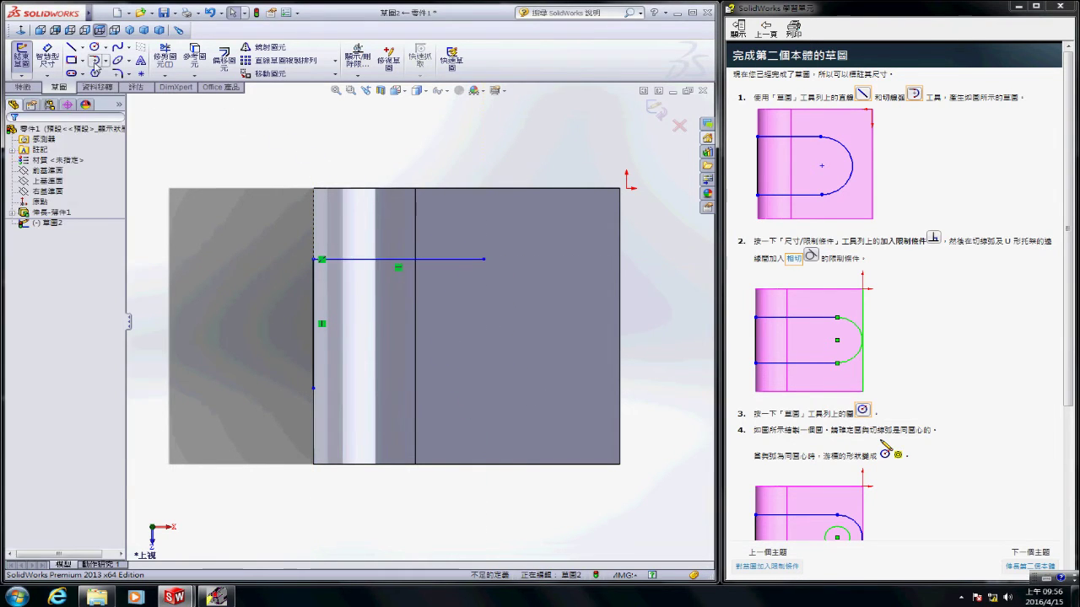
- Add a half-round tangent arc downward and a bottom line from the vertical line to the arc
left_click(94, 61)
left_click(486, 260)
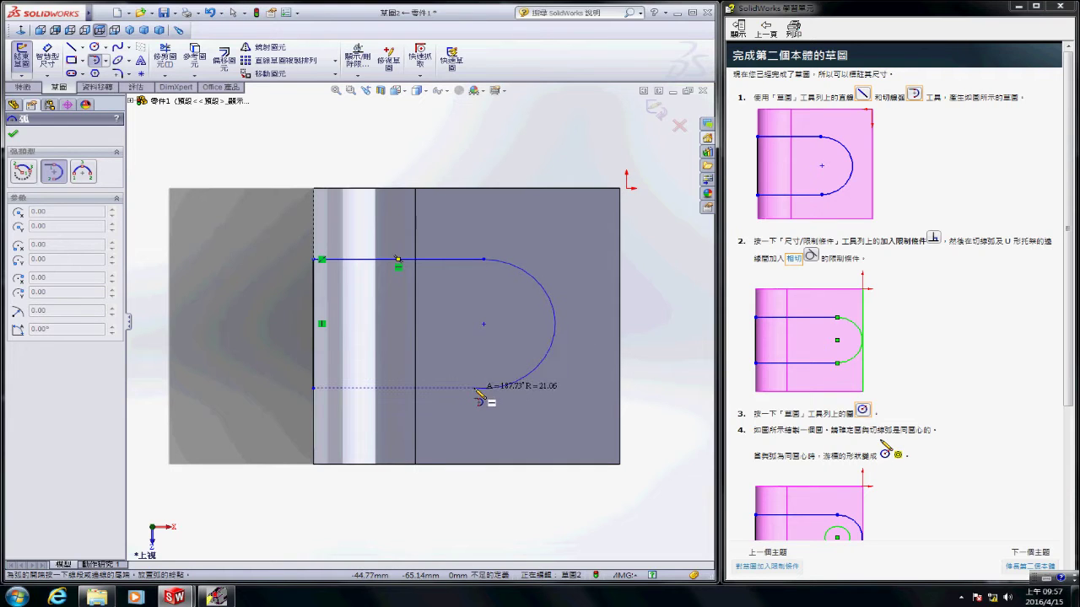
left_click(478, 391)
left_click(71, 47)
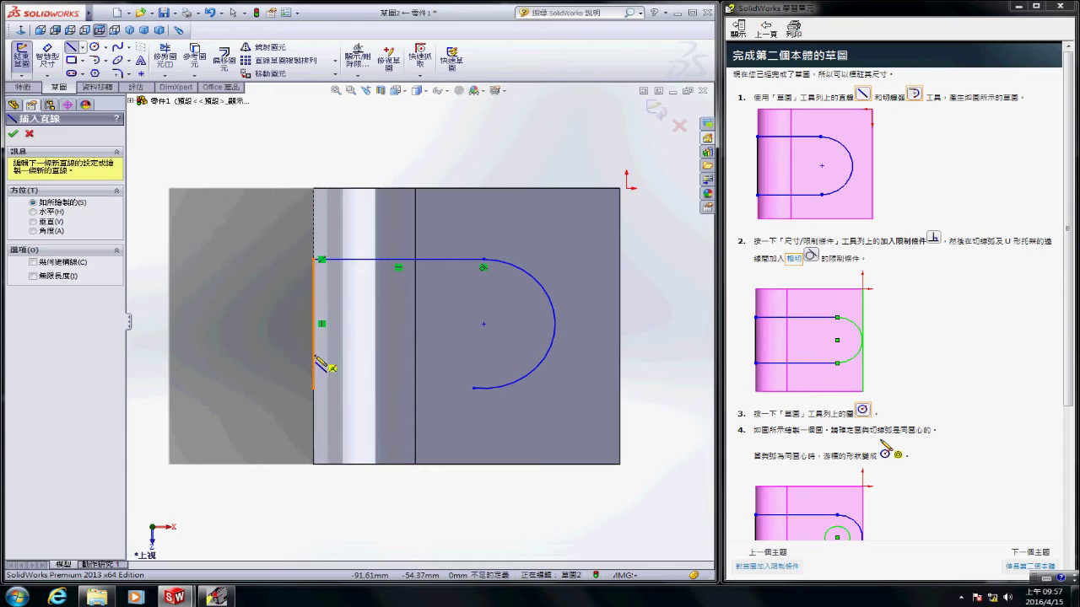
left_click(314, 390)
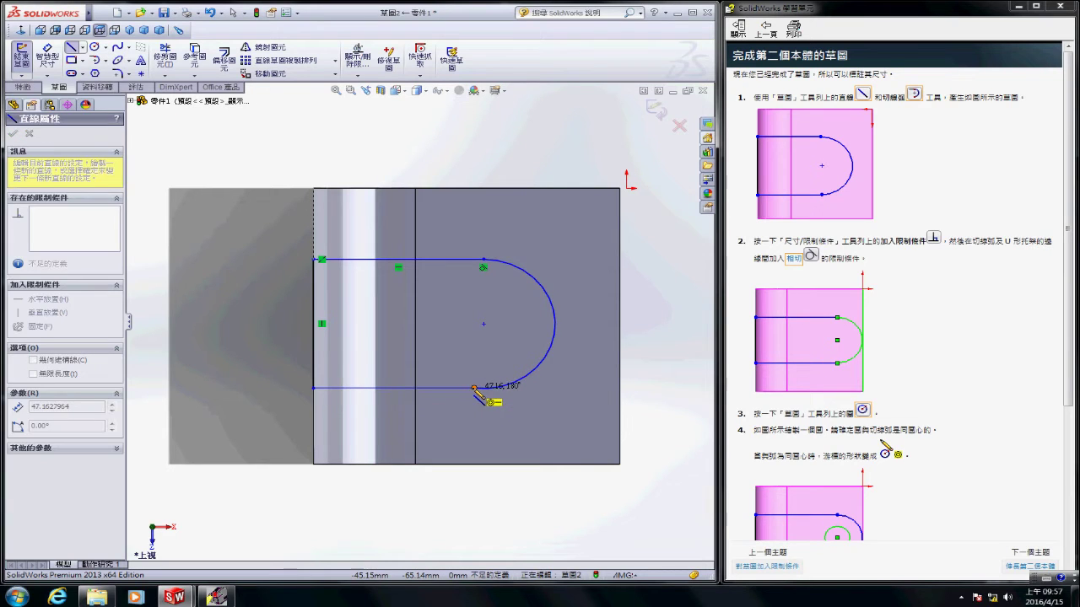
left_click(475, 389)
key("Escape")
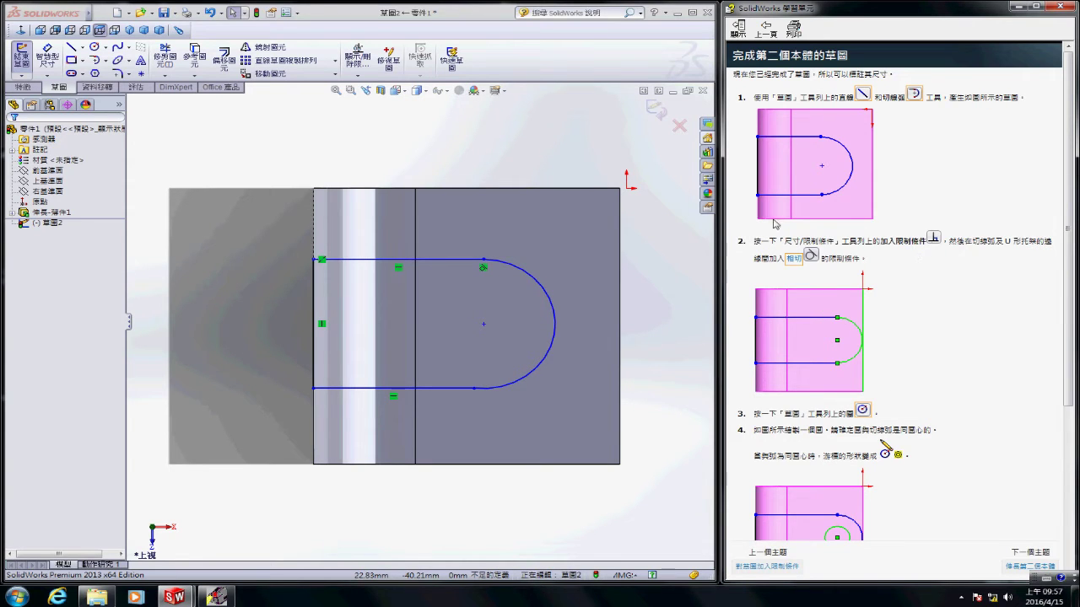
- Make the half-round arc tangent to the part's right edge
left_click(358, 77)
left_click(384, 90)
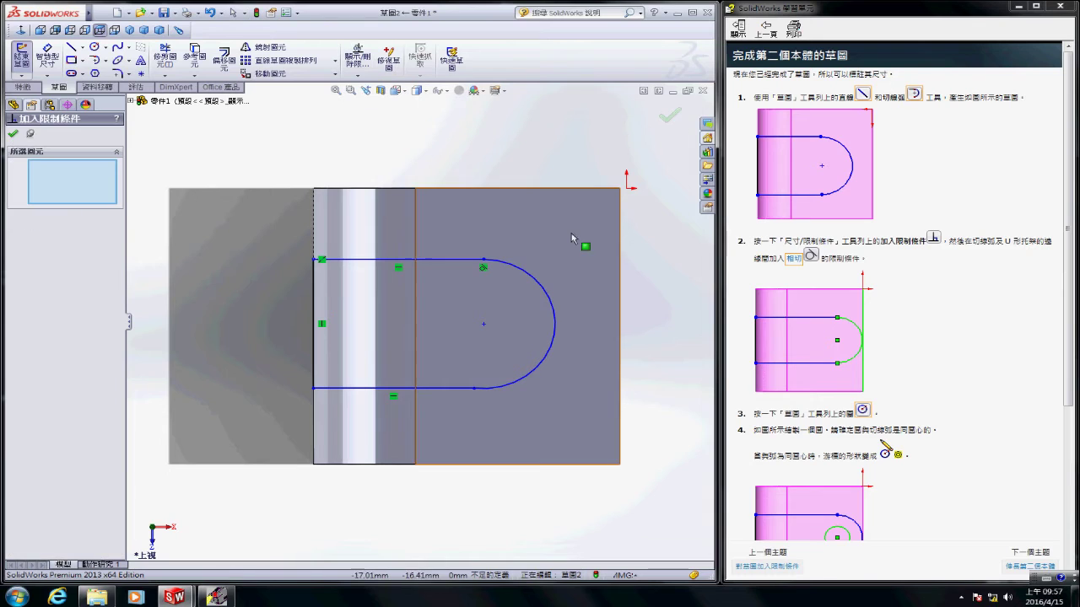
left_click(550, 318)
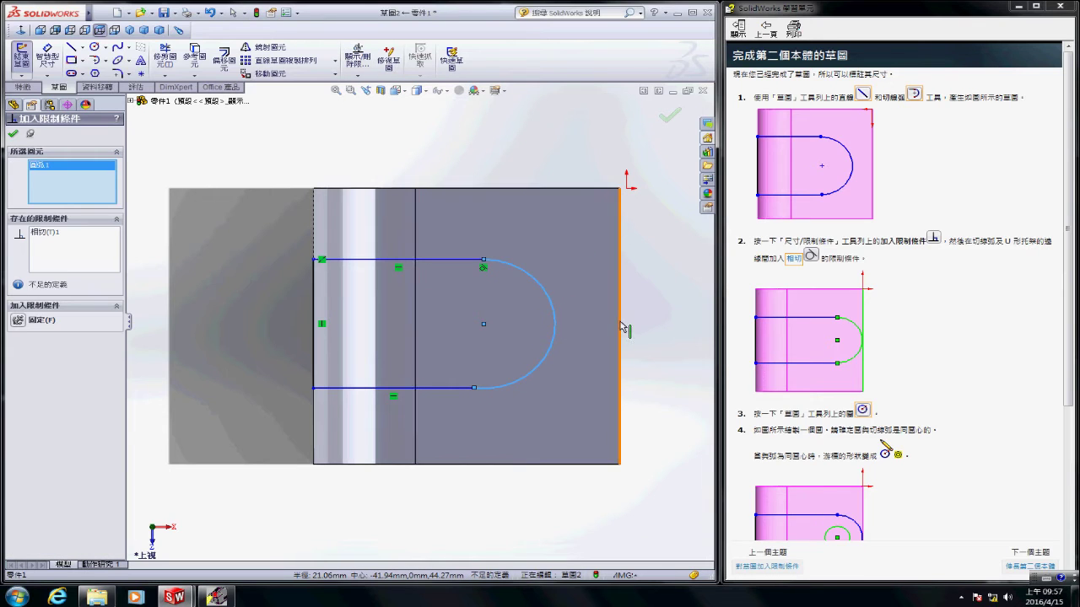
left_click(618, 323)
left_click(23, 321)
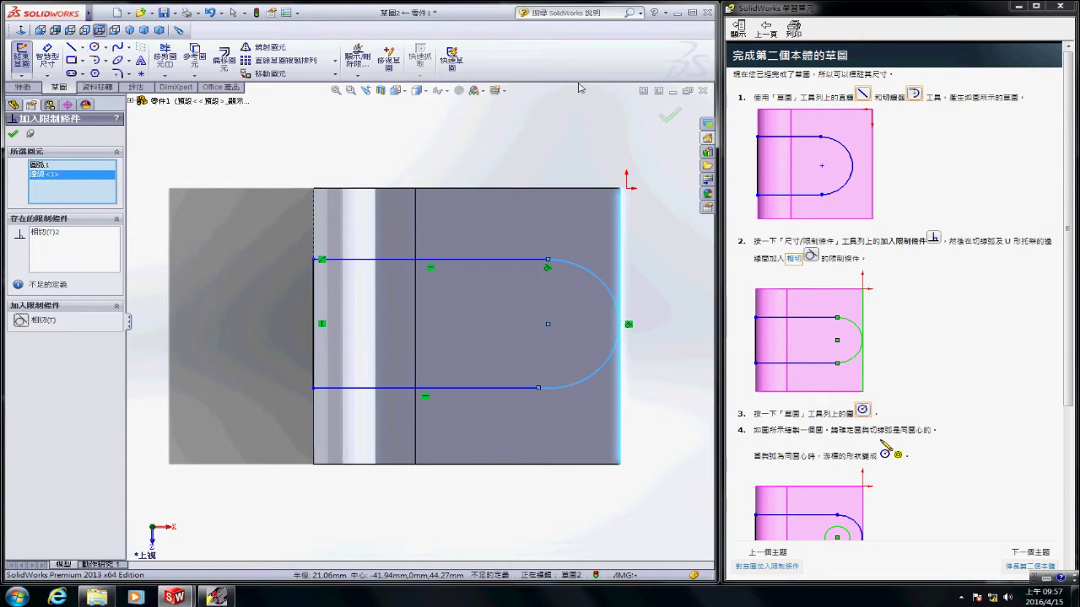
left_click(668, 115)
- Draw a circle centred on the arc's centre inside the rounded end
scroll(570, 256, "down", 3)
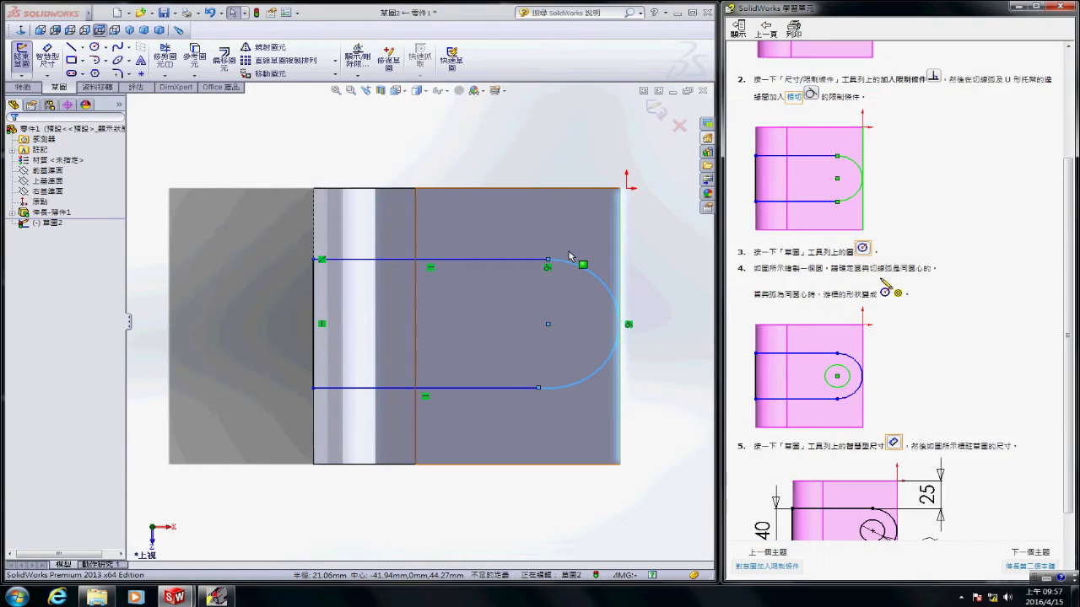
left_click(95, 46)
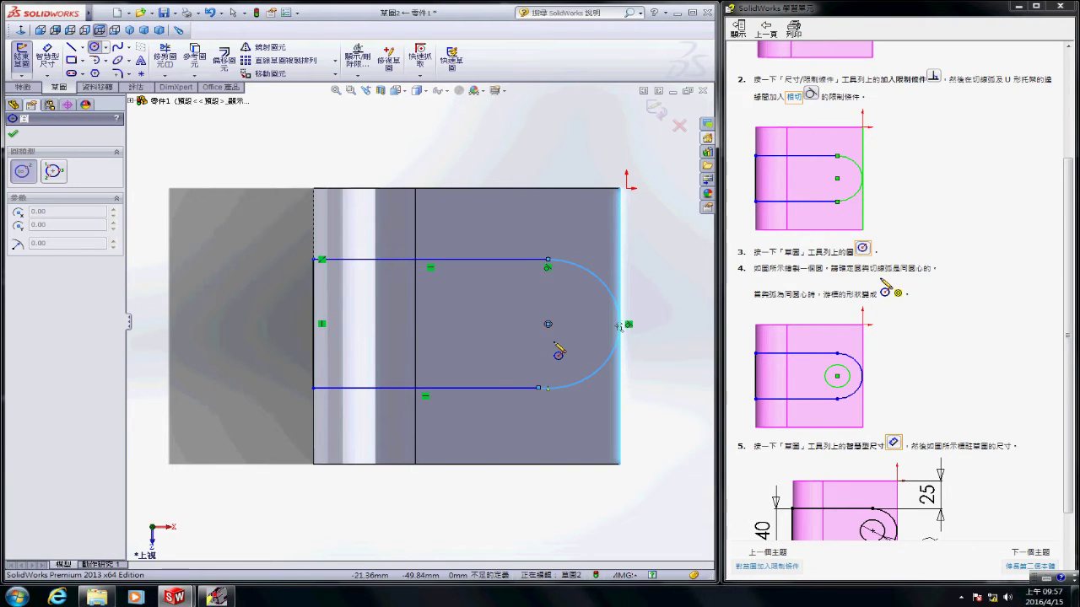
left_click(547, 324)
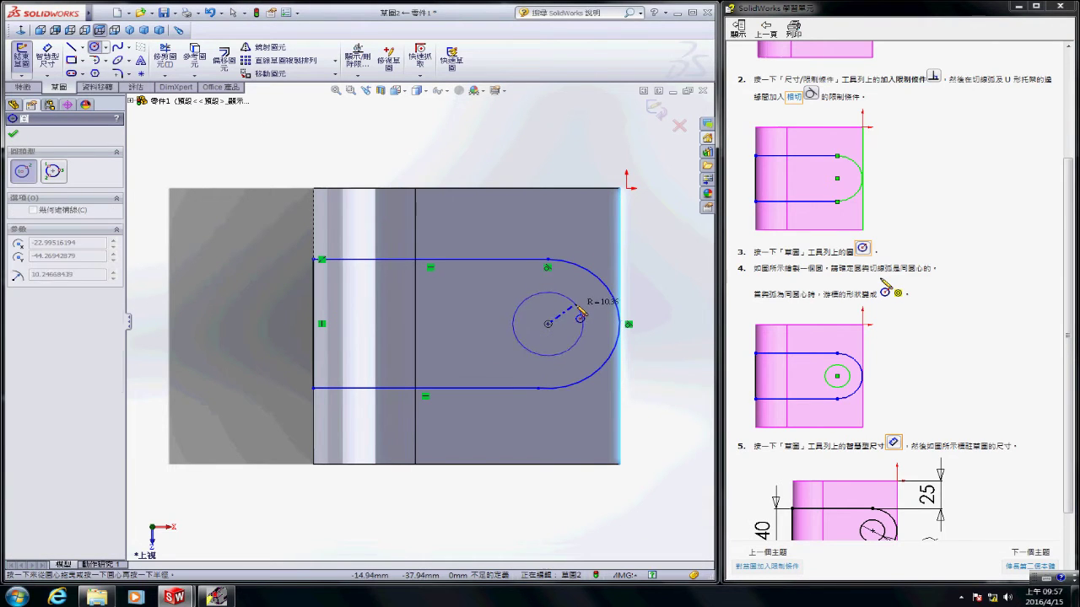
left_click(584, 336)
key("Escape")
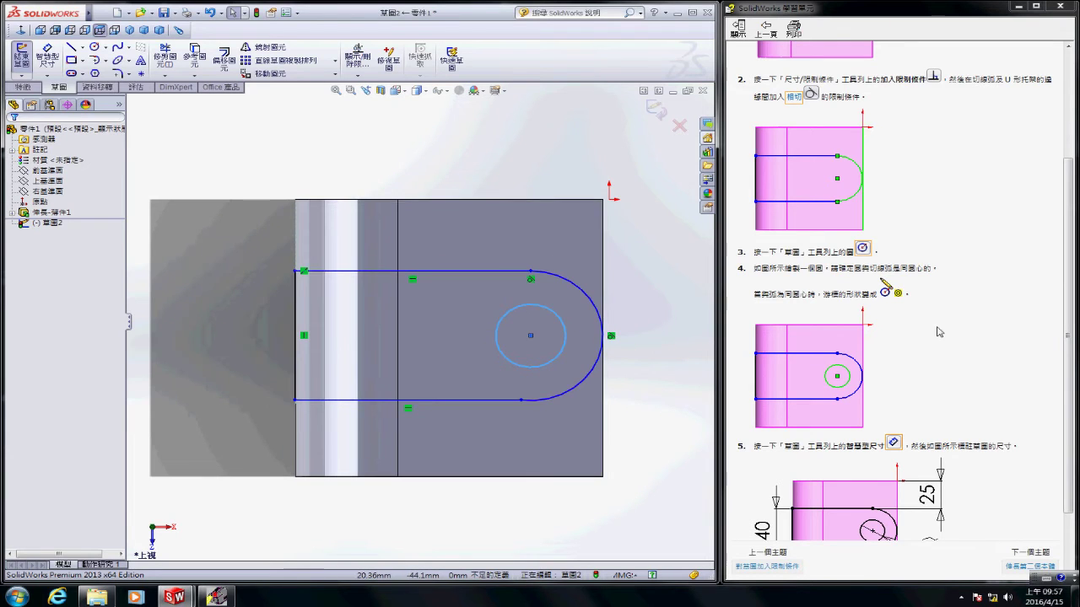
scroll(943, 339, "down", 3)
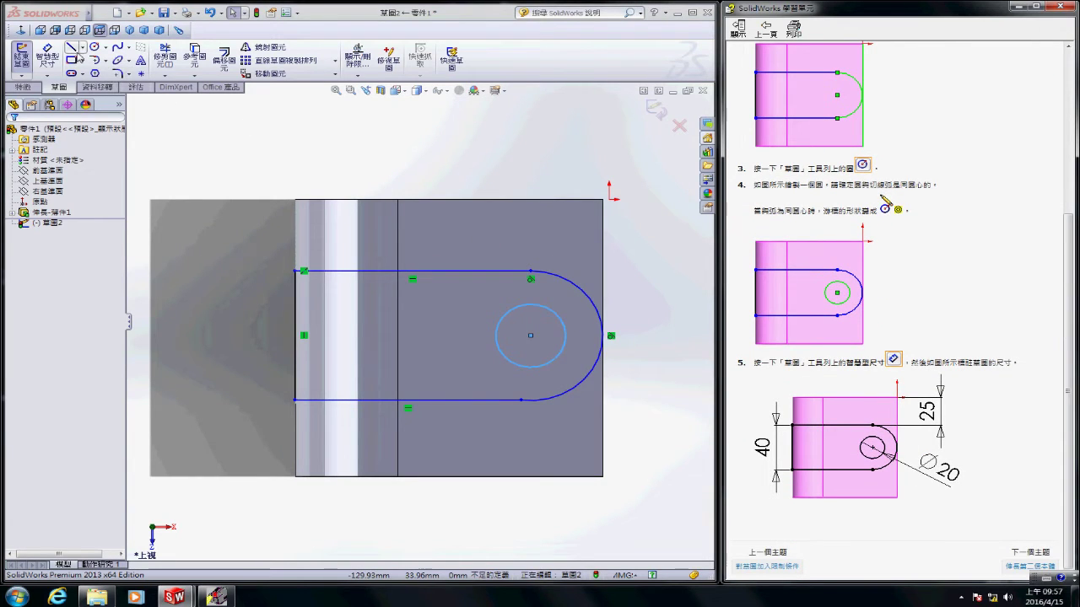
- Dimension the sketch's top line 25 mm below the part's top edge and the circle Ø20
left_click(47, 56)
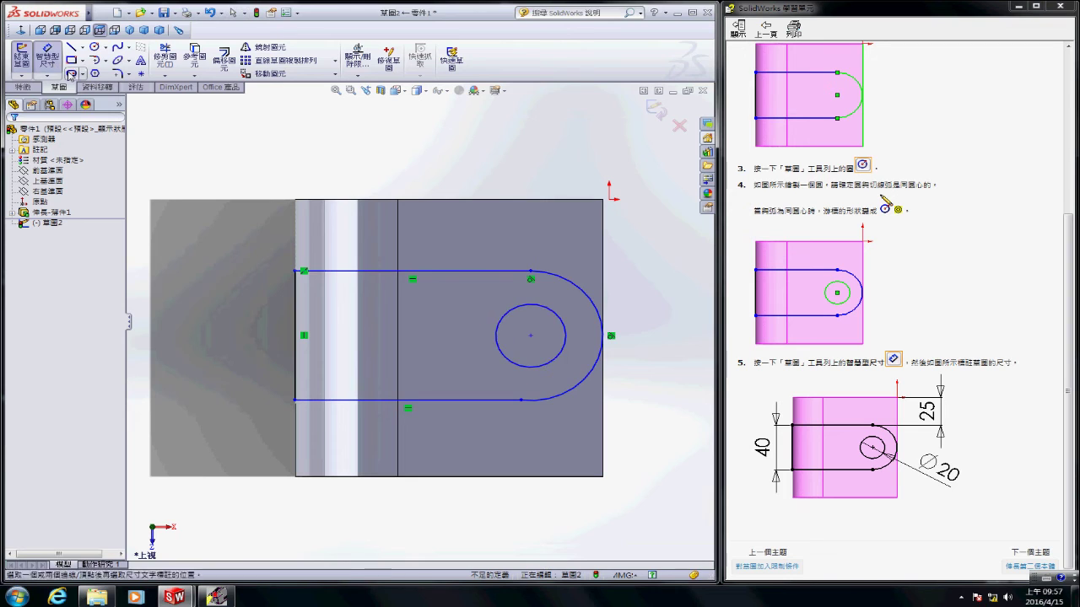
left_click(511, 272)
left_click(517, 200)
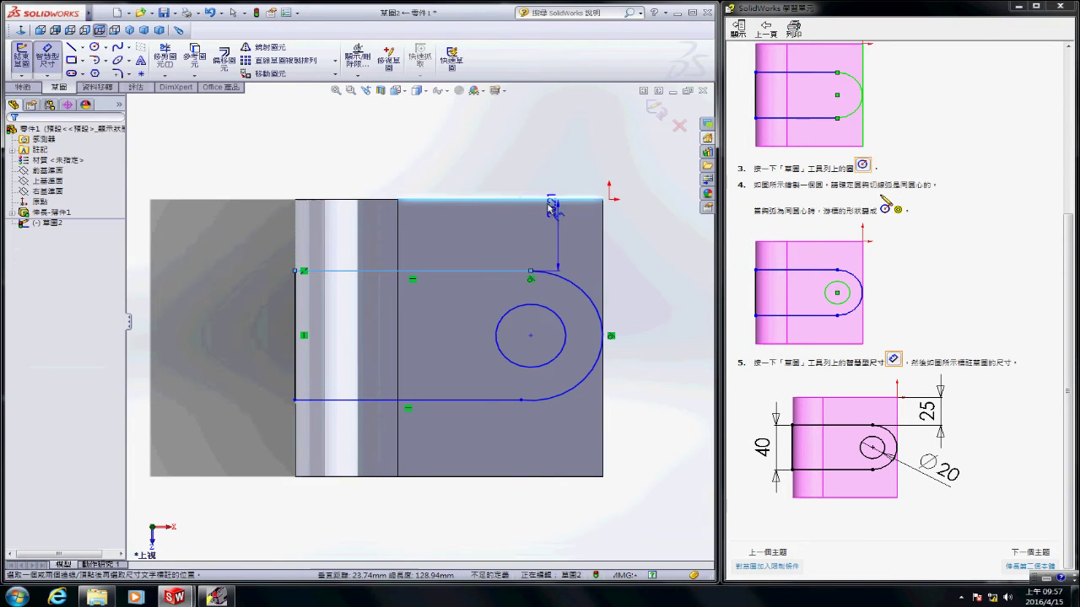
left_click(645, 234)
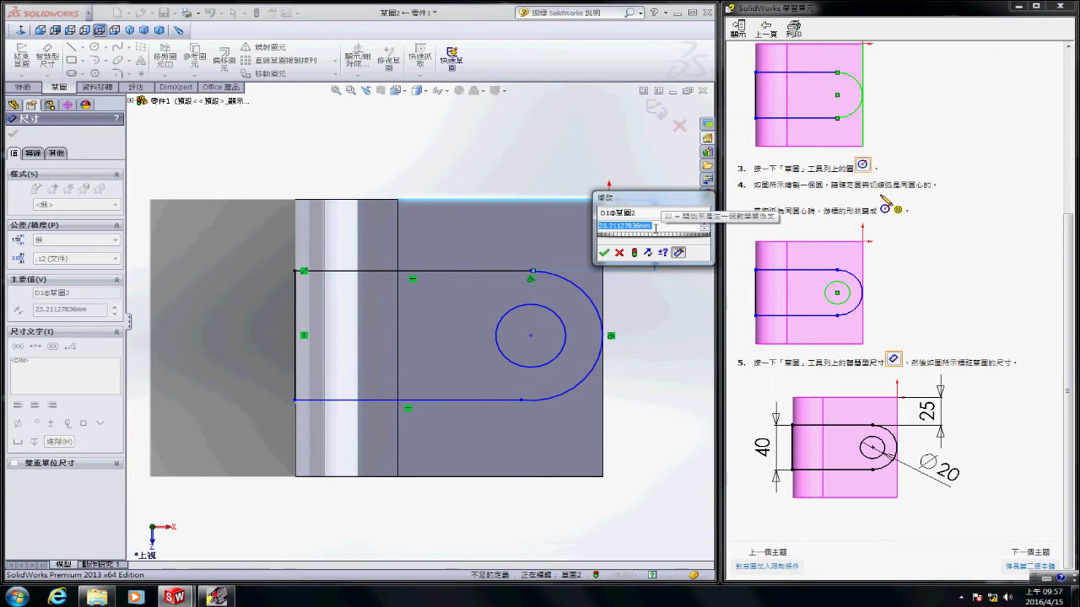
type("25")
key("Return")
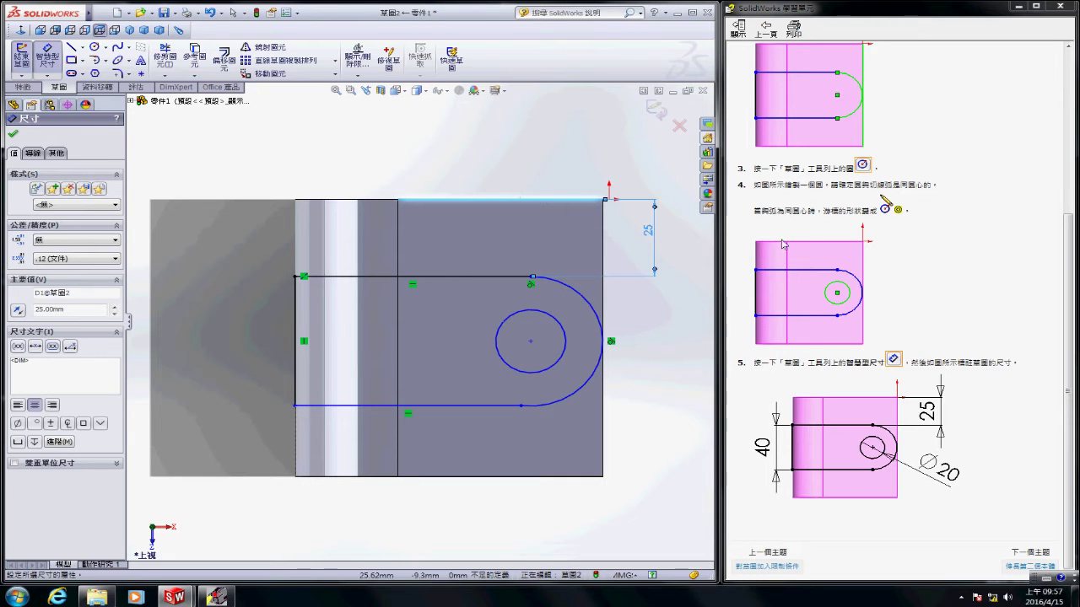
left_click(542, 369)
left_click(681, 455)
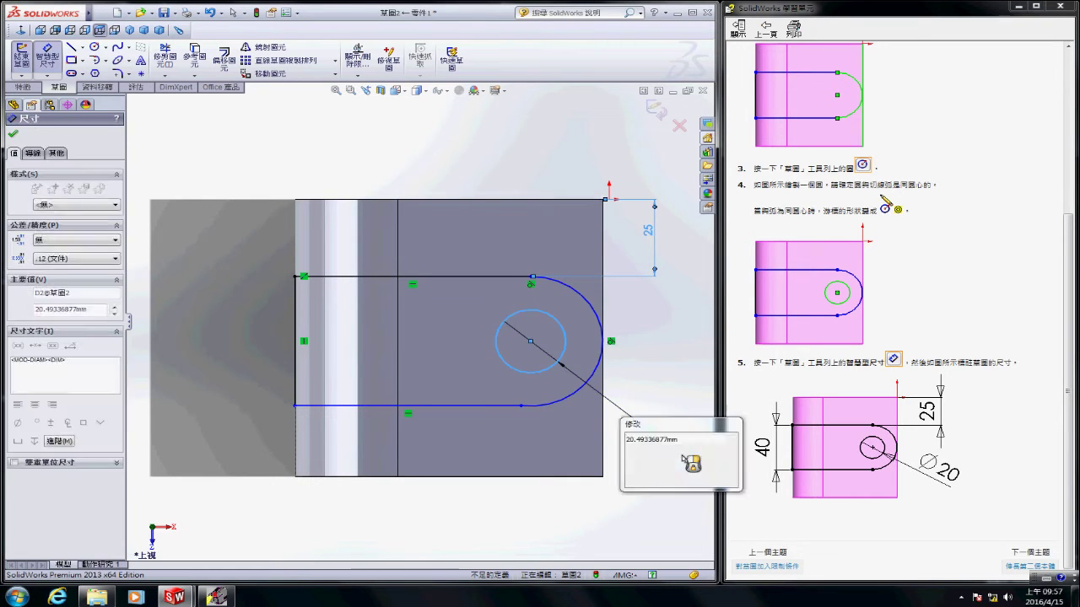
- Dimension the left vertical line to 40 mm height
left_click(295, 337)
left_click(234, 333)
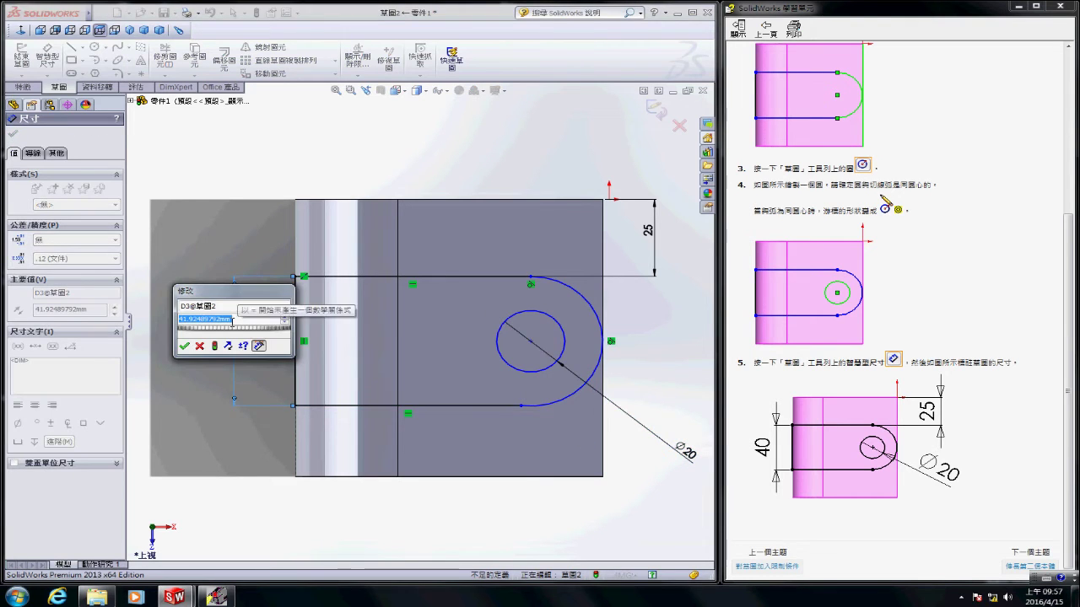
type("450")
key("BackSpace")
key("BackSpace")
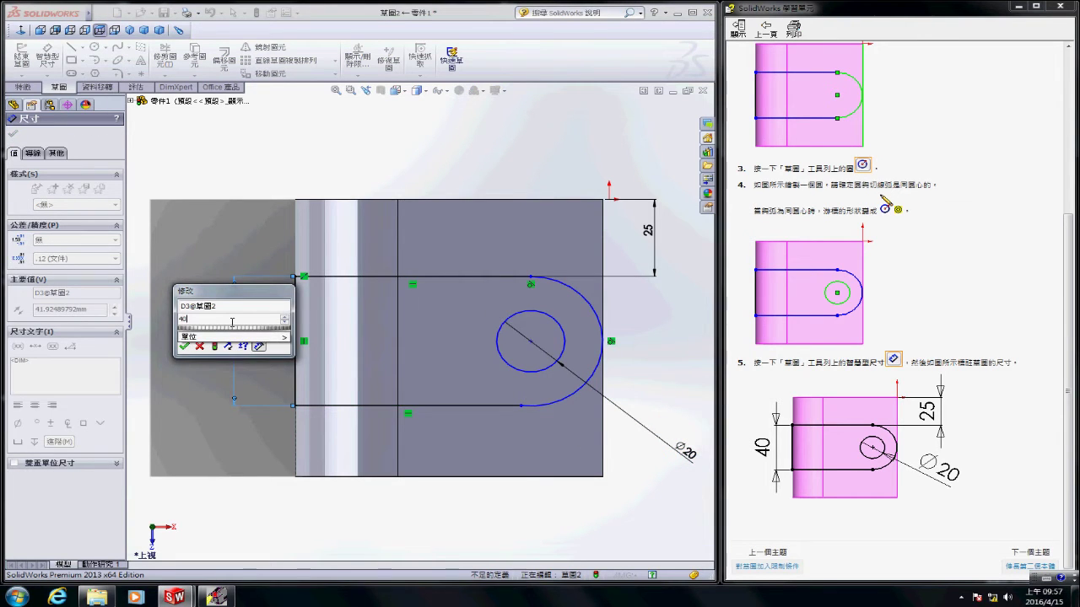
key("Return")
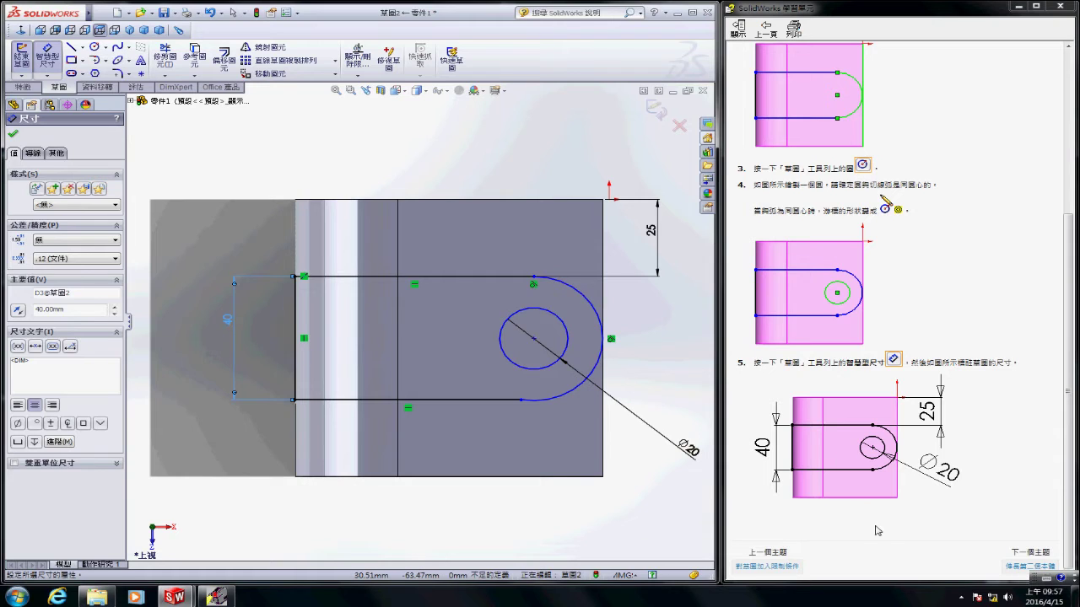
key("f")
key("z")
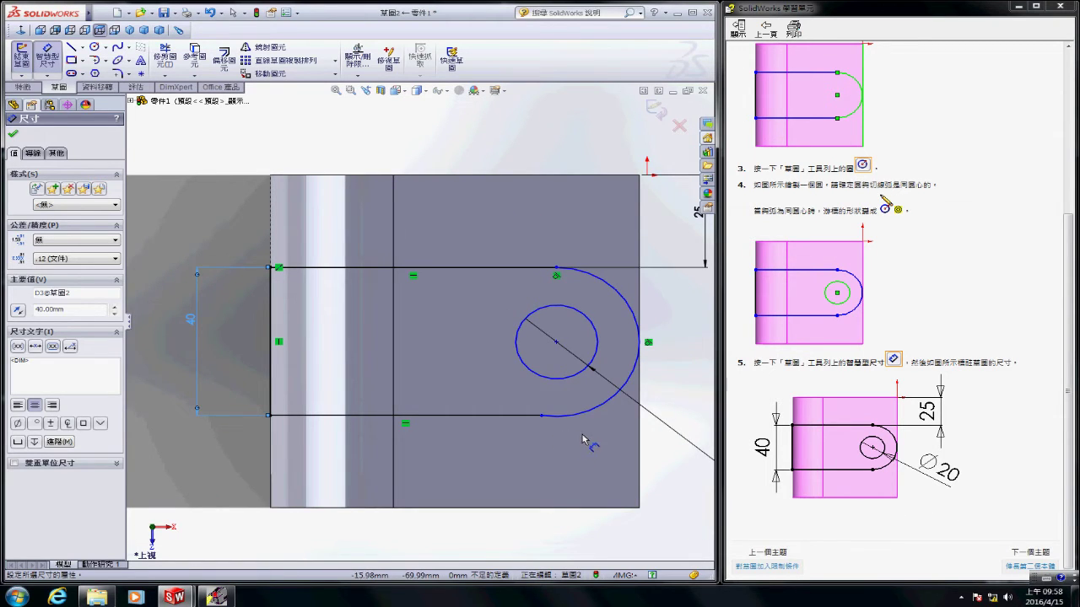
scroll(581, 437, "down", 2)
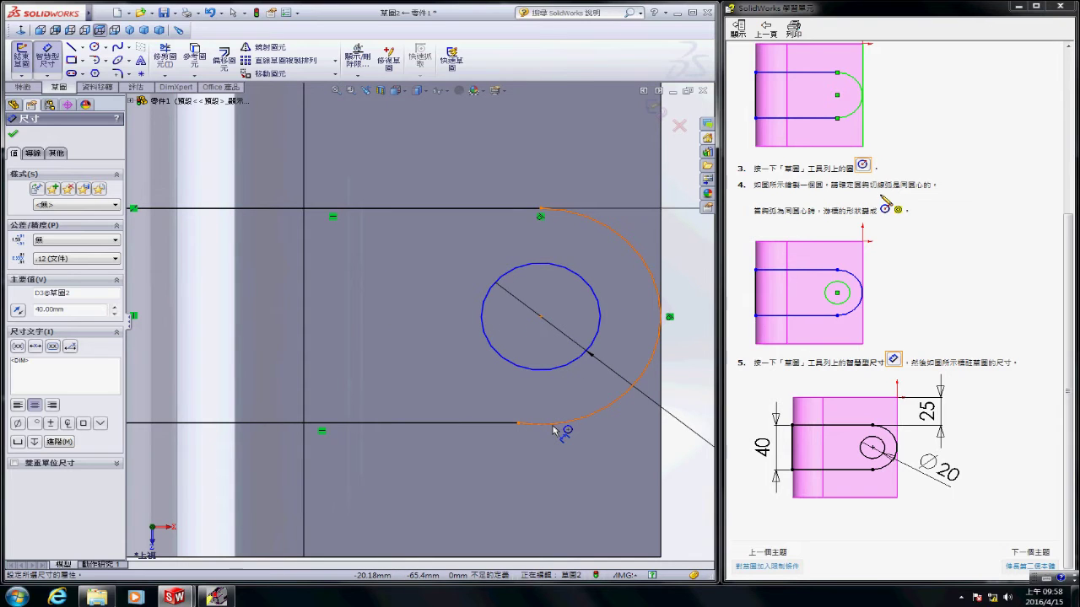
- Make the arc tangent to the bottom line, fully defining the sketch
left_click(358, 75)
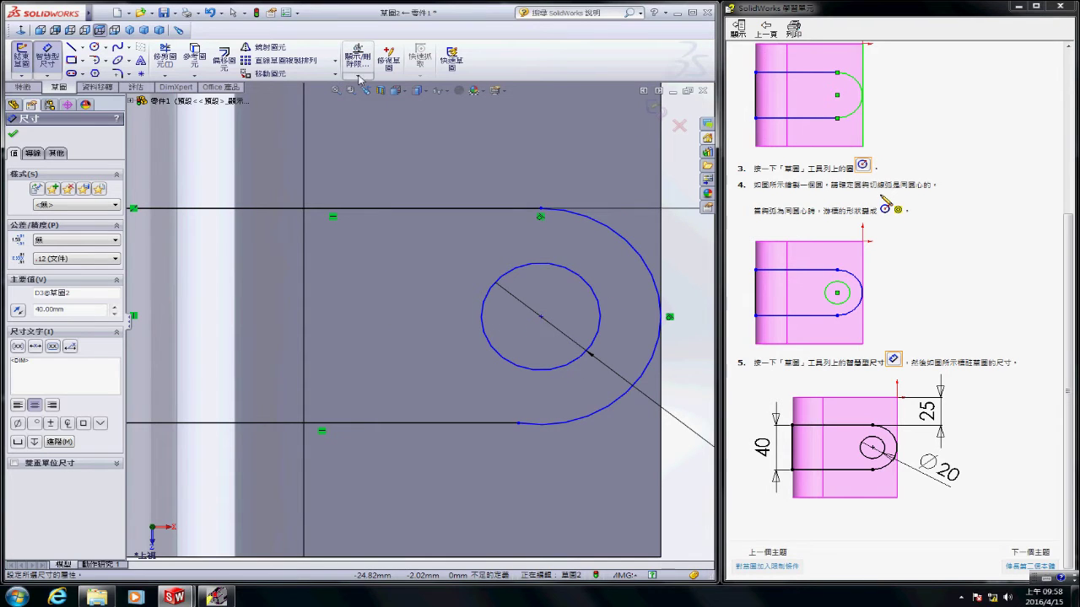
left_click(393, 101)
left_click(603, 406)
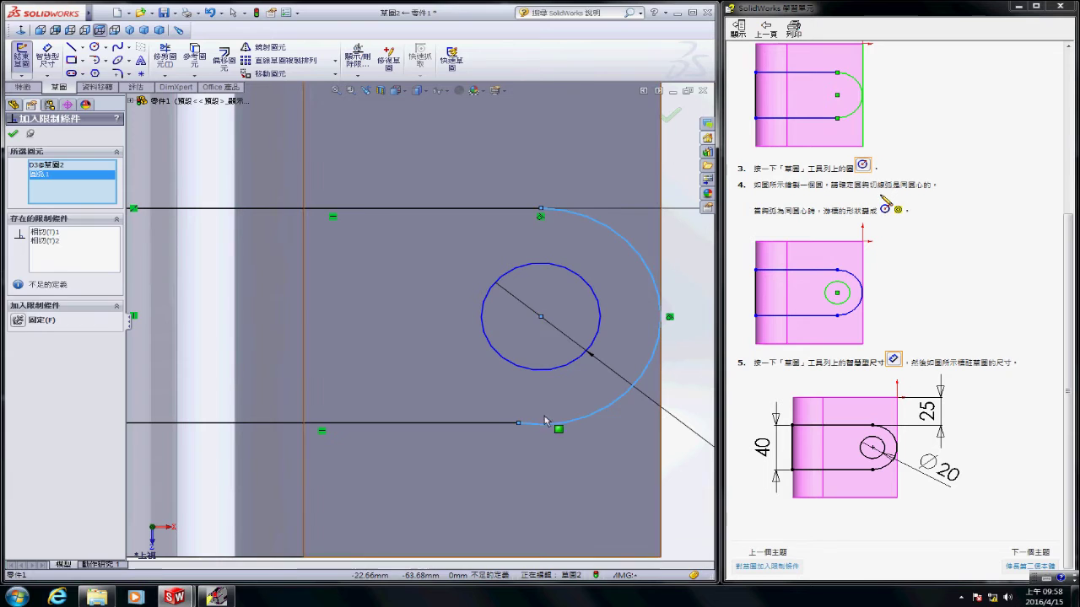
left_click(493, 423)
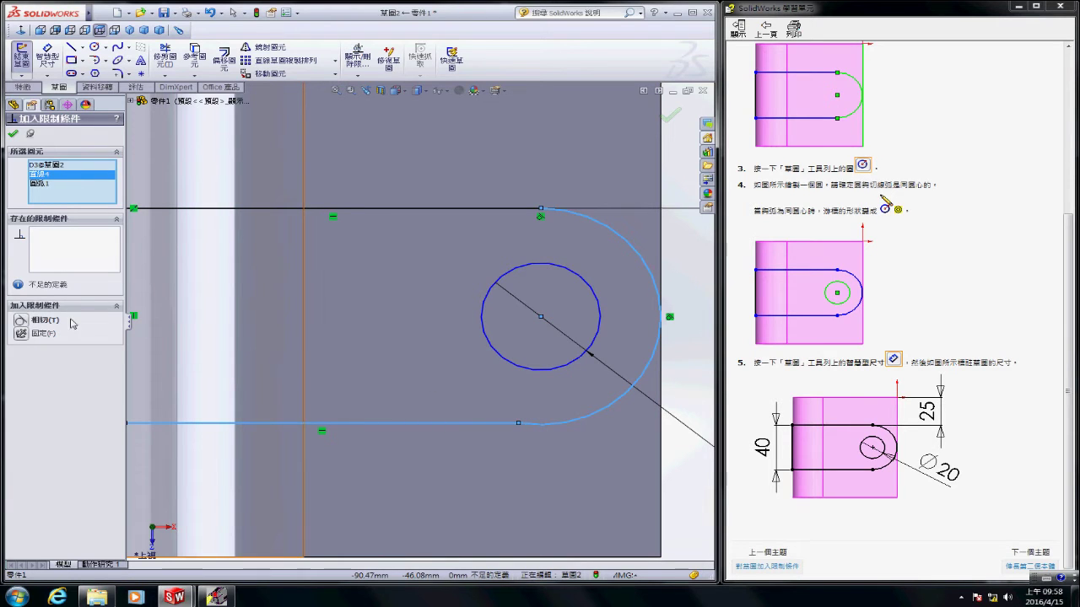
left_click(22, 324)
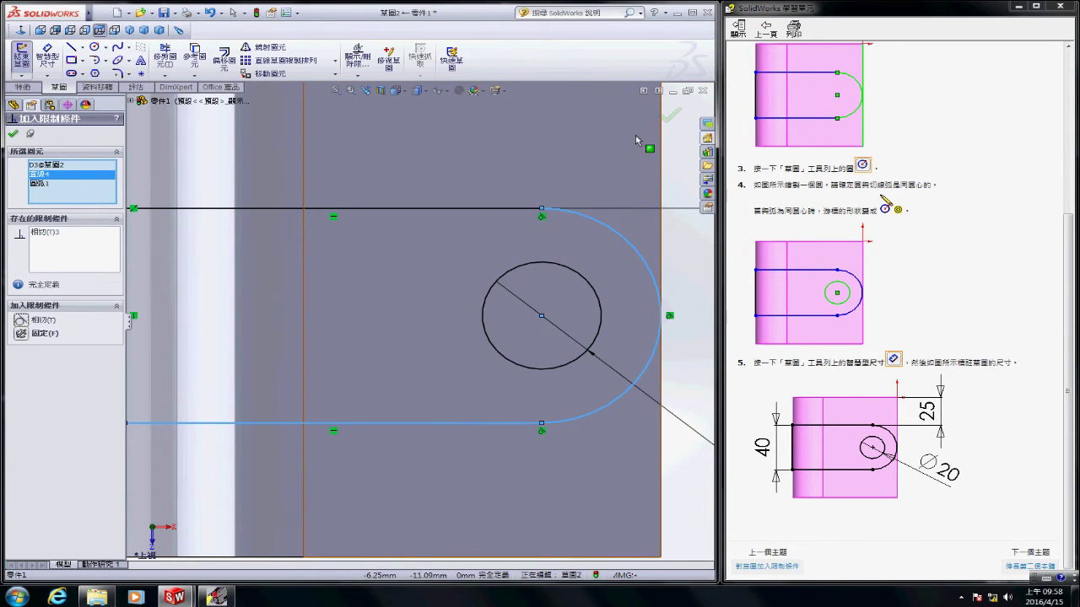
left_click(666, 119)
key("f")
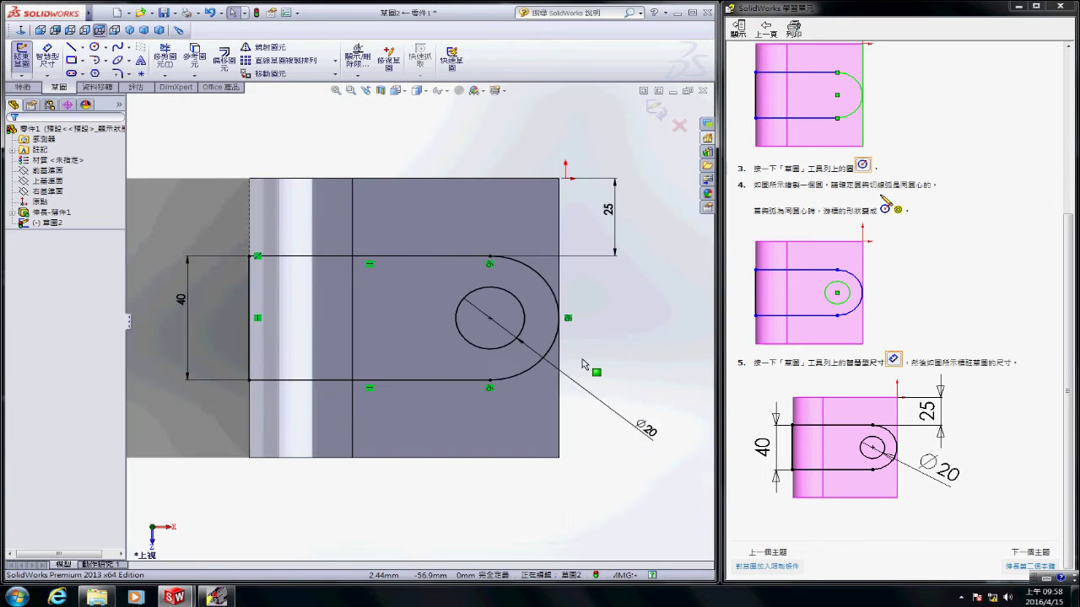
scroll(454, 377, "down", 1)
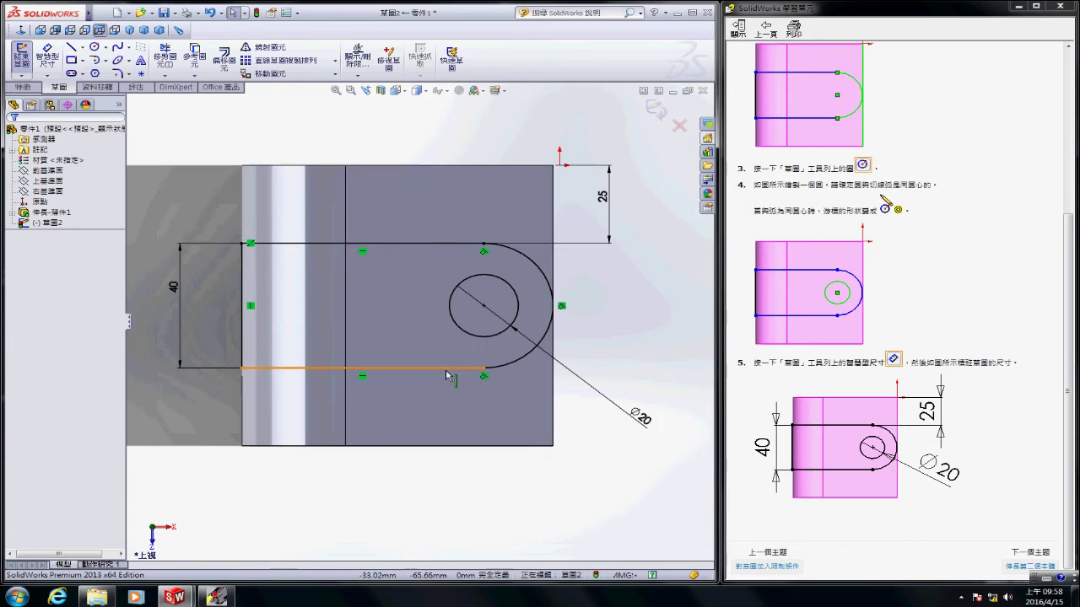
- In isometric view, start a Blind extrusion of Sketch2 reversed to go downward
left_click(1023, 567)
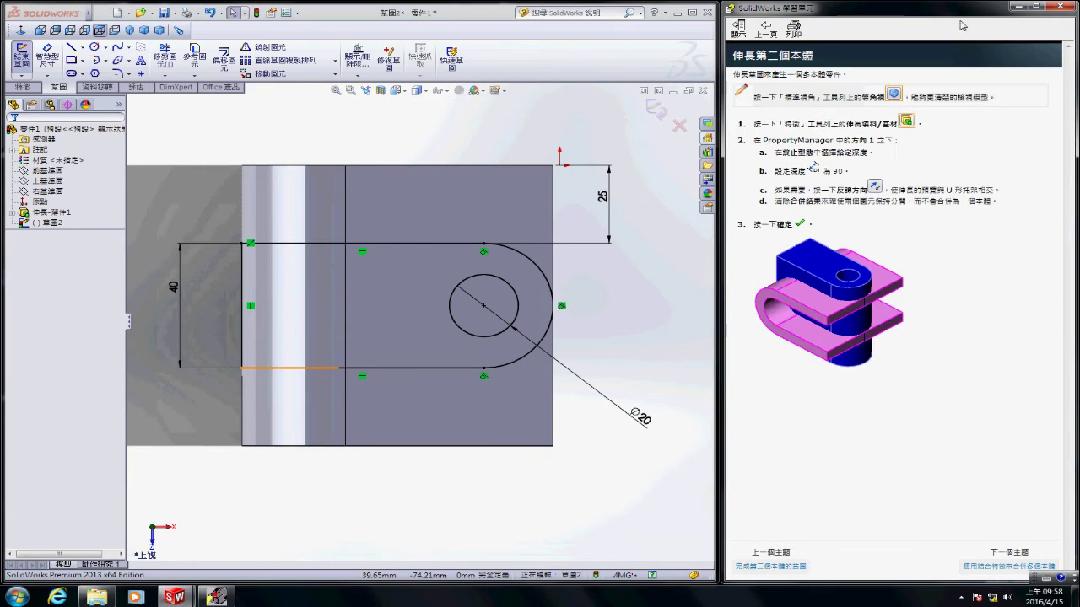
left_click(894, 94)
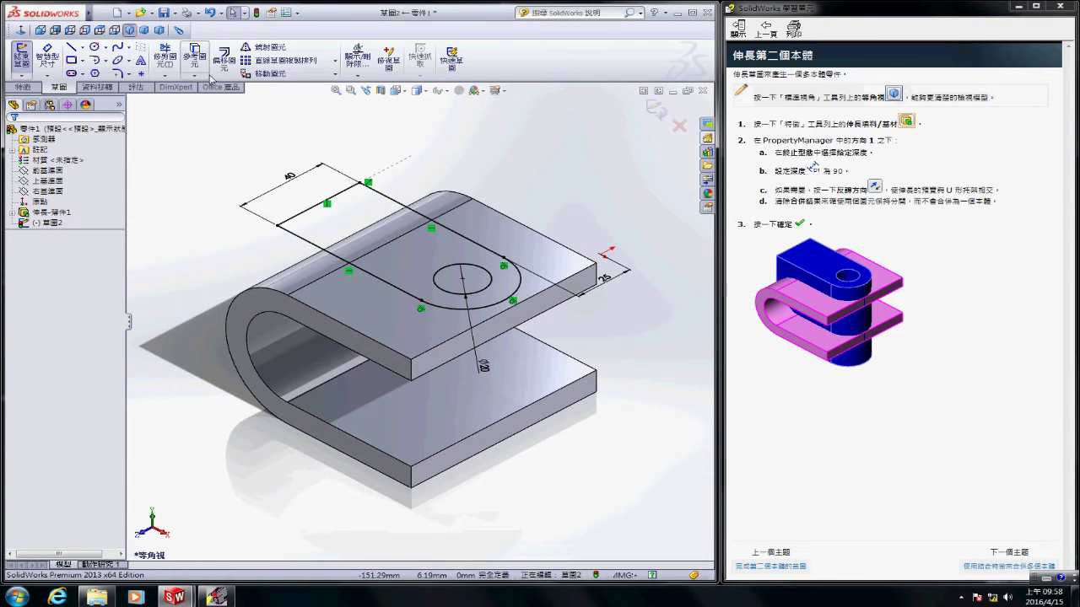
left_click(22, 87)
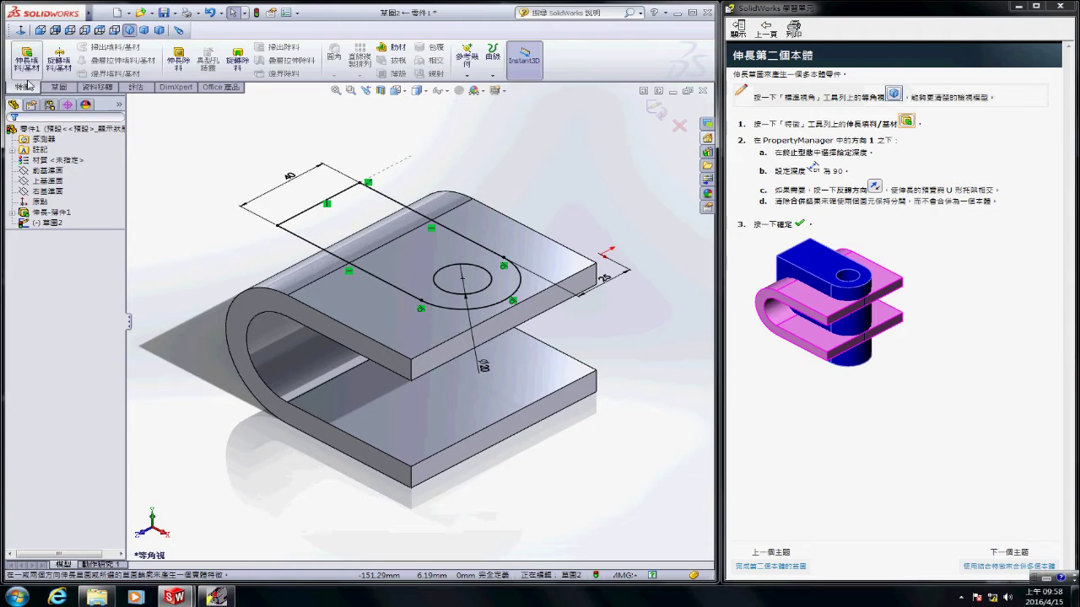
left_click(27, 57)
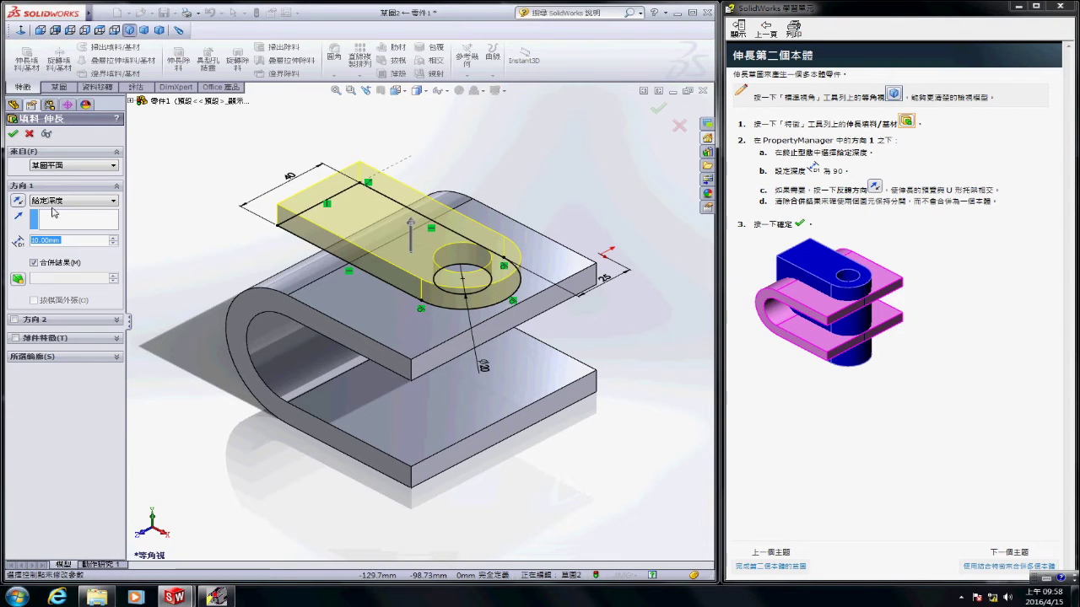
left_click(101, 201)
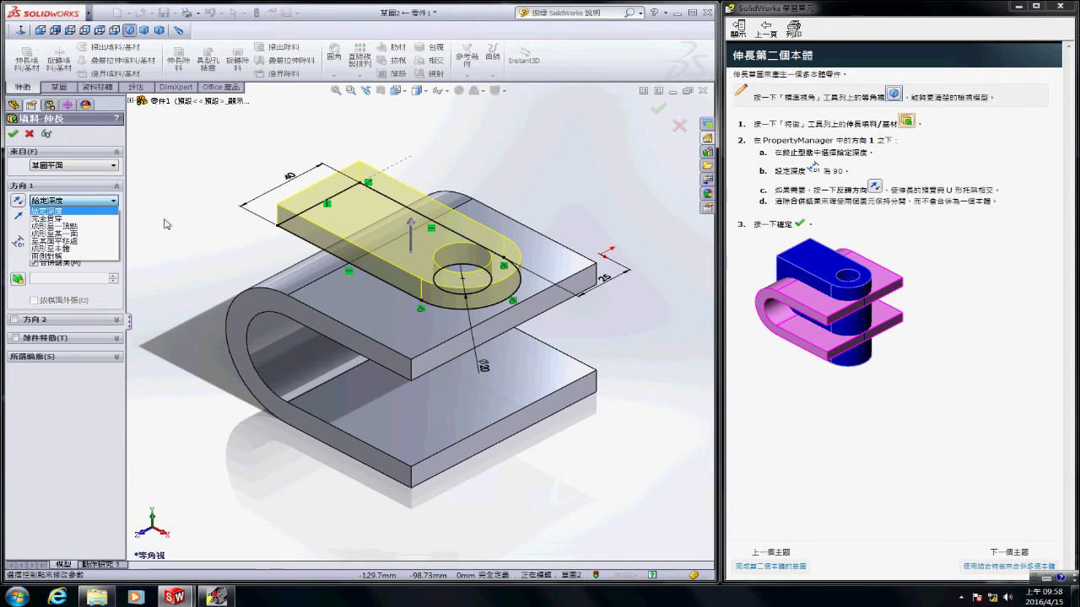
left_click(13, 226)
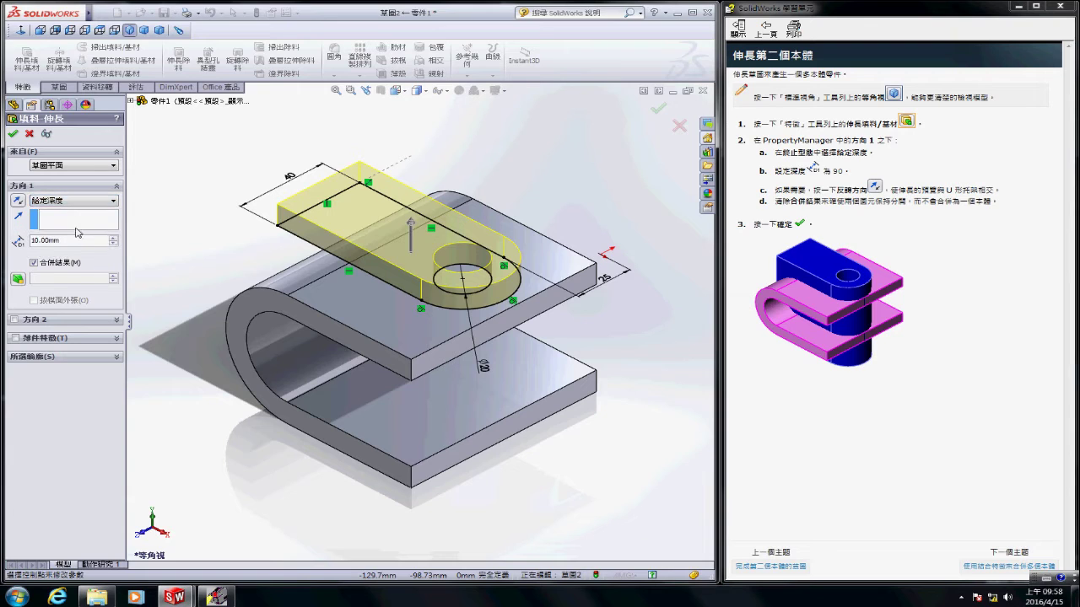
left_click(18, 202)
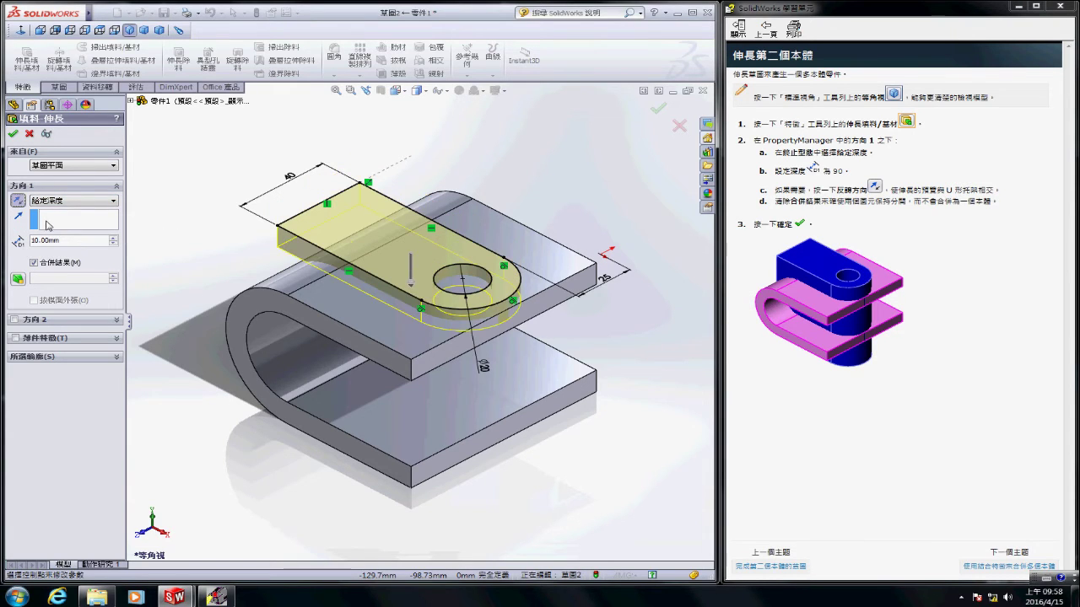
- Set the extrusion depth to 90 mm, clear Merge result, and accept
double_click(82, 240)
type("90")
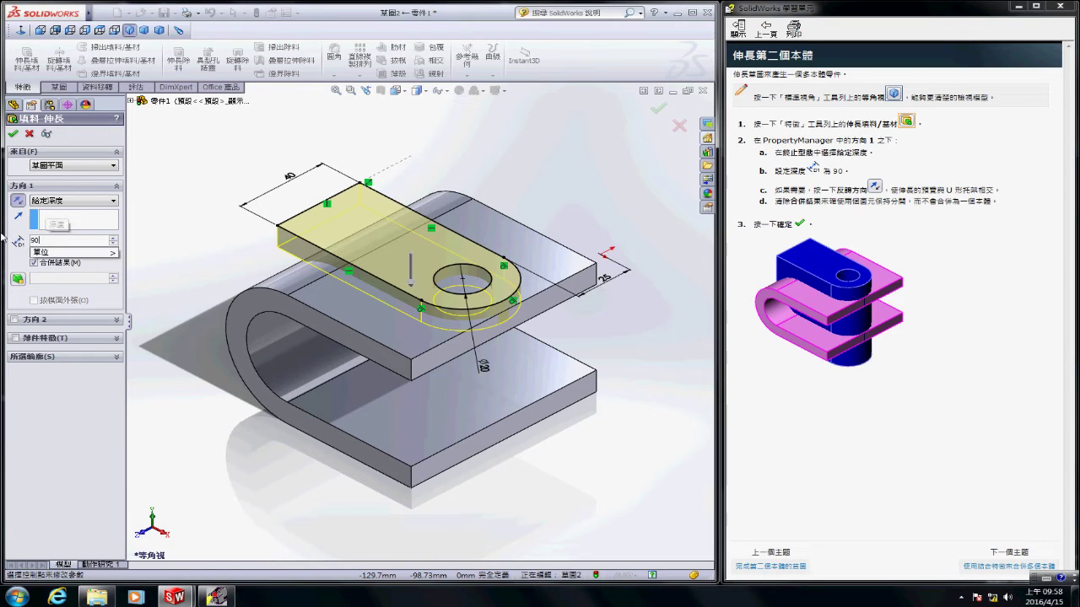
key("Return")
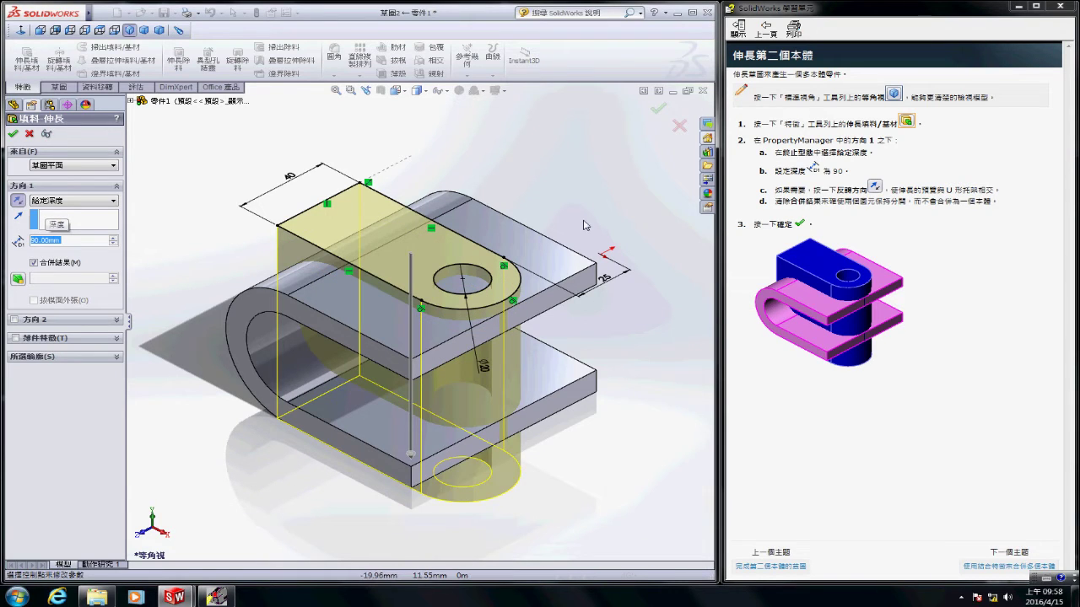
left_click(49, 264)
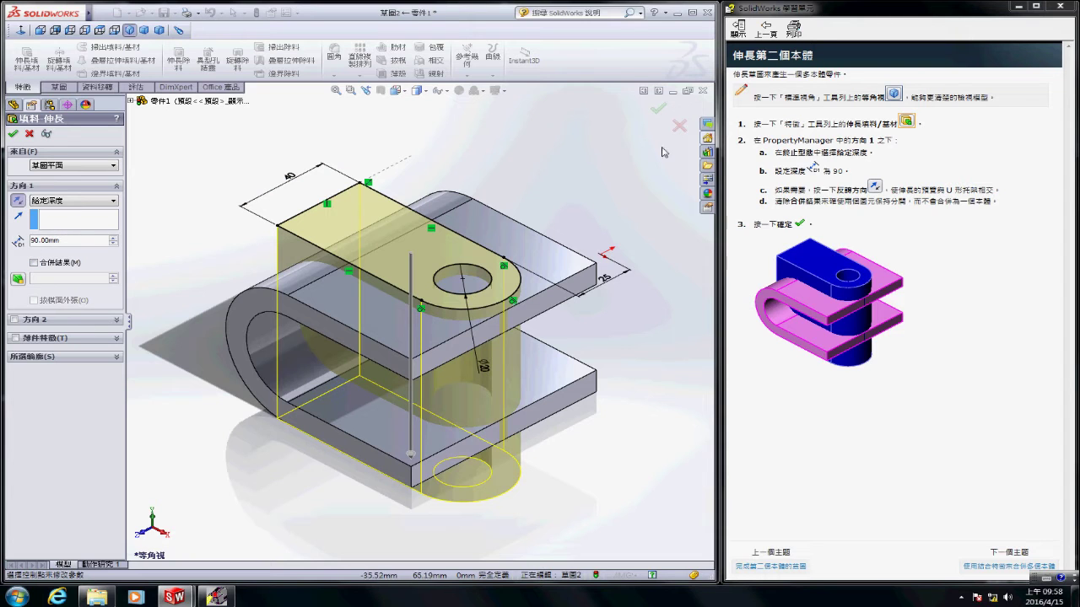
left_click(658, 108)
- Inspect the new body's top face, return to isometric, and advance the tutorial to combining bodies
left_click(540, 199)
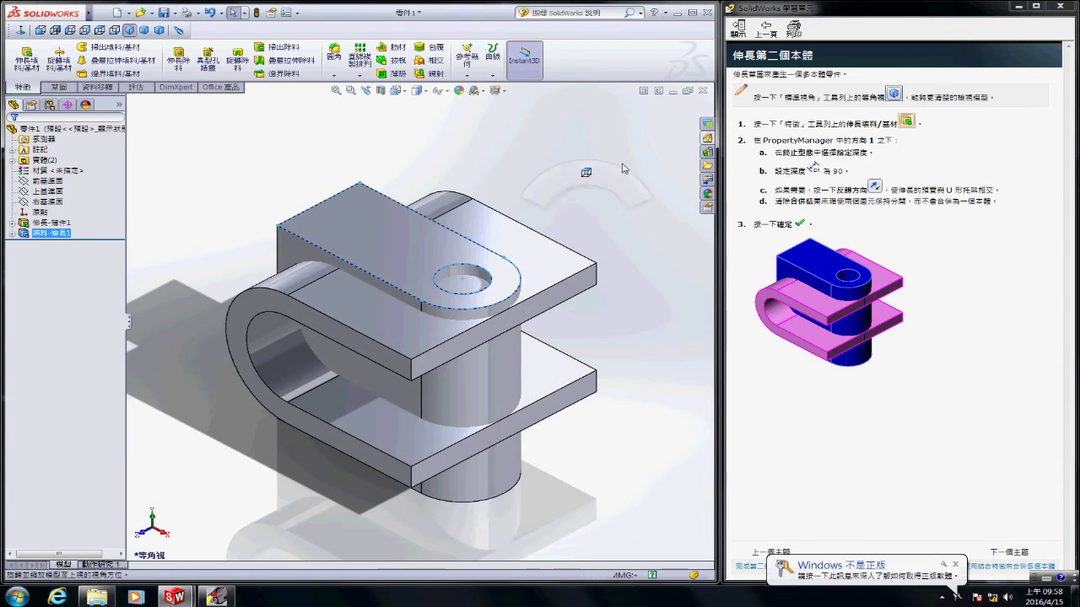
key("ctrl+8")
key("space")
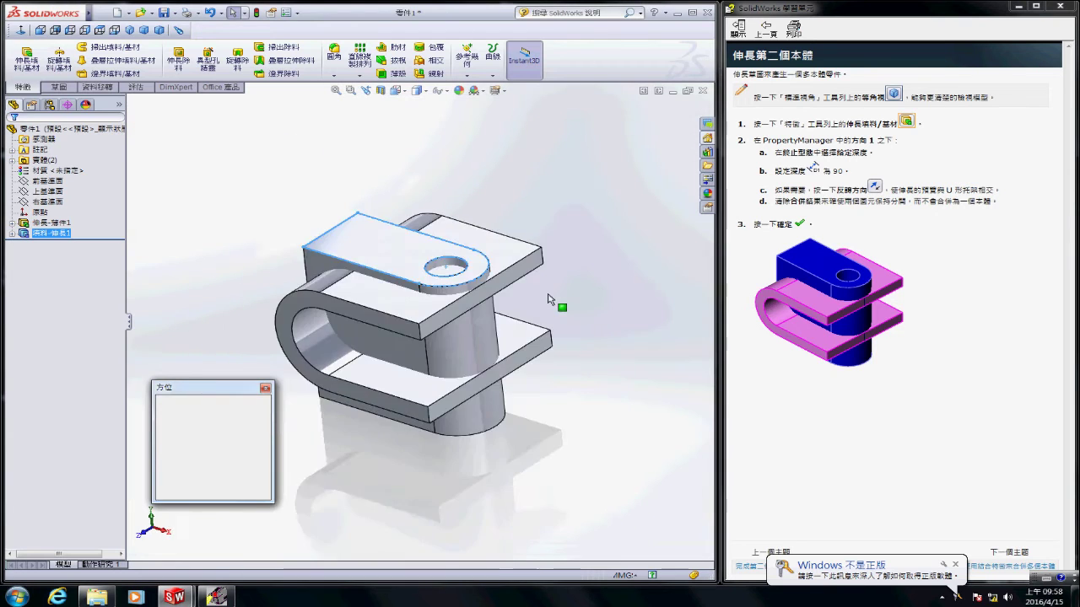
left_click(415, 300)
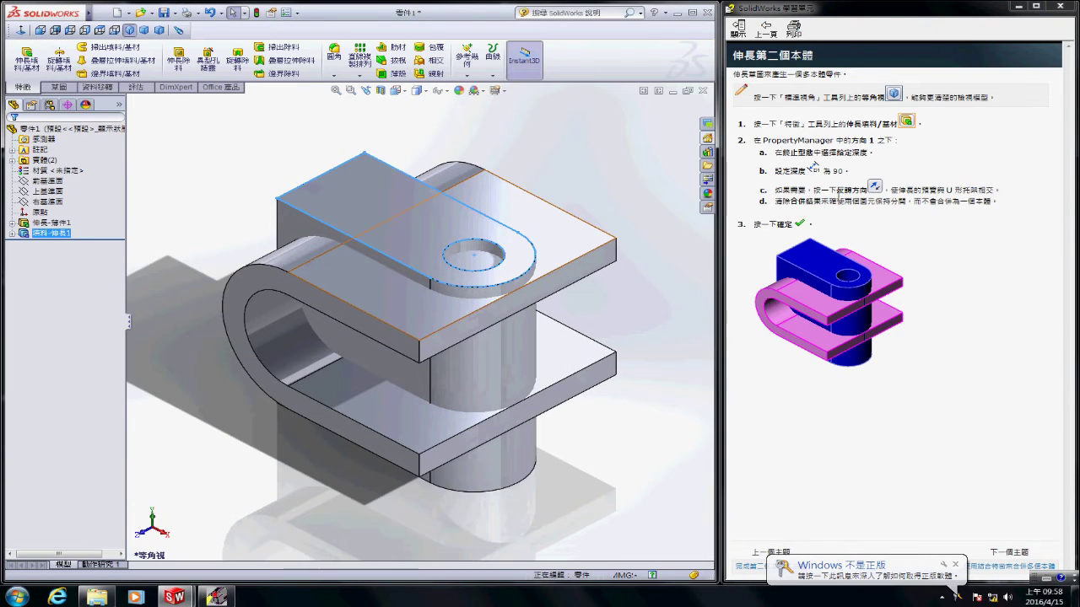
key("Escape")
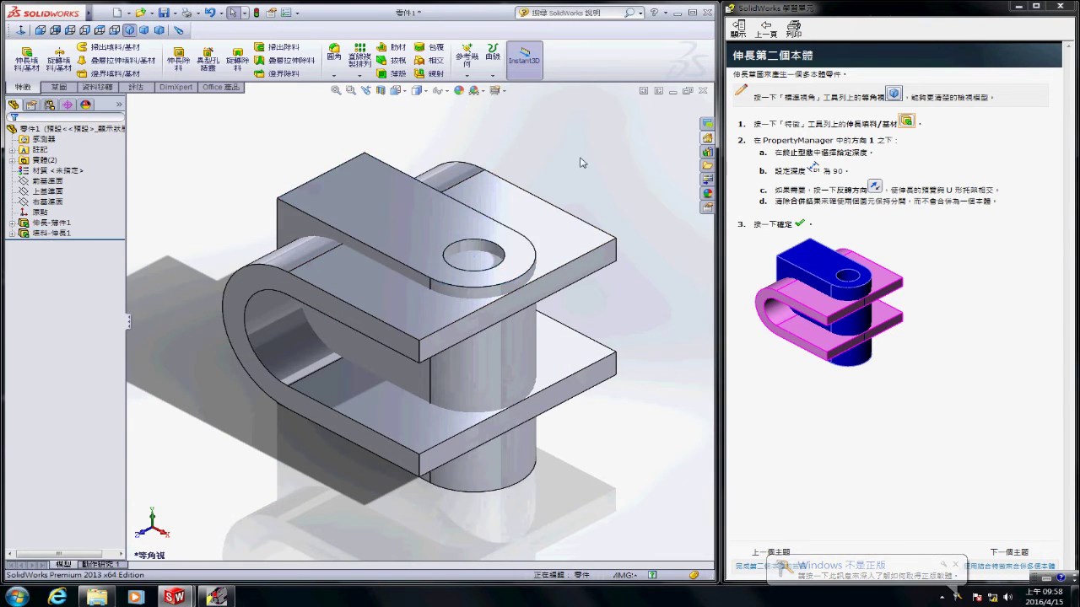
left_click(1001, 571)
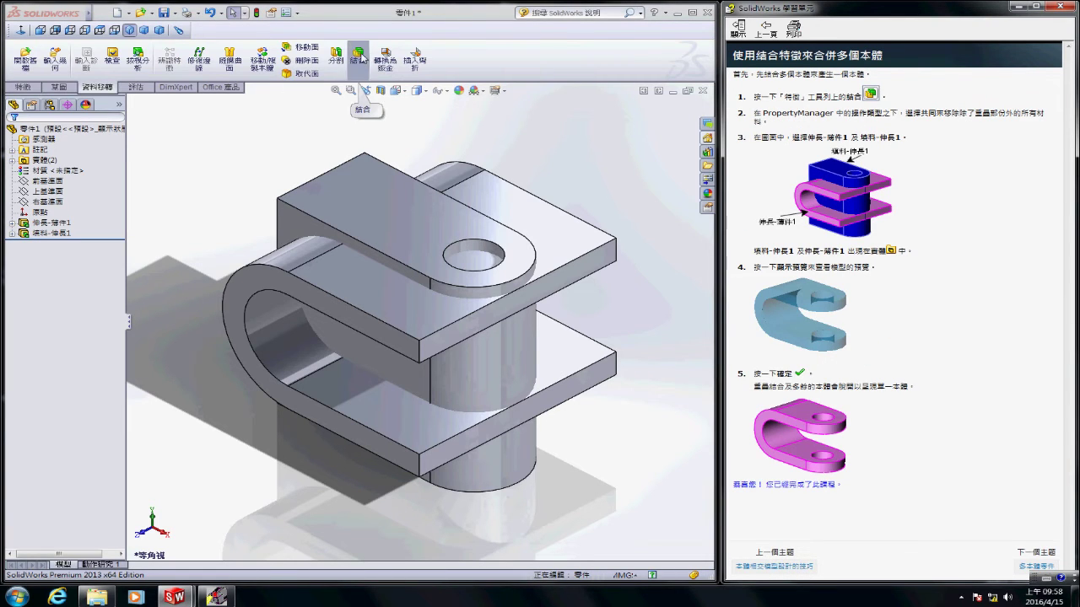
- Combine the U-shaped sheet body and box with Common, leaving the two-tab clevis
left_click(358, 57)
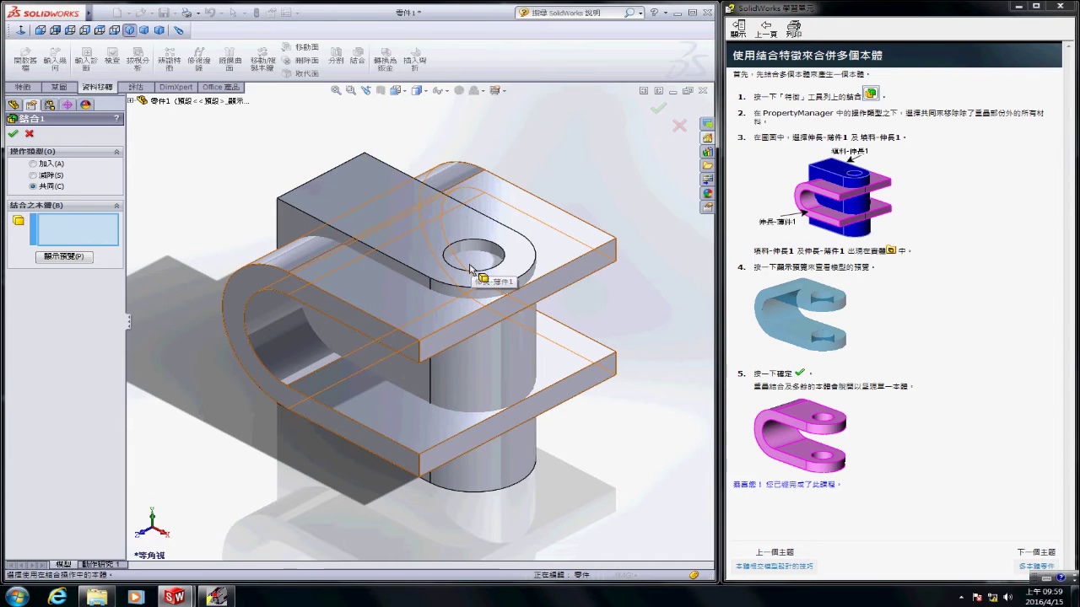
left_click(317, 304)
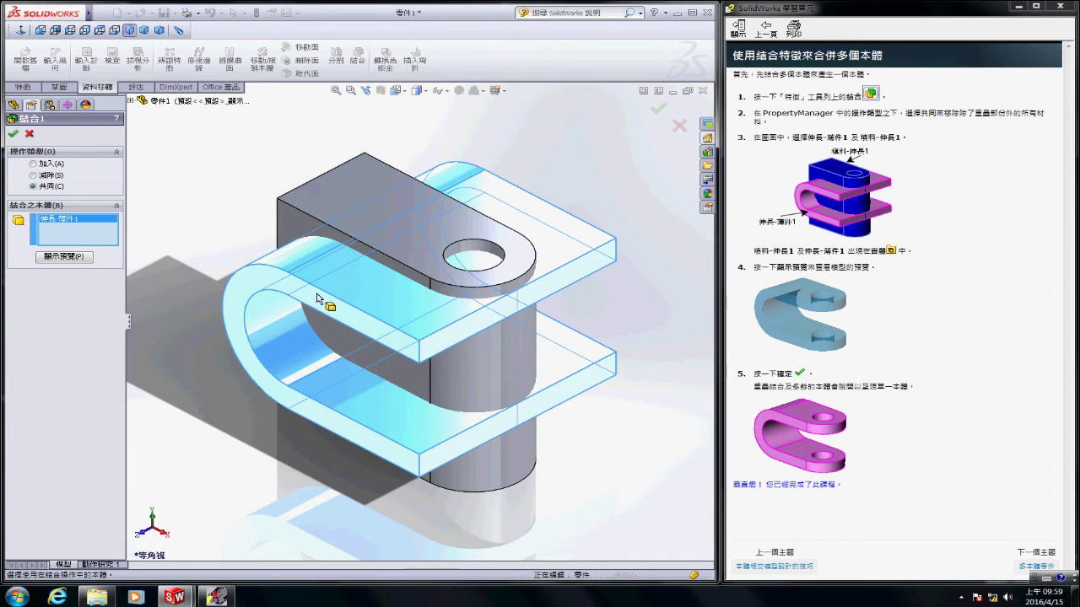
left_click(346, 202)
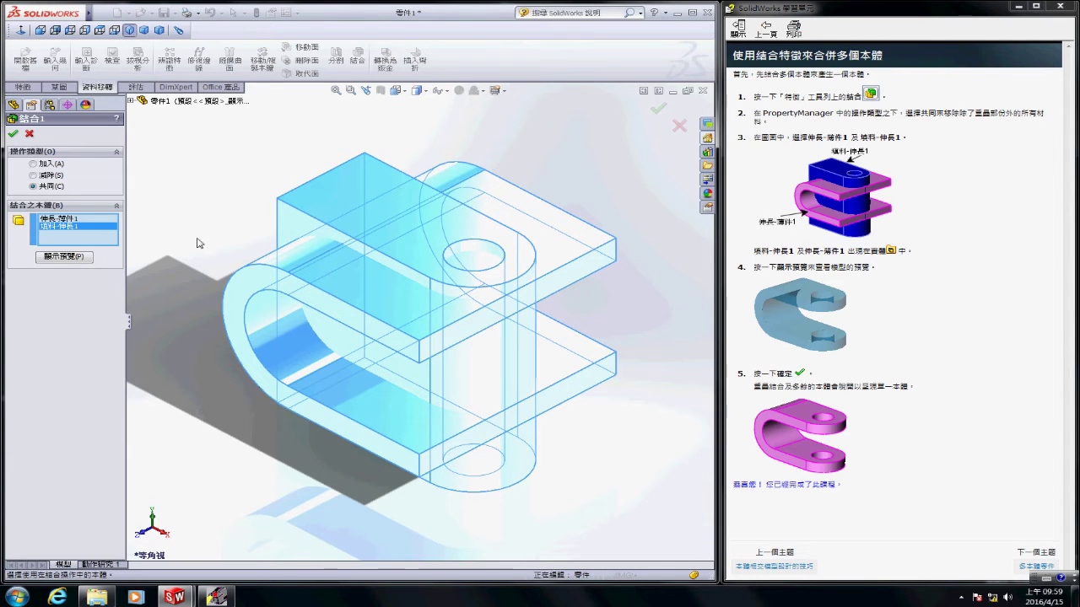
left_click(76, 256)
left_click(658, 109)
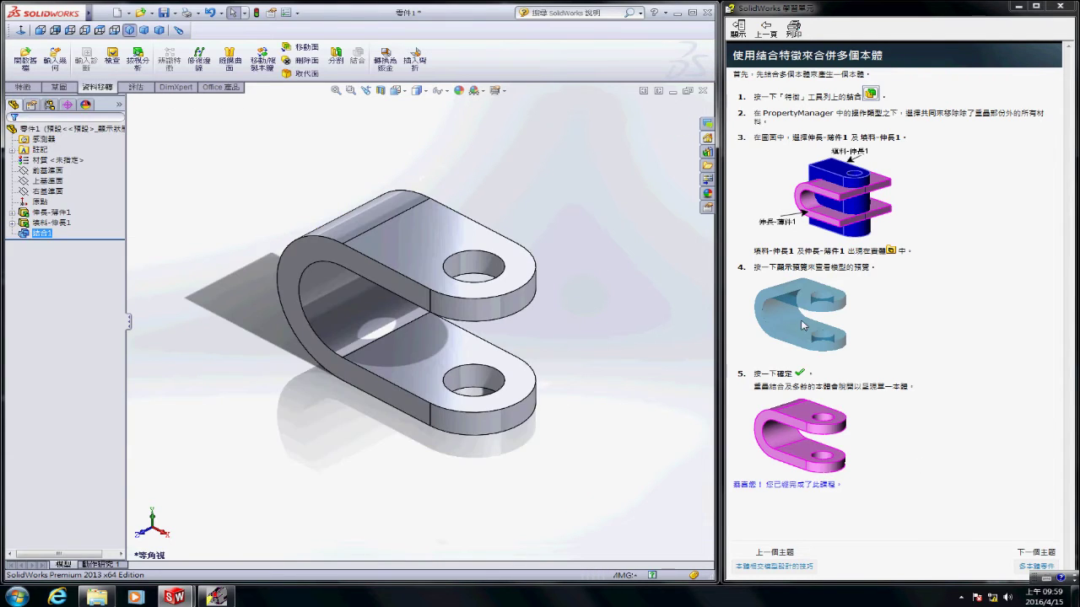
left_click(1034, 567)
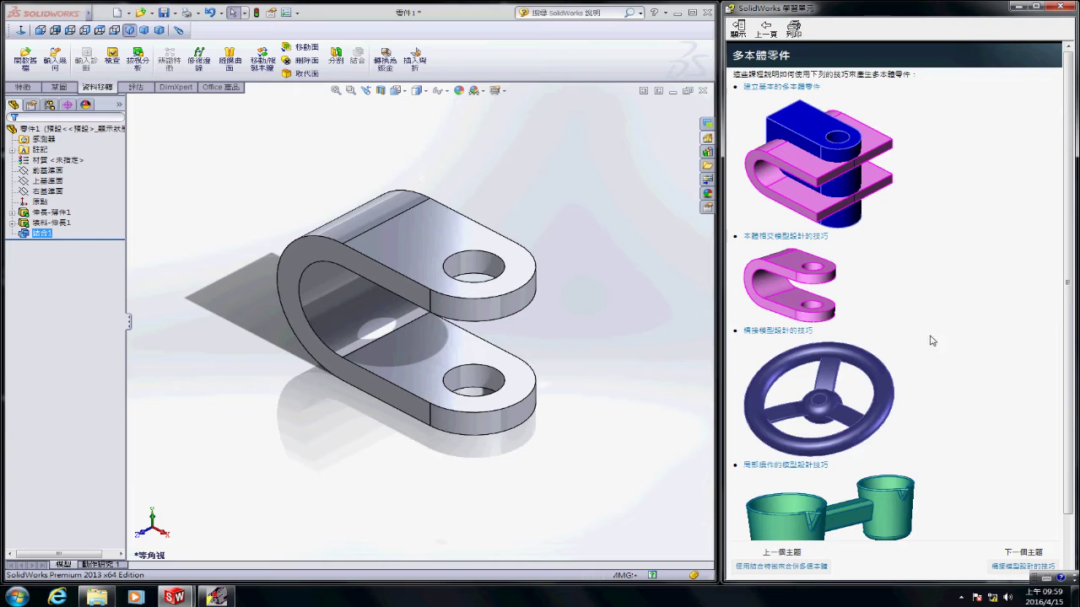
- Browse the tutorial pages on body intersection, combining bodies and bridging designs
left_click(622, 333)
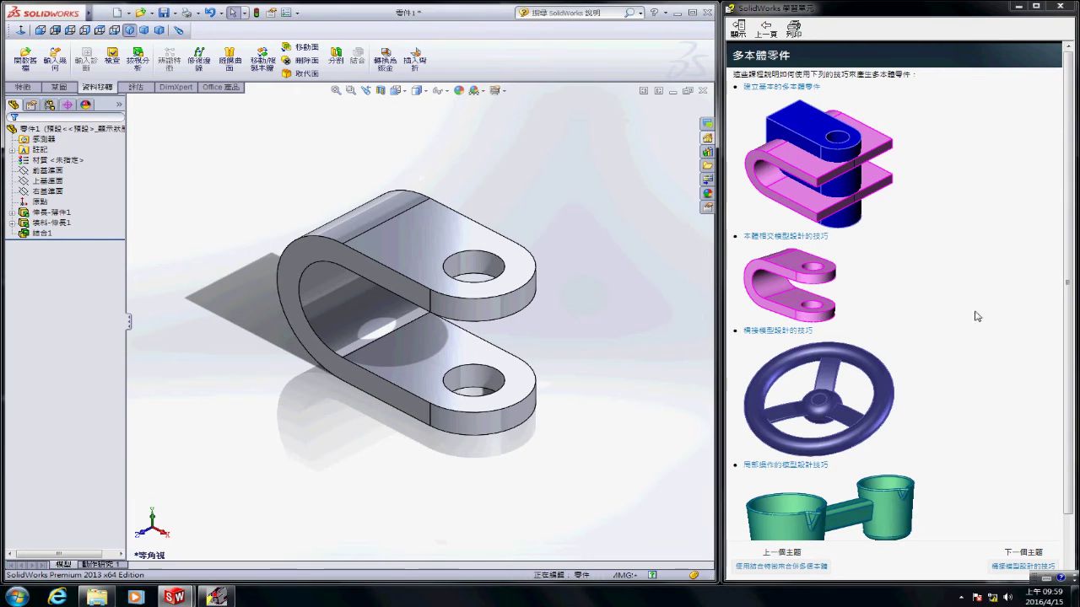
left_click(789, 238)
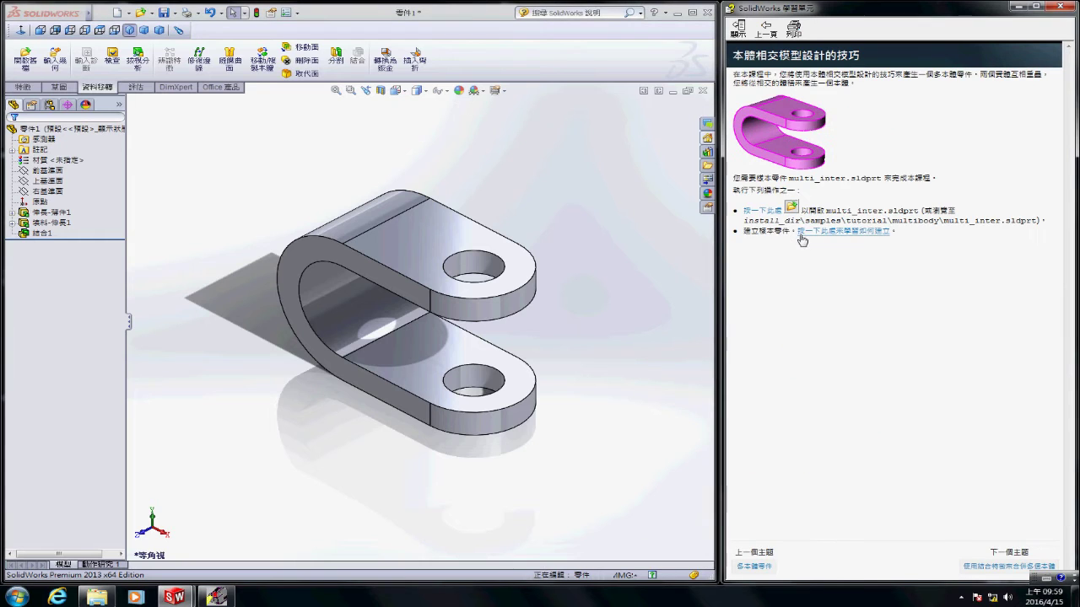
left_click(1020, 567)
left_click(1019, 570)
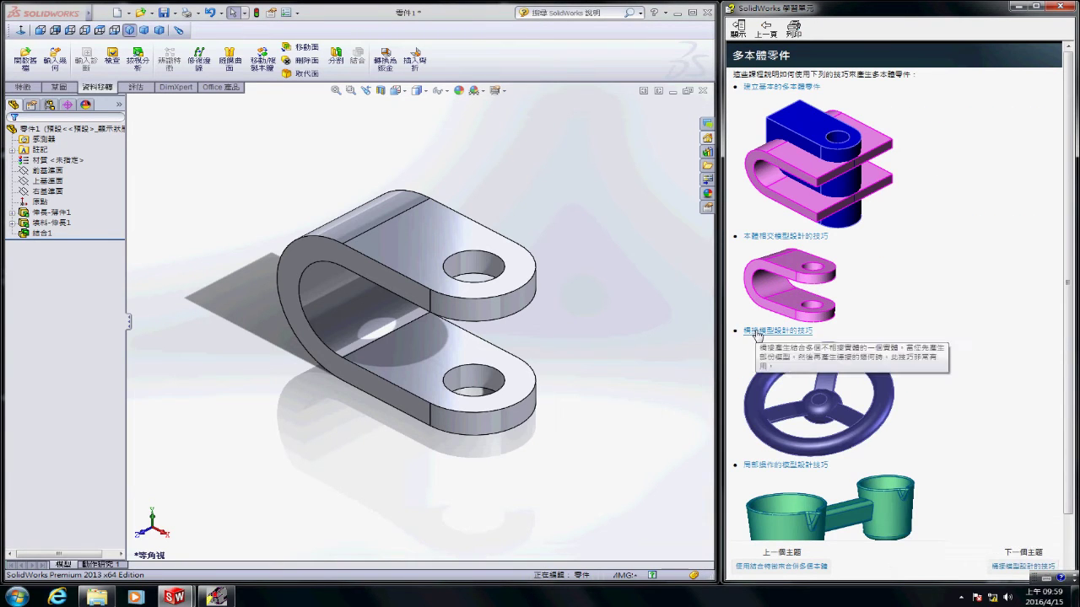
left_click(776, 241)
left_click(1003, 568)
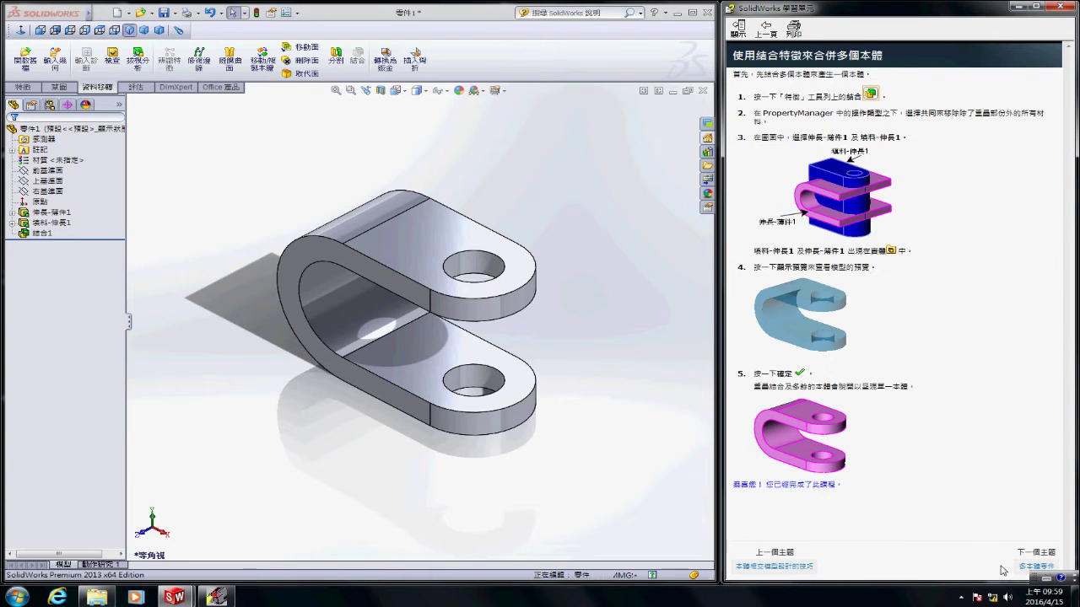
left_click(1029, 566)
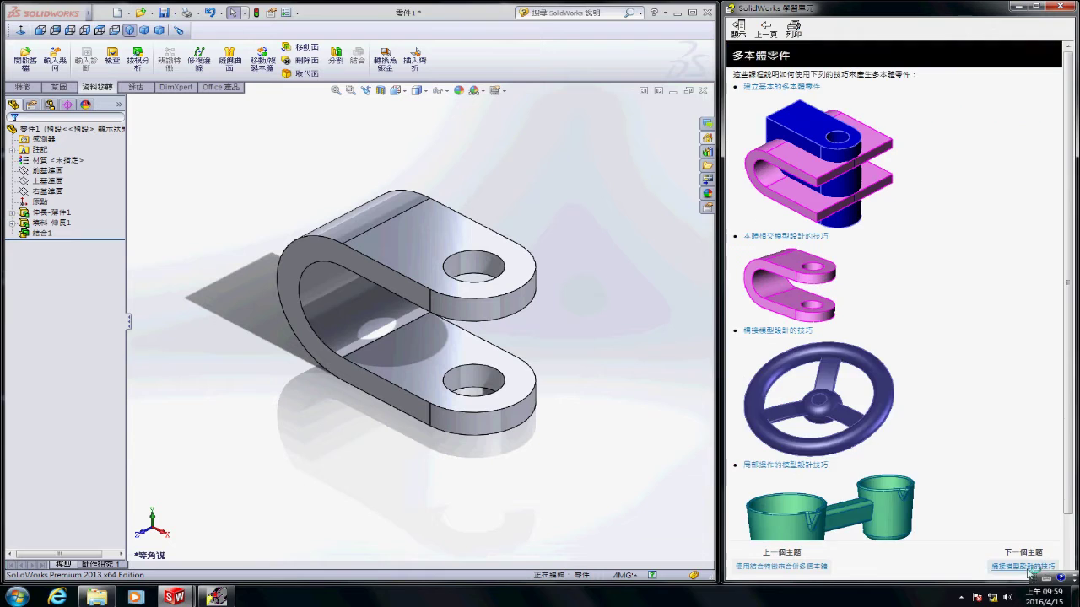
left_click(784, 342)
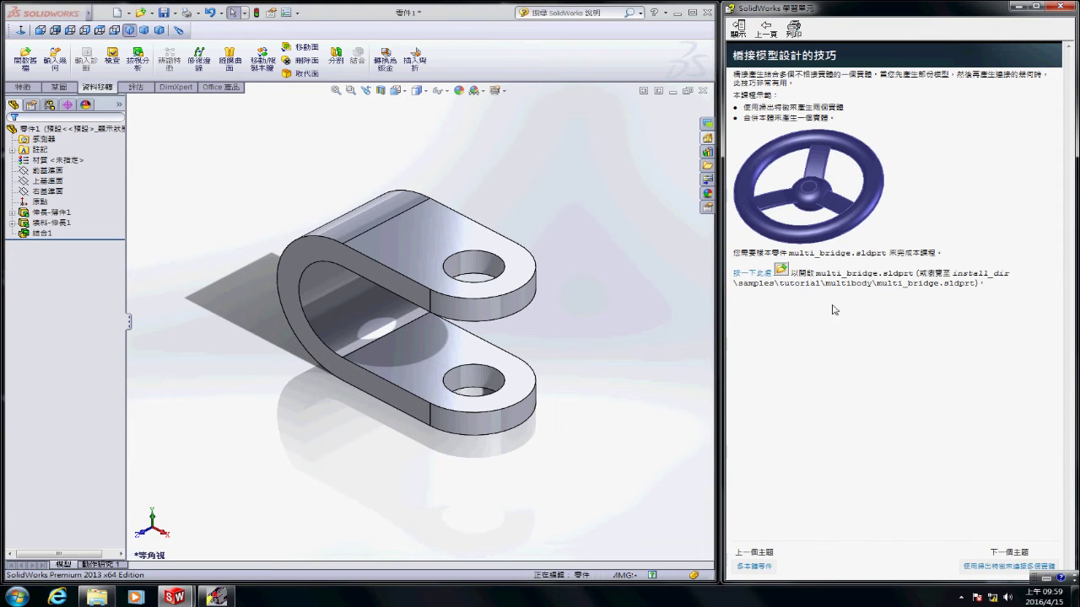
left_click(1008, 566)
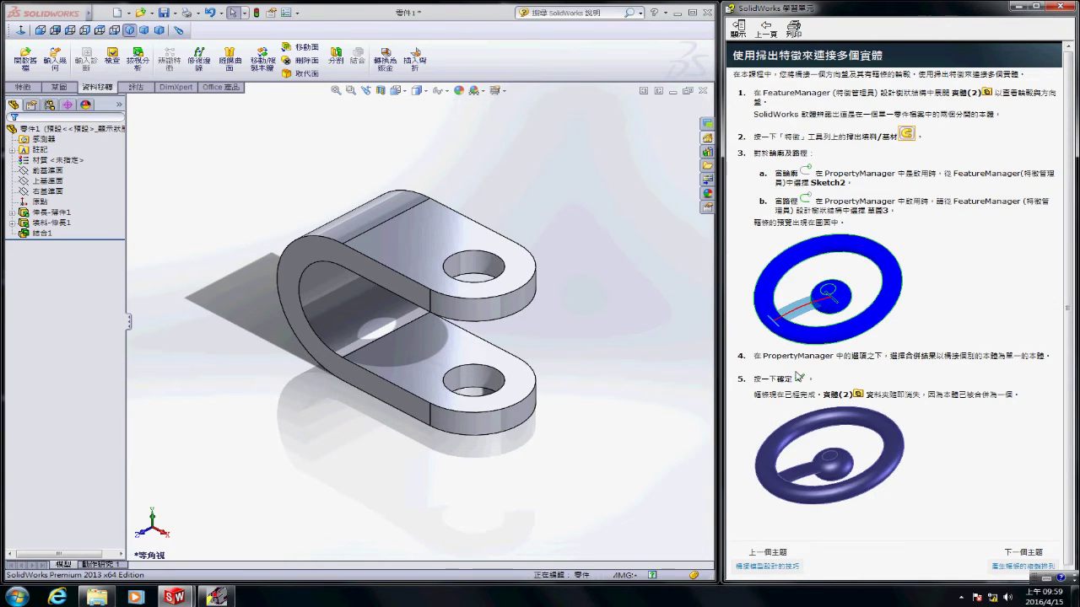
- Minimize the clevis part and open multi_bridge.sldprt from the bridging-design page
left_click(673, 91)
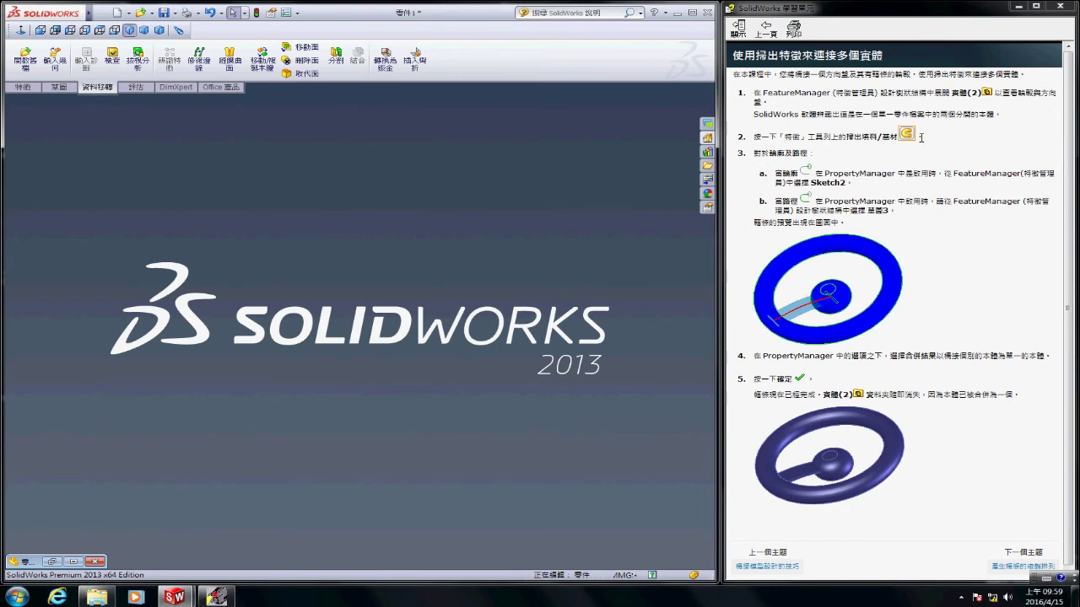
left_click(780, 567)
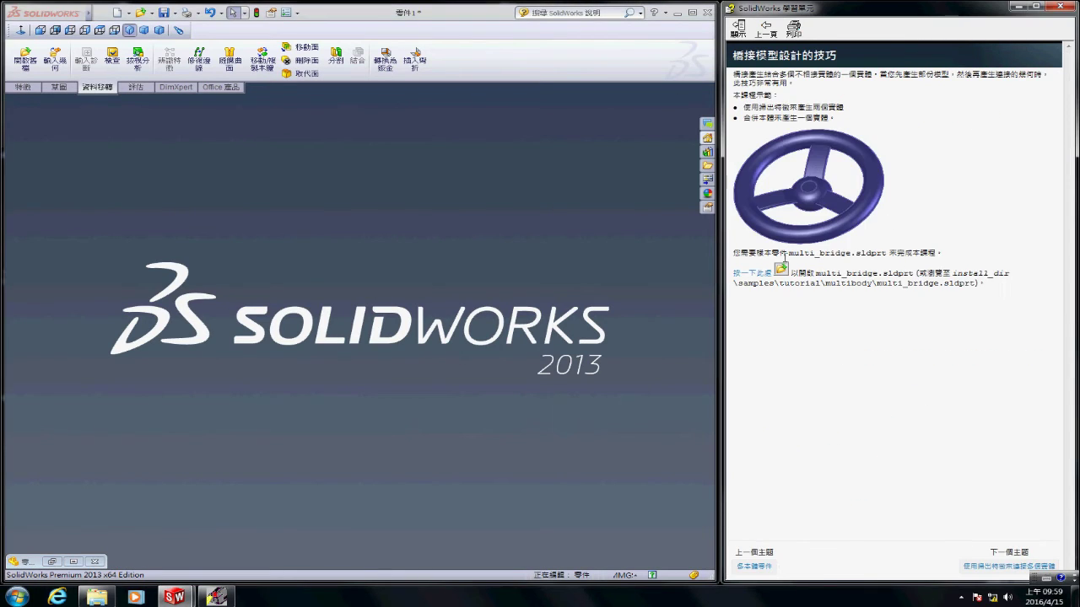
left_click(781, 268)
left_click(1008, 568)
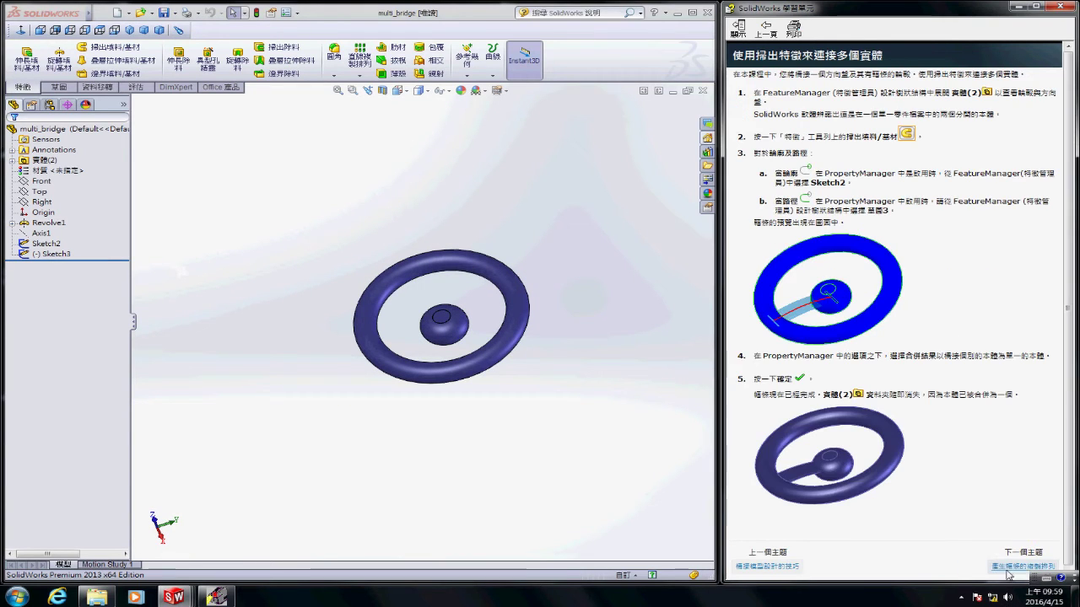
- Sweep the Sketch2 profile along the Sketch3 path to form a spoke joining hub and rim
left_click(115, 48)
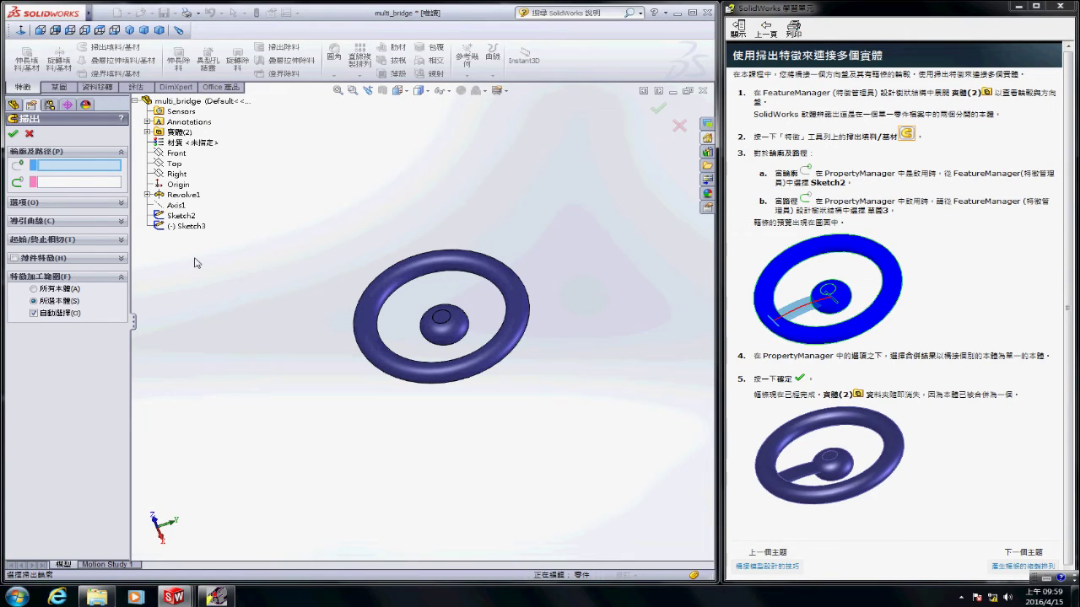
scroll(428, 313, "down", 2)
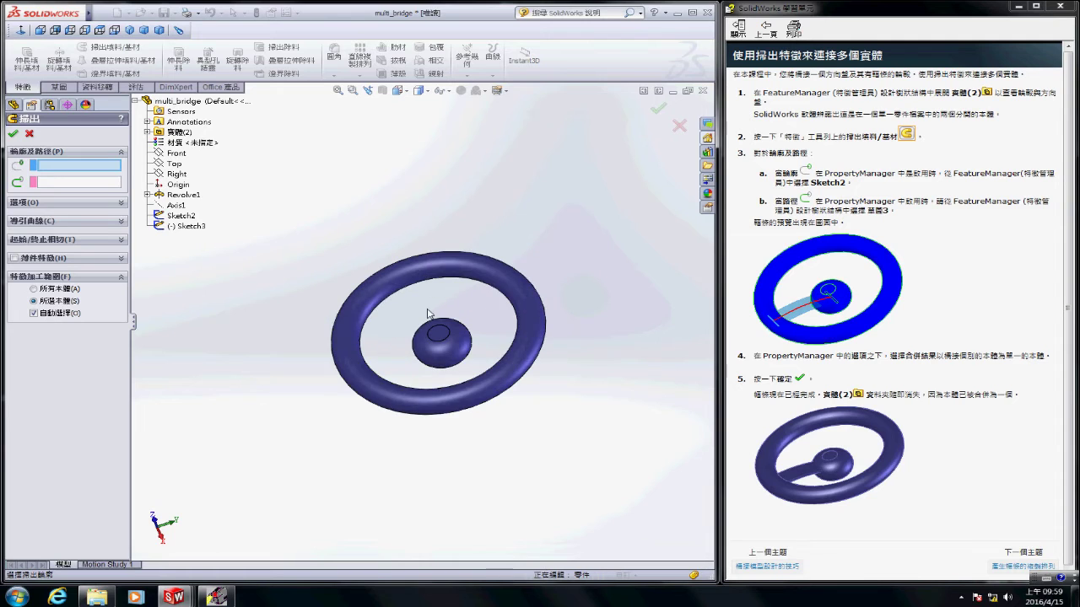
scroll(439, 341, "down", 2)
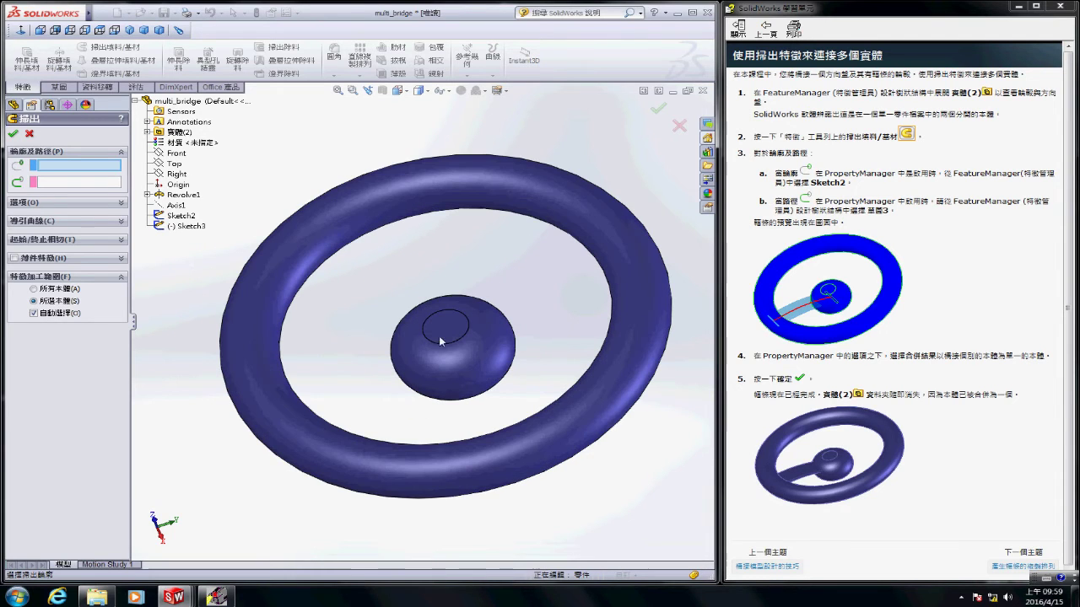
left_click(183, 217)
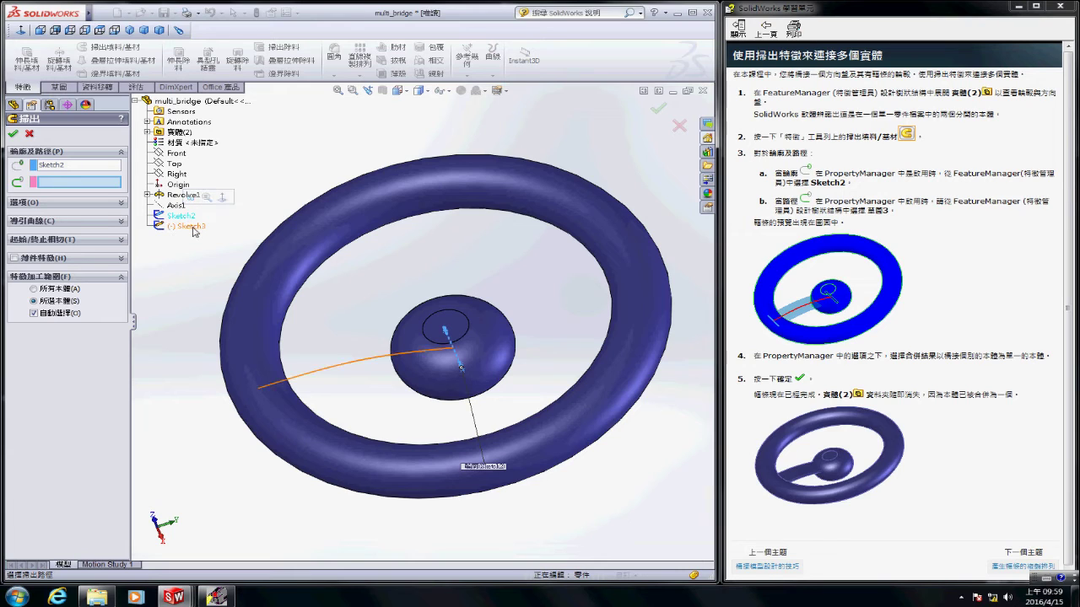
left_click(187, 226)
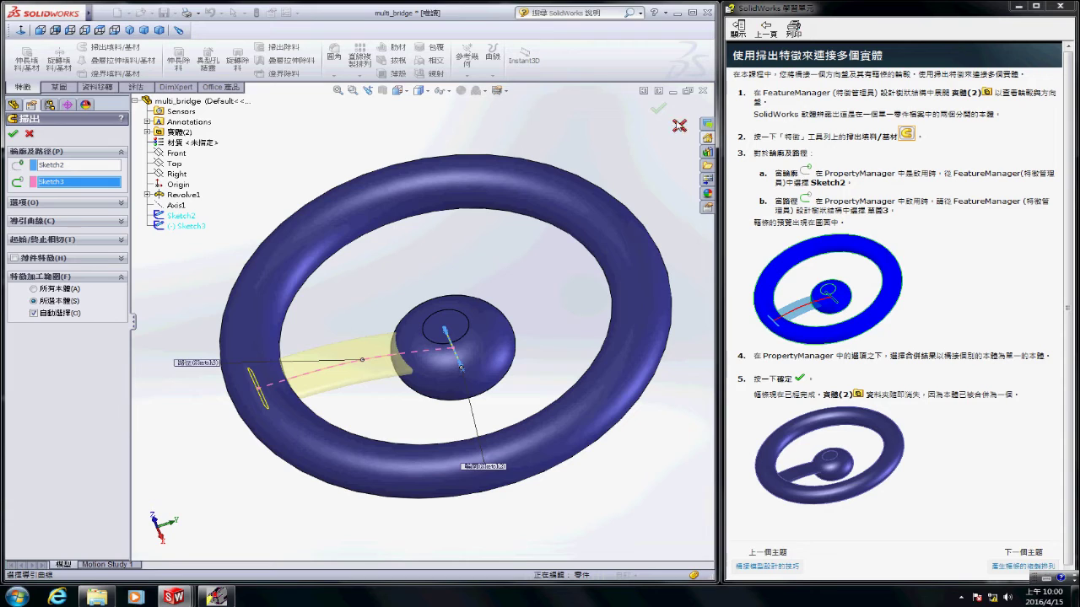
left_click(658, 108)
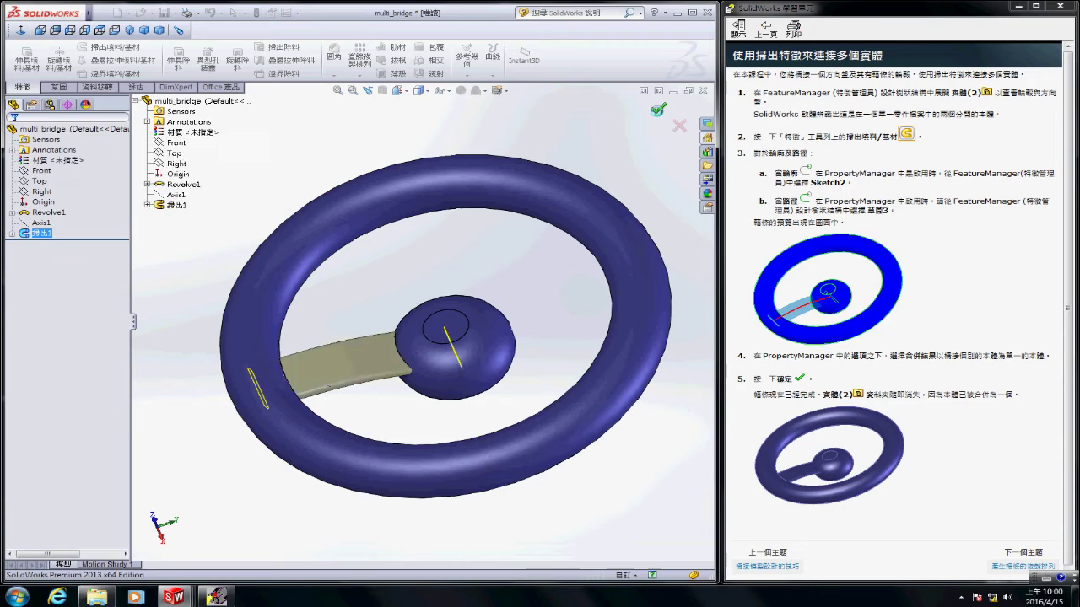
left_click(623, 160)
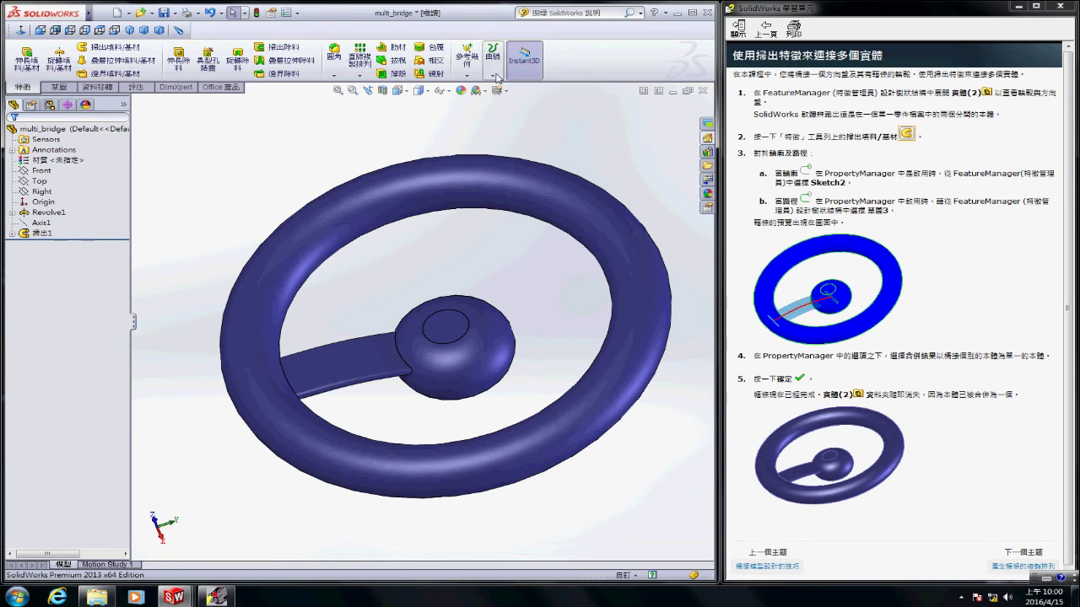
left_click(359, 76)
left_click(376, 100)
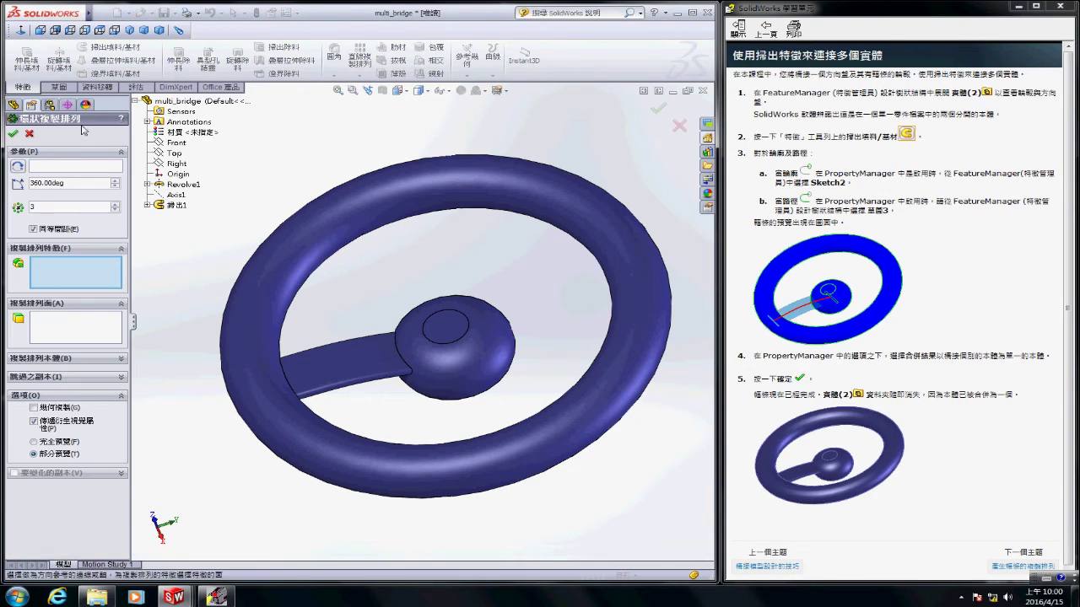
left_click(443, 336)
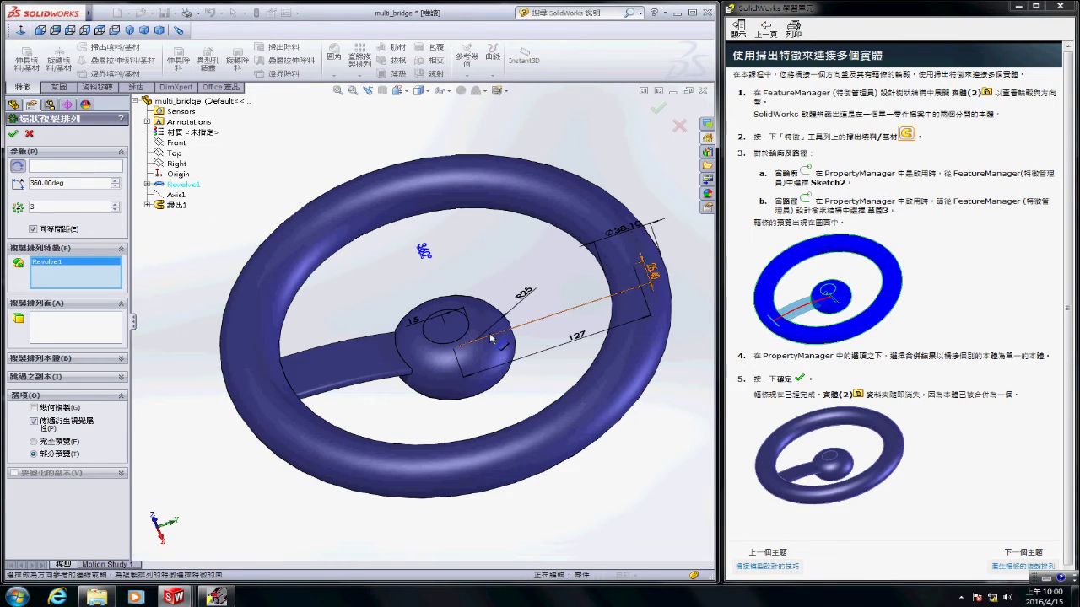
left_click(458, 347)
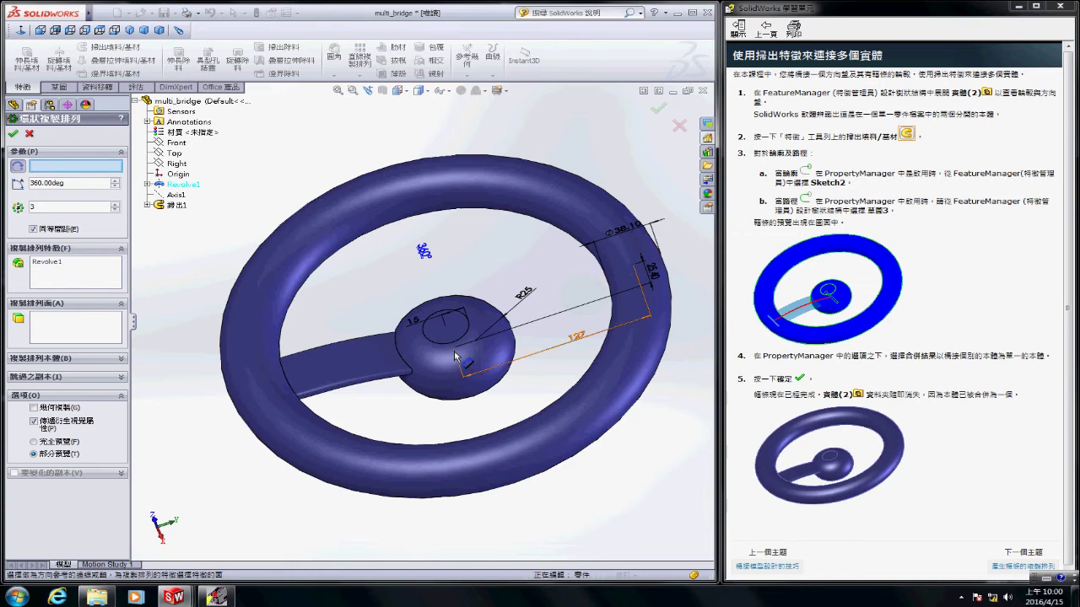
left_click(460, 344)
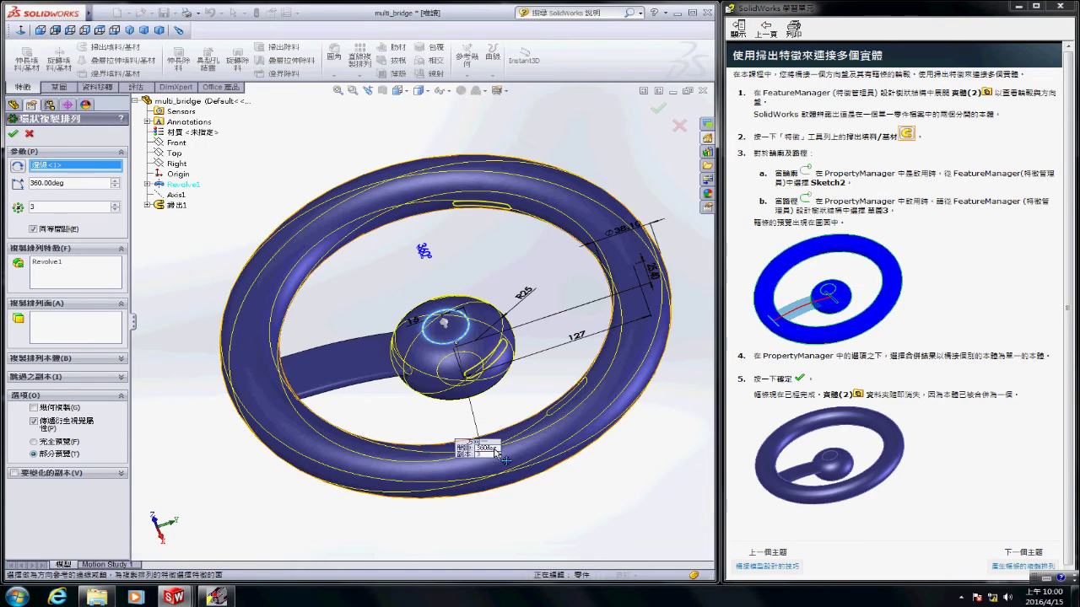
key("Escape")
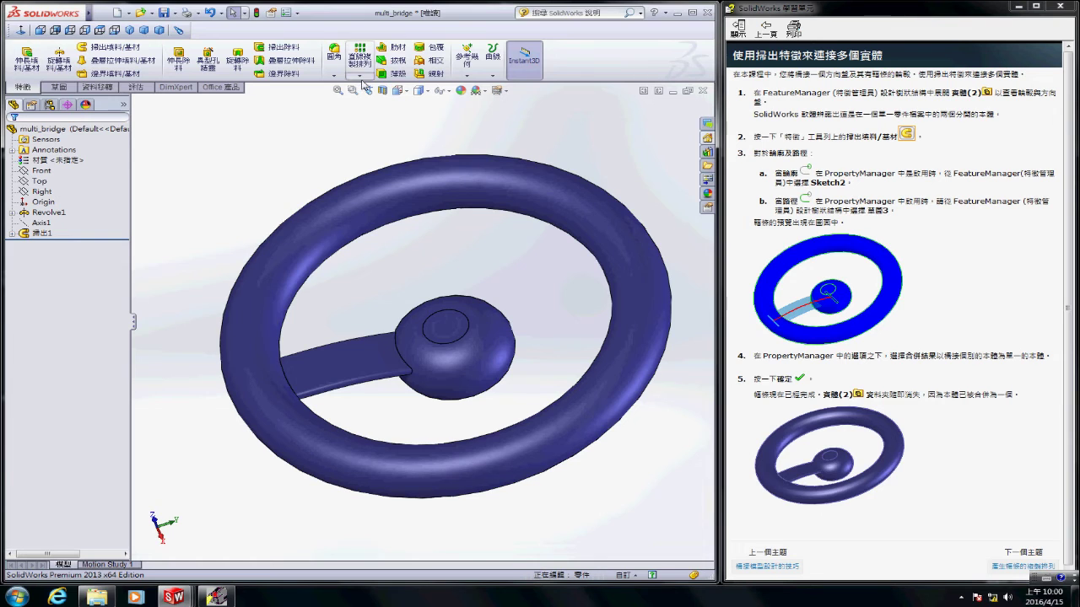
left_click(360, 76)
left_click(381, 105)
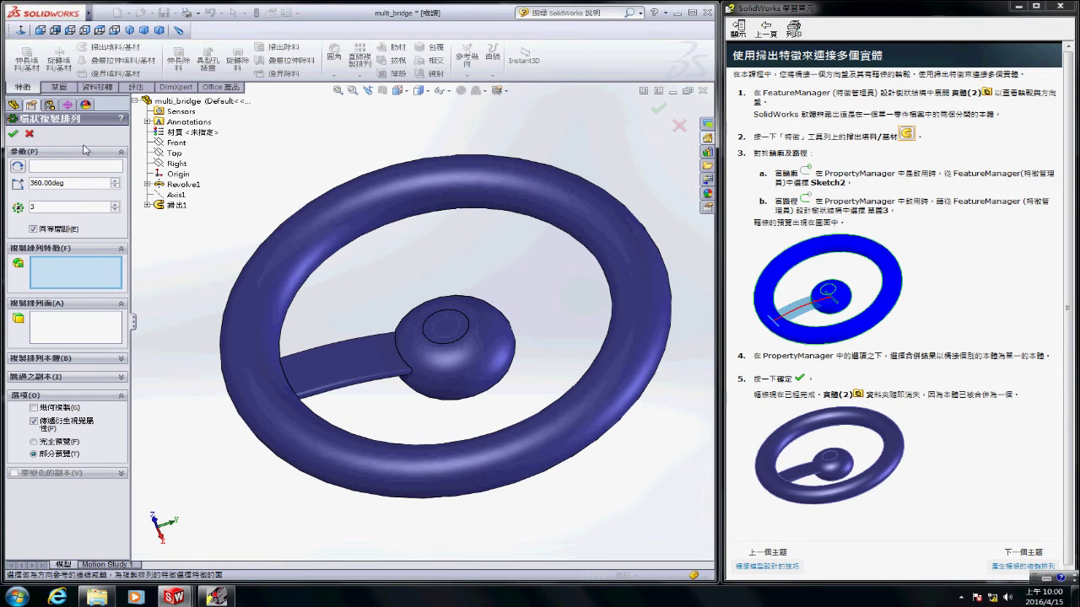
left_click(76, 167)
left_click(454, 351)
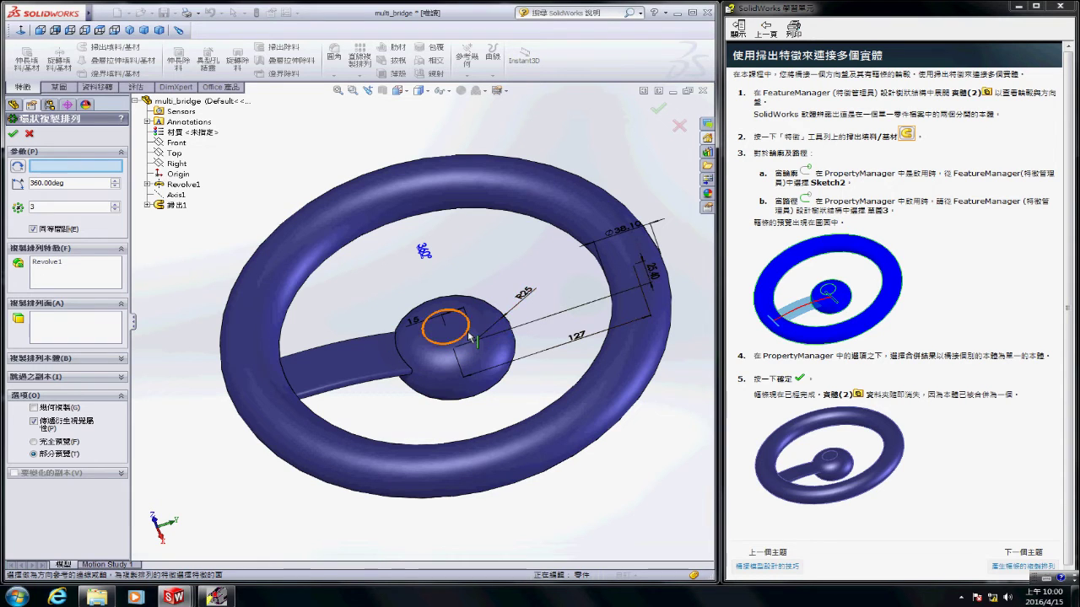
left_click(468, 336)
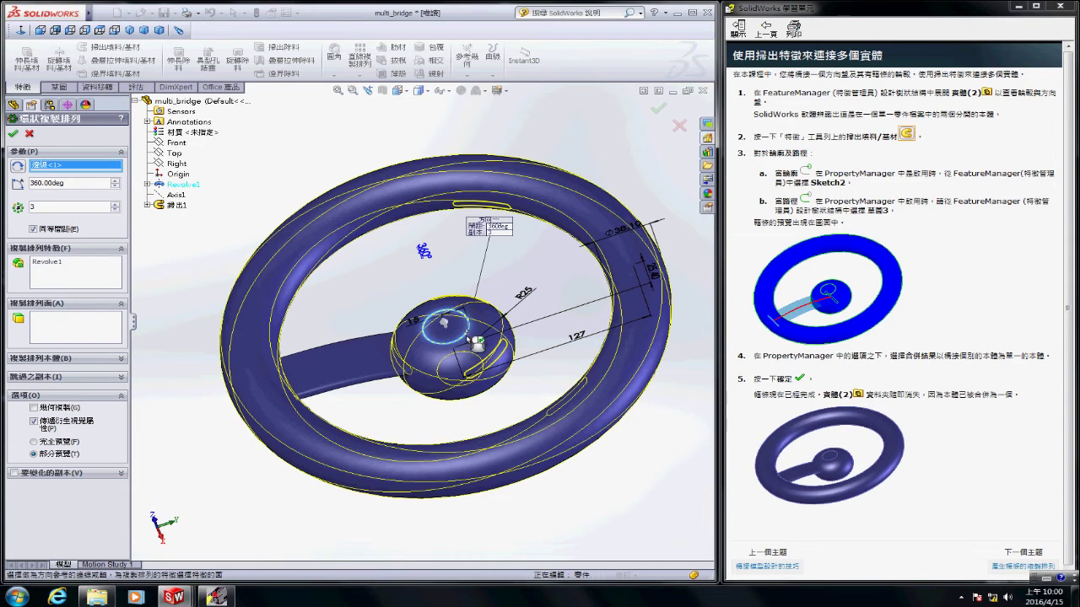
key("Escape")
left_click(360, 75)
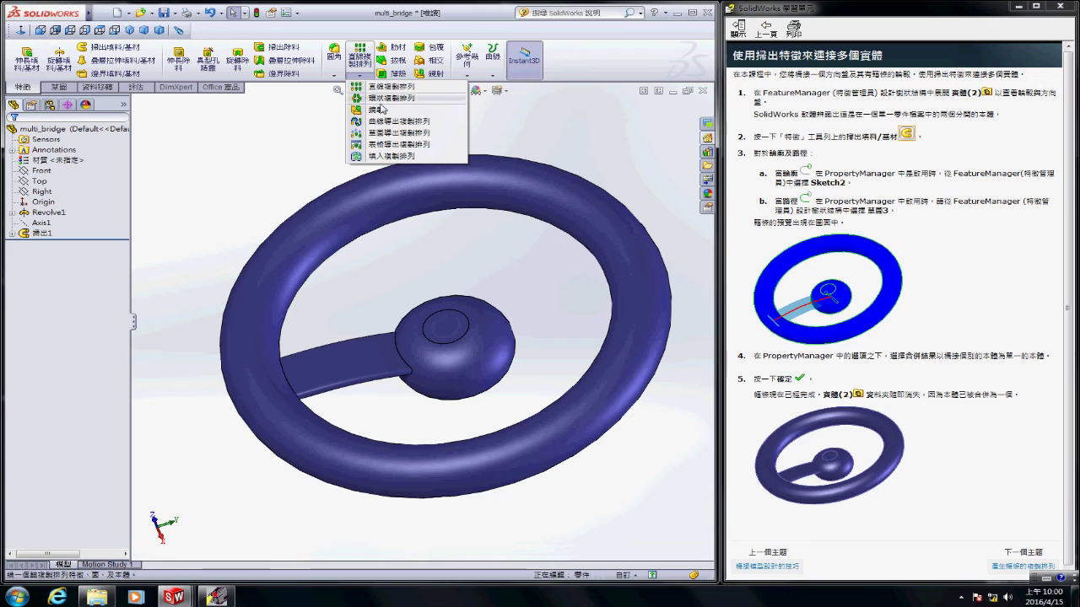
left_click(380, 100)
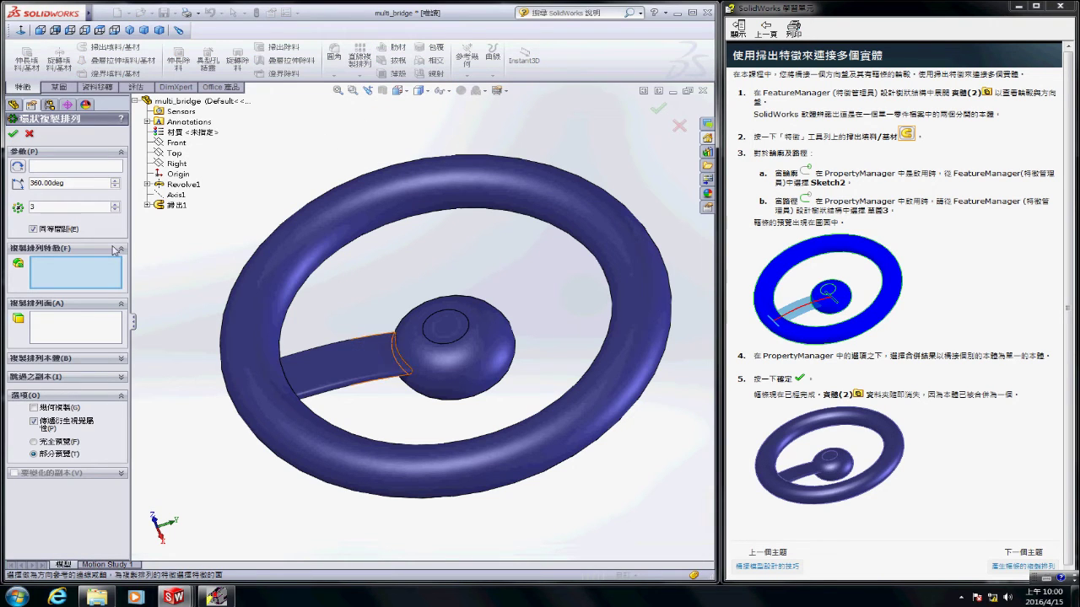
- Circular-pattern the 掃出1 spoke into 3 equally spaced instances about the hub's circular edge
left_click(385, 362)
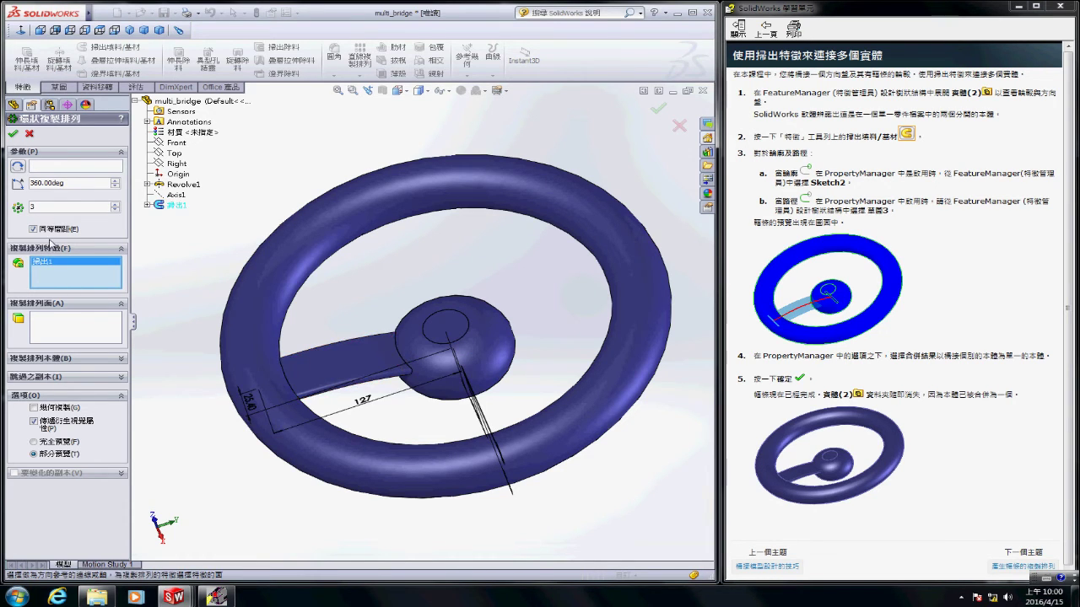
left_click(48, 169)
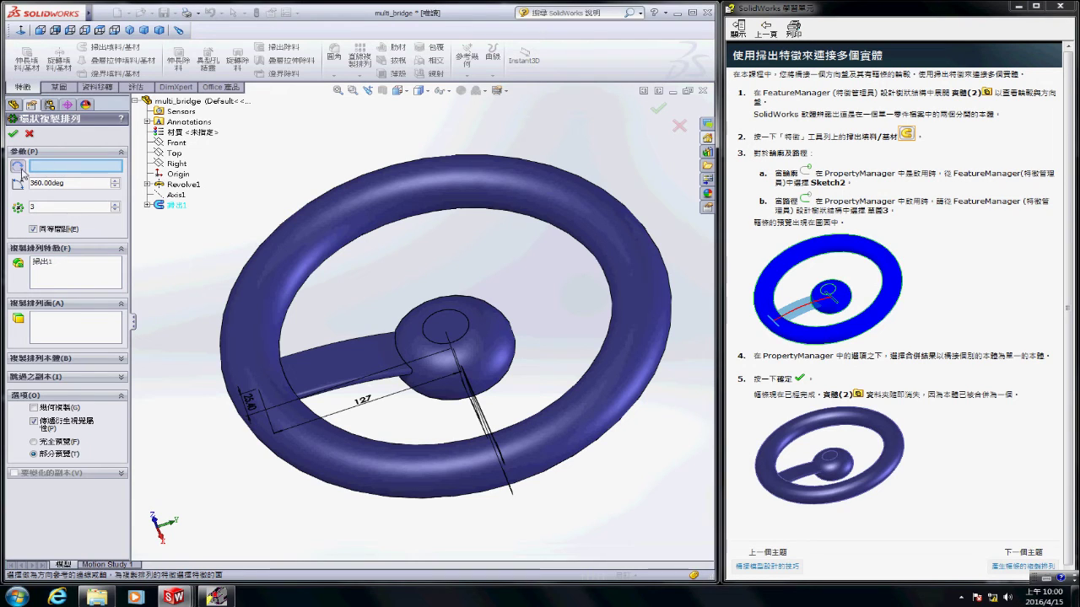
right_click(606, 325)
left_click(523, 281)
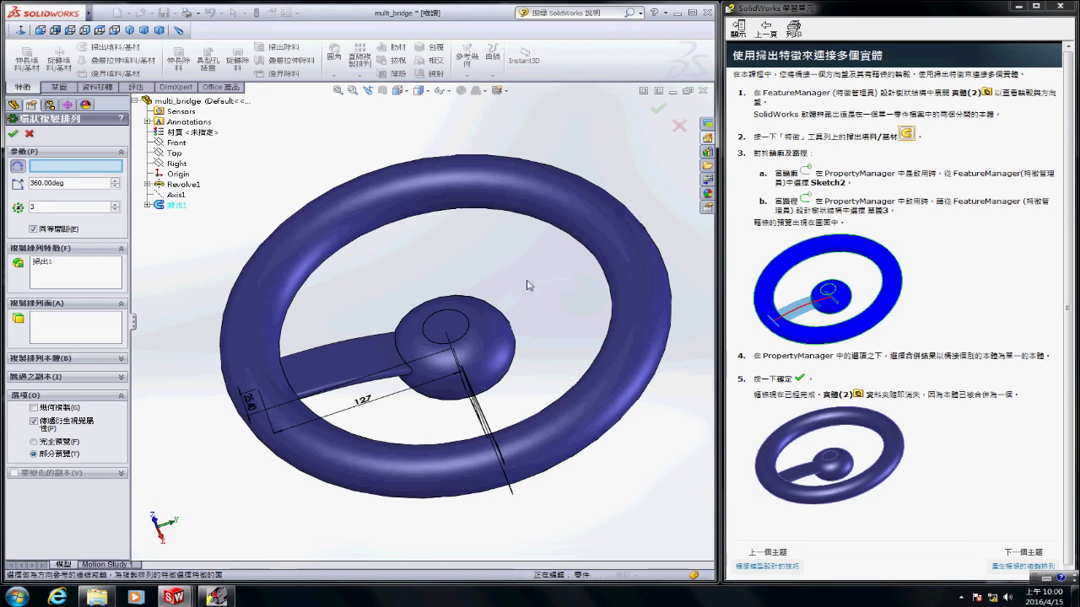
middle_click_drag(527, 285, 429, 293)
key("space")
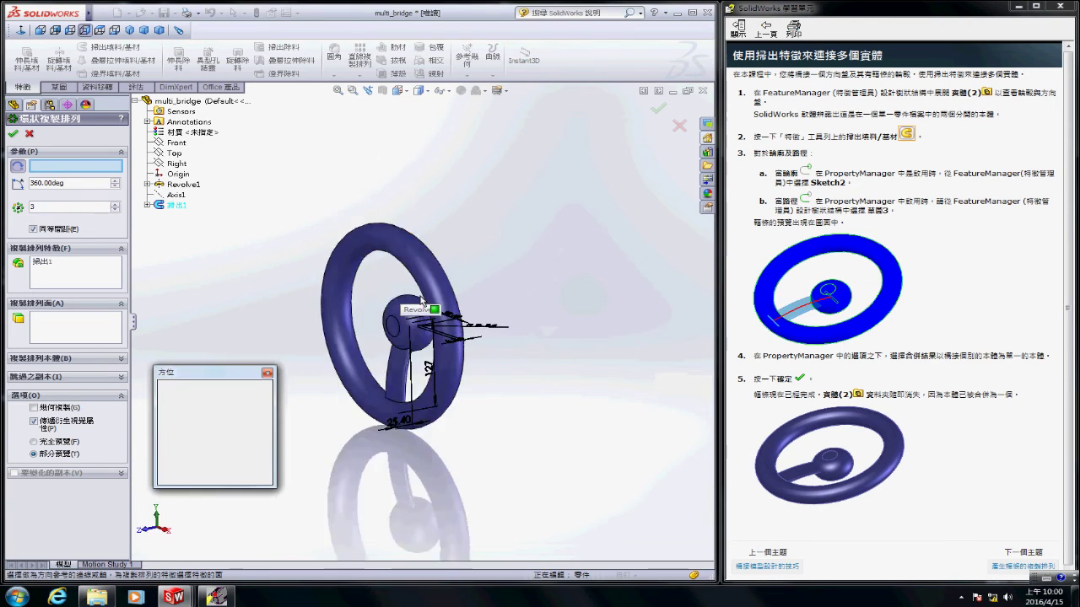
key("ctrl+7")
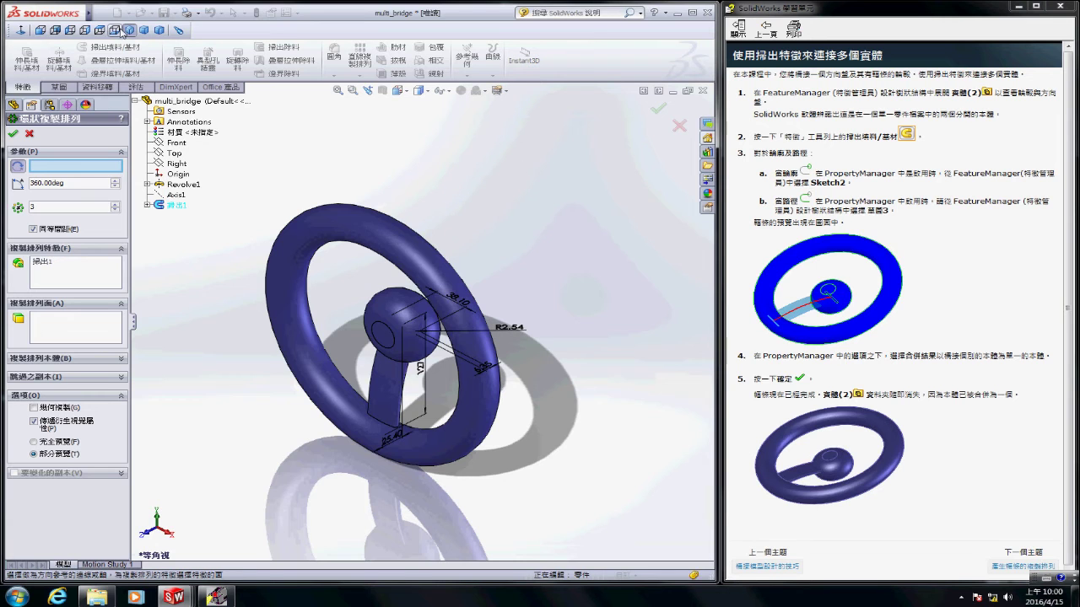
key("space")
left_click(375, 355)
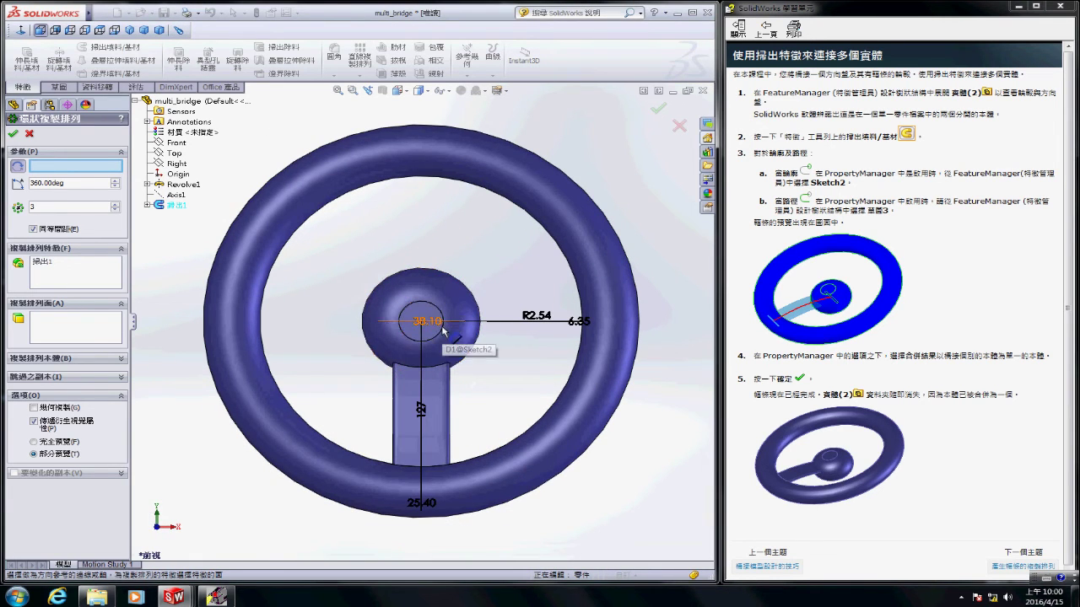
left_click(439, 331)
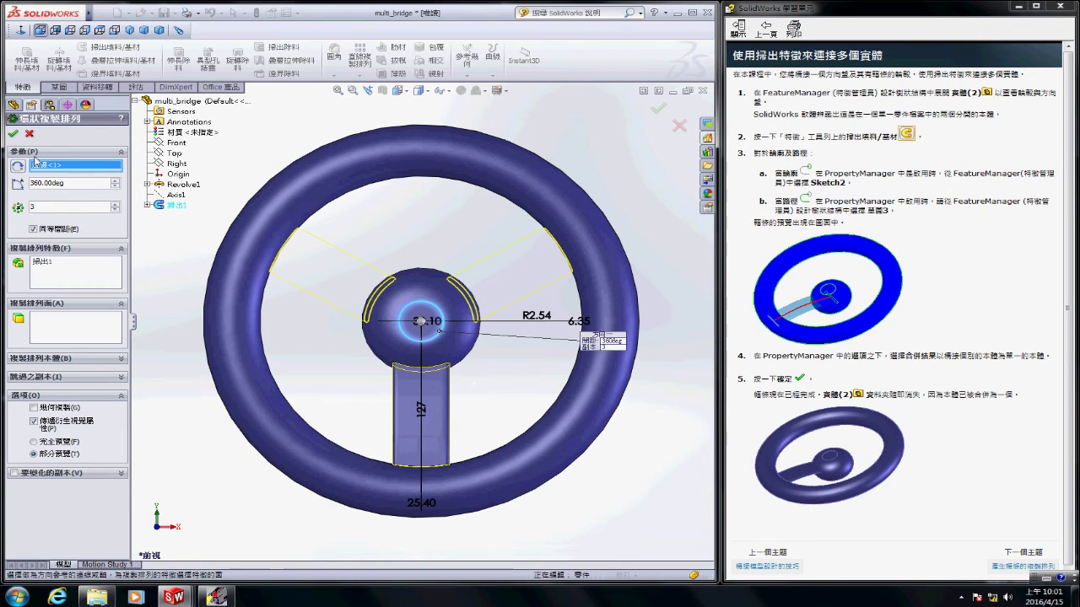
left_click(660, 111)
key("space")
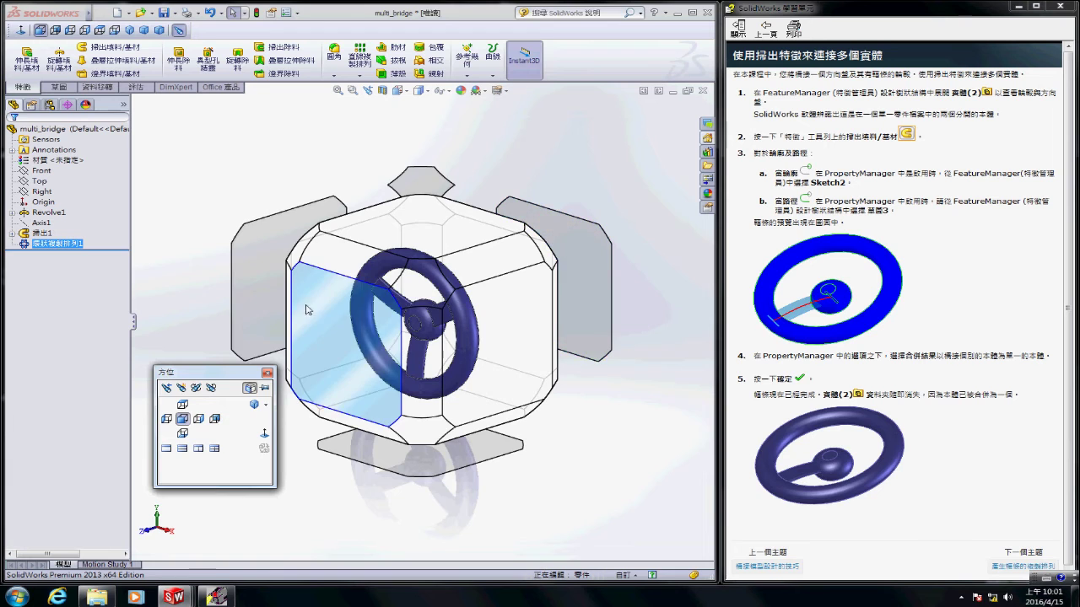
left_click(306, 256)
left_click(533, 344)
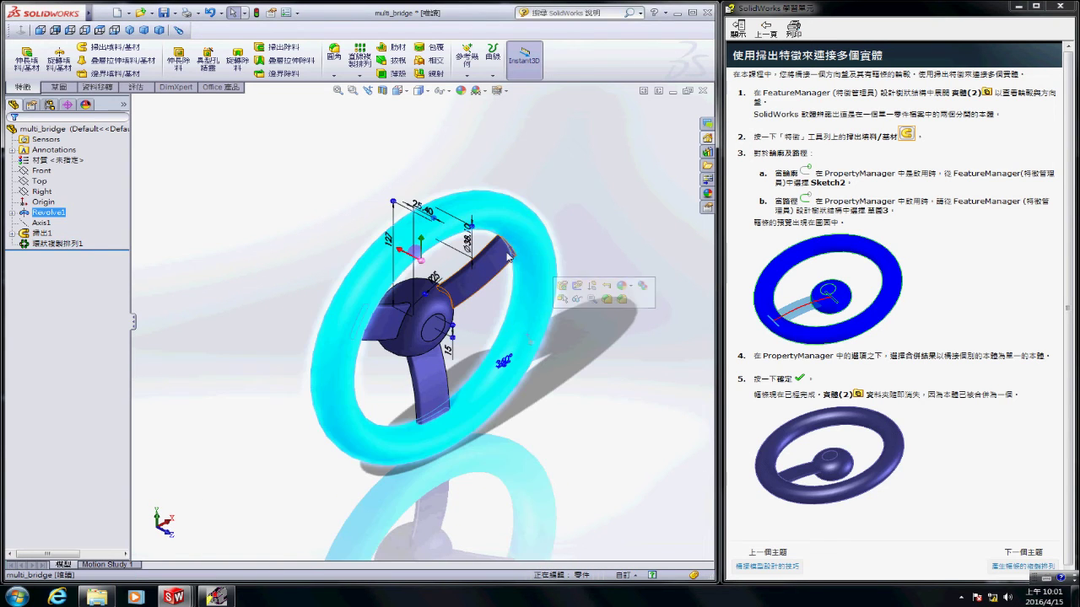
right_click(577, 413)
left_click(624, 317)
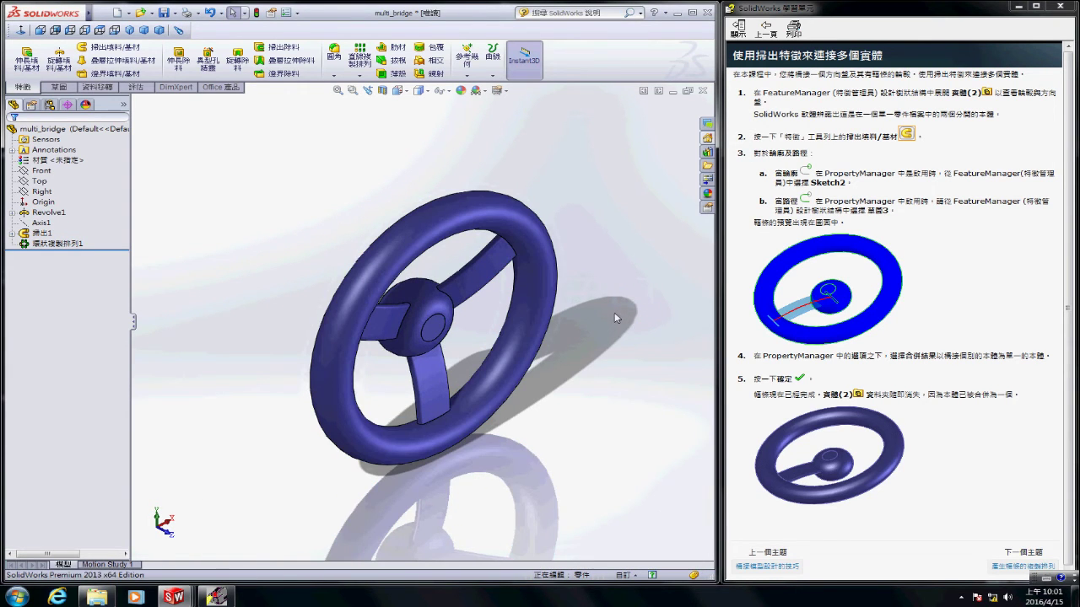
key("ctrl+3")
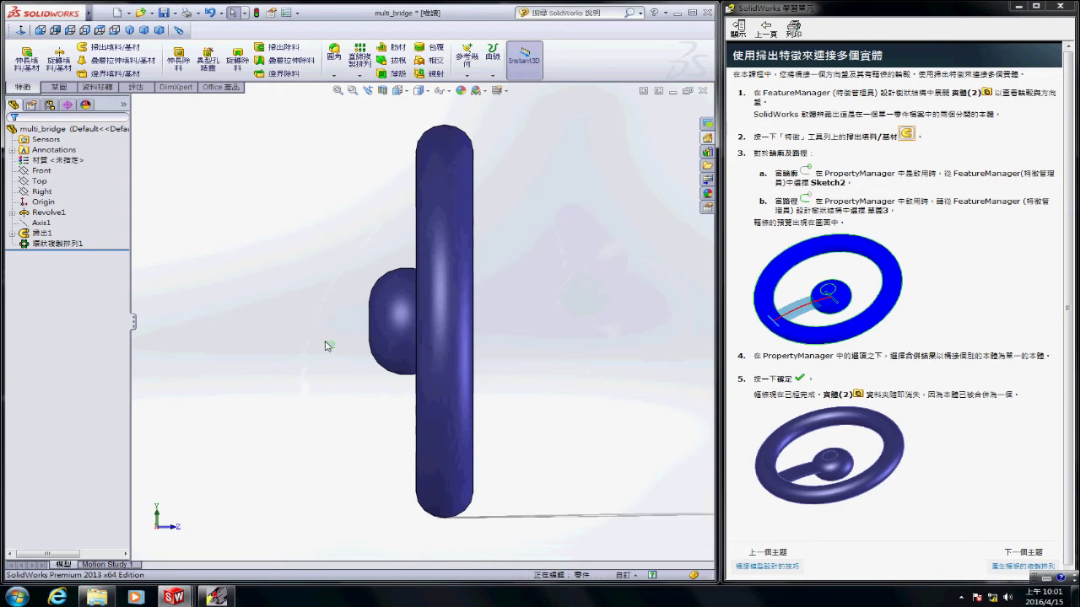
right_click(491, 296)
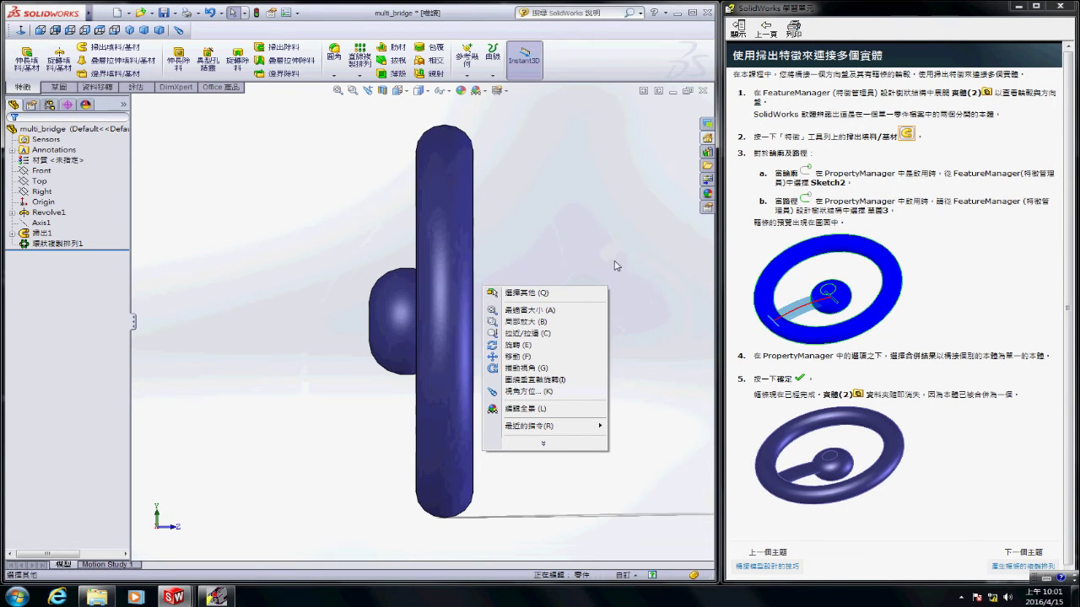
key("space")
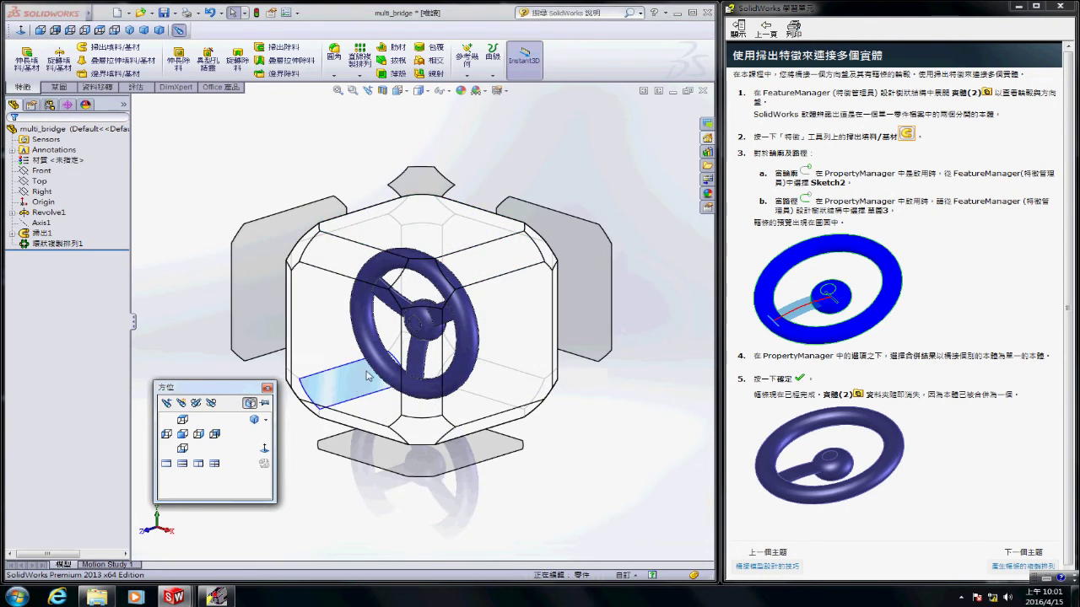
left_click(361, 381)
key("space")
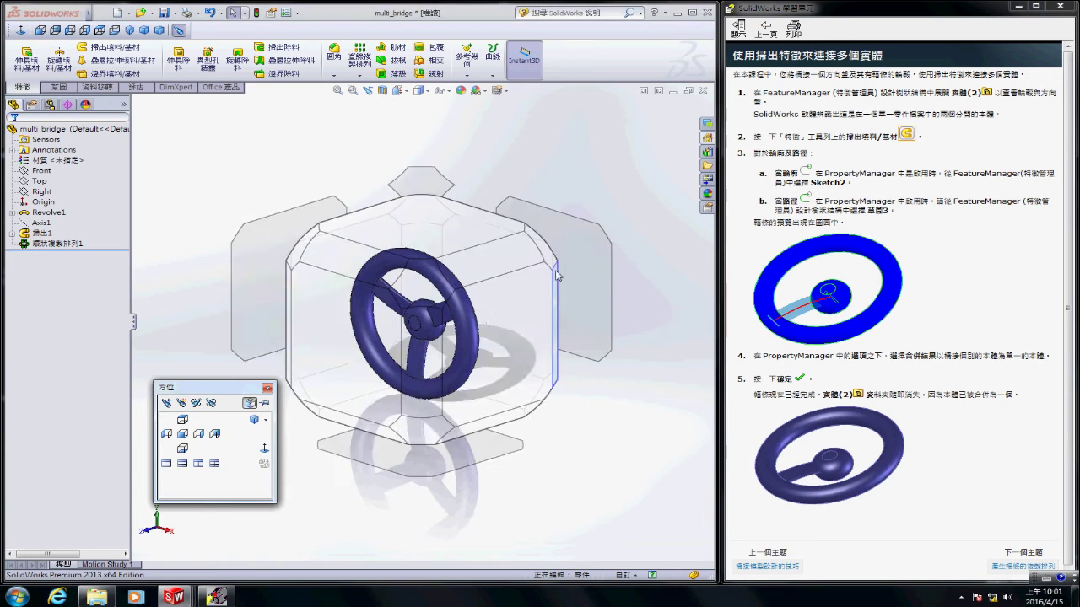
left_click(422, 432)
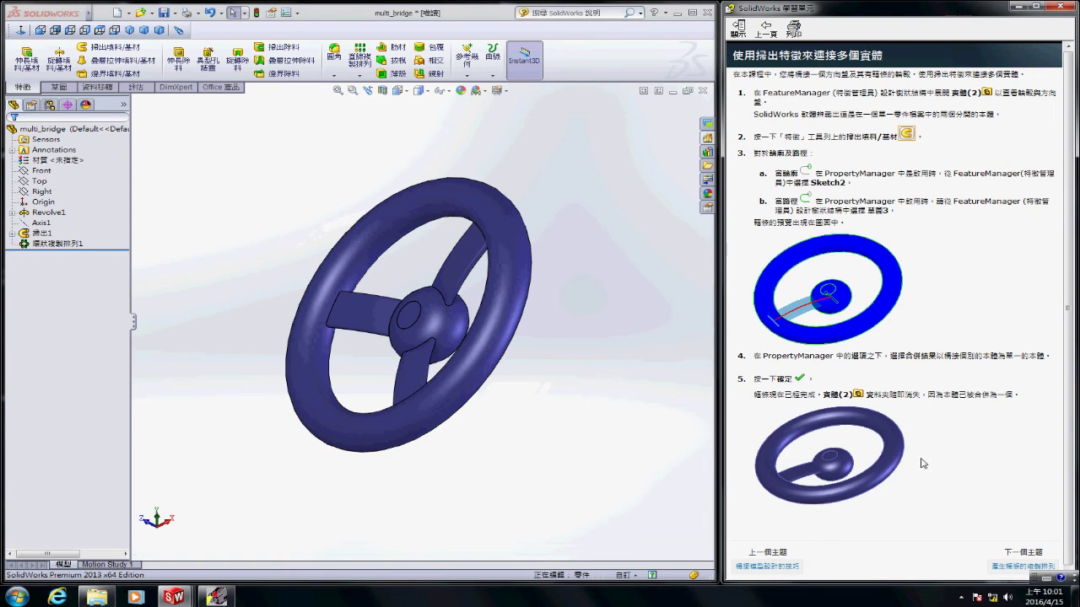
- Advance the tutorial to the local-operations topic and open multi_local.sldprt
left_click(1014, 568)
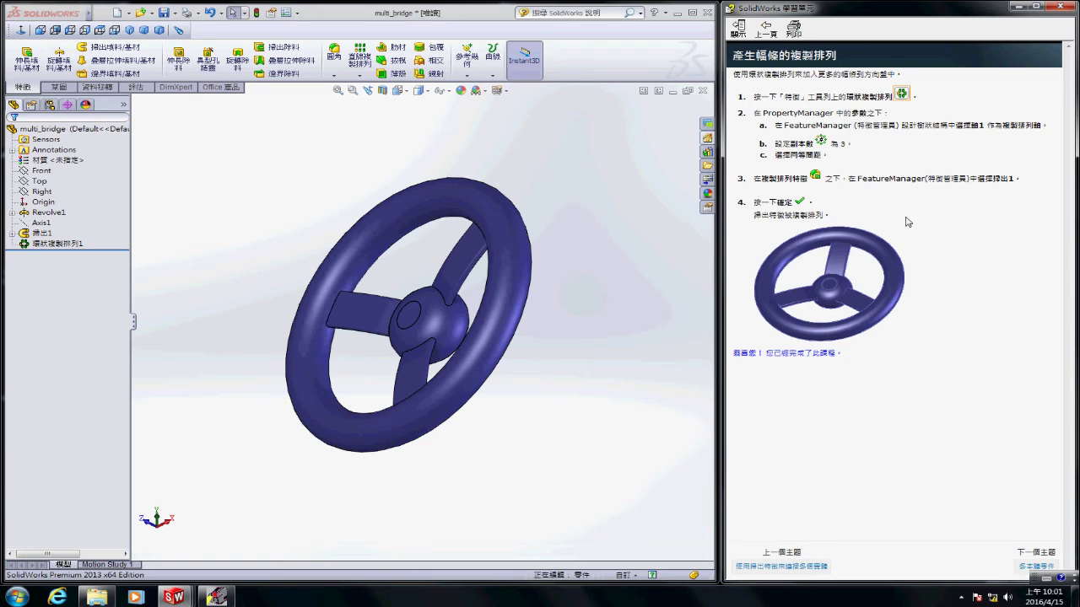
left_click(1025, 567)
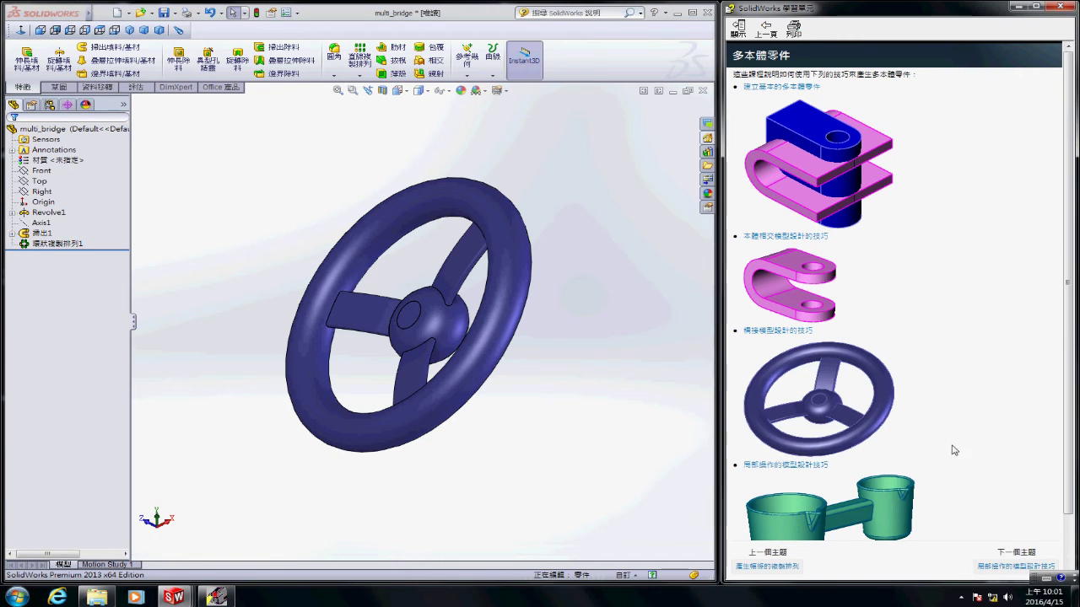
scroll(953, 451, "down", 1)
left_click(807, 404)
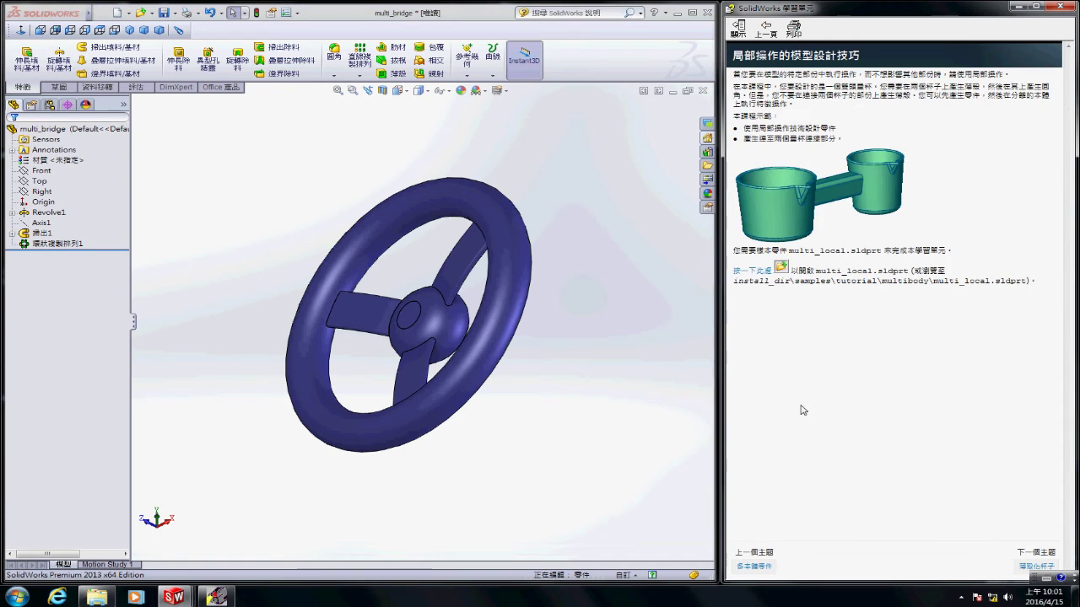
left_click(778, 269)
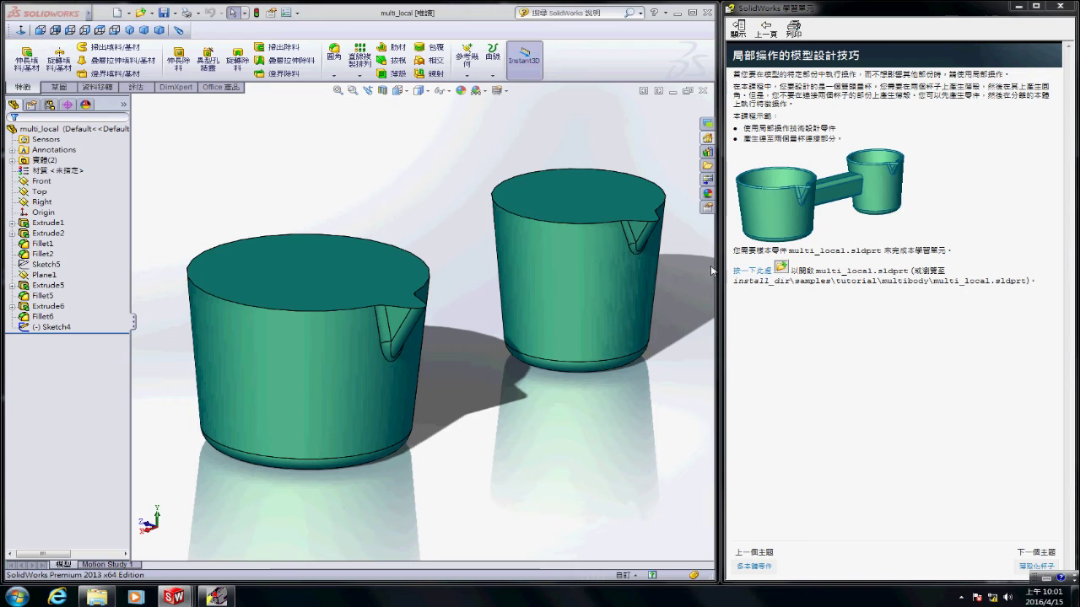
- Shell the smaller cup with 2 mm walls, removing its top face
left_click(1027, 566)
left_click(397, 73)
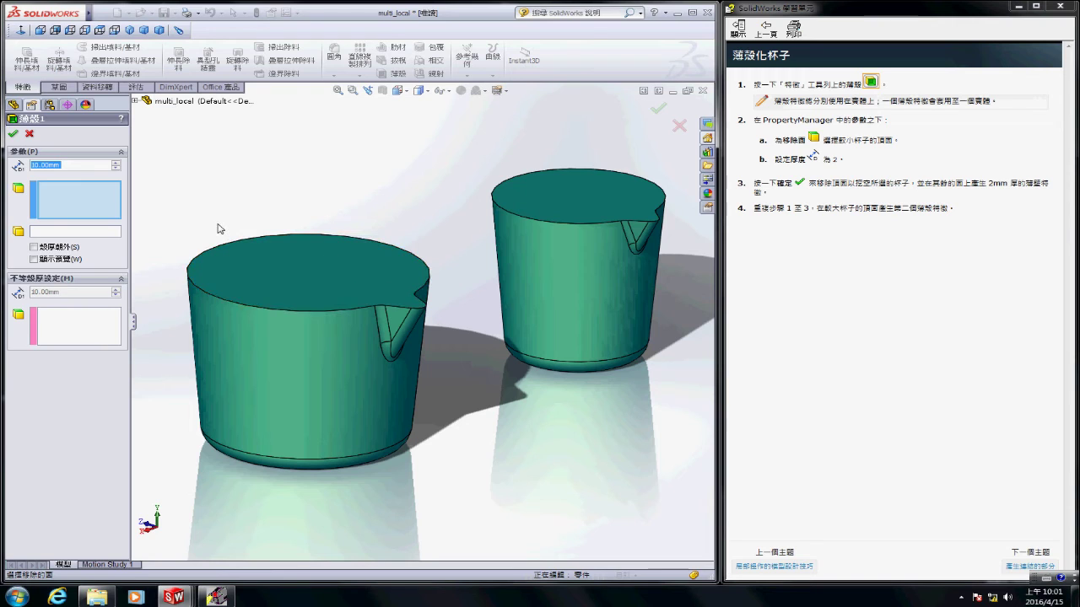
type("2")
key("Return")
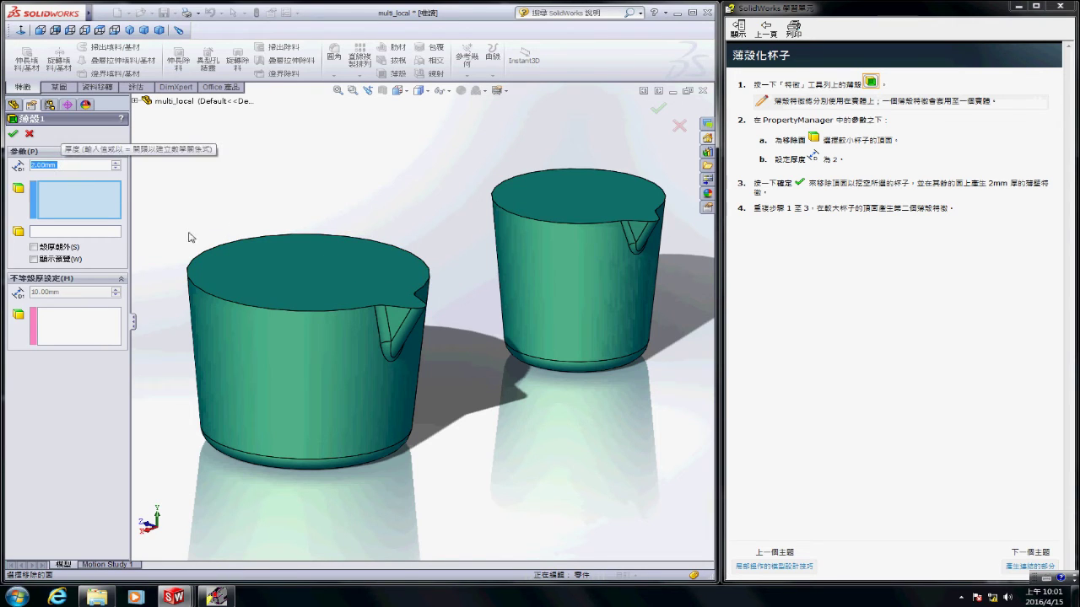
left_click(316, 284)
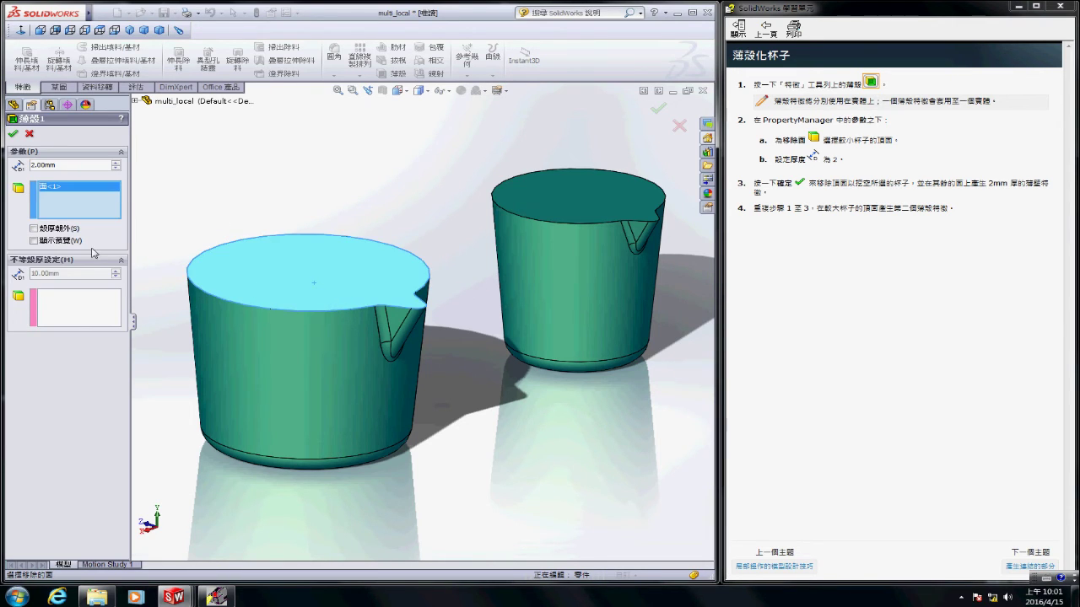
left_click(65, 241)
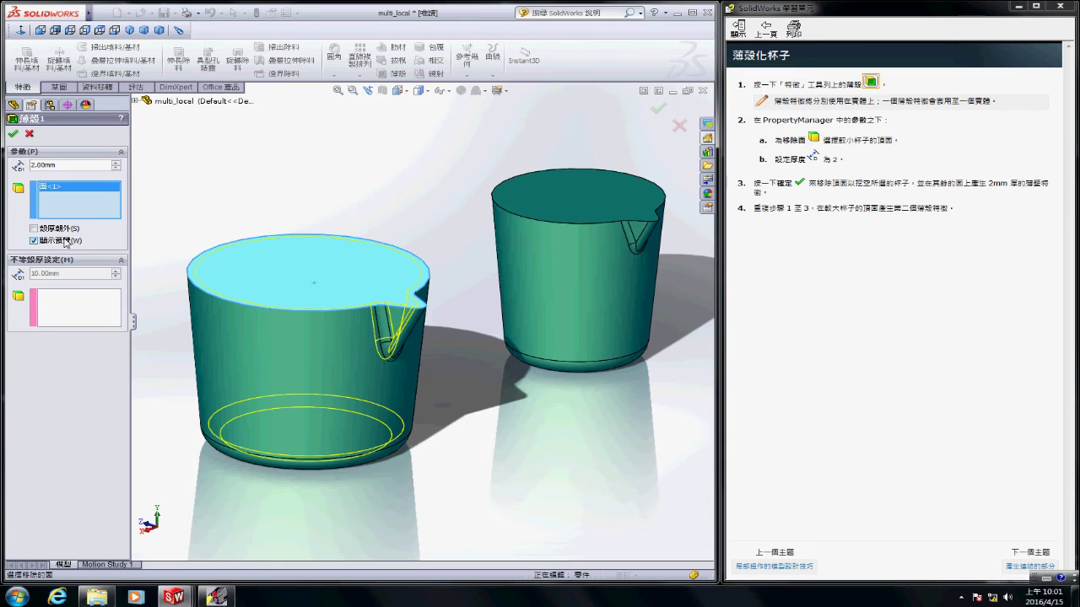
left_click(658, 110)
- Shell the larger cup the same way, opening its top face
left_click(398, 73)
left_click(582, 198)
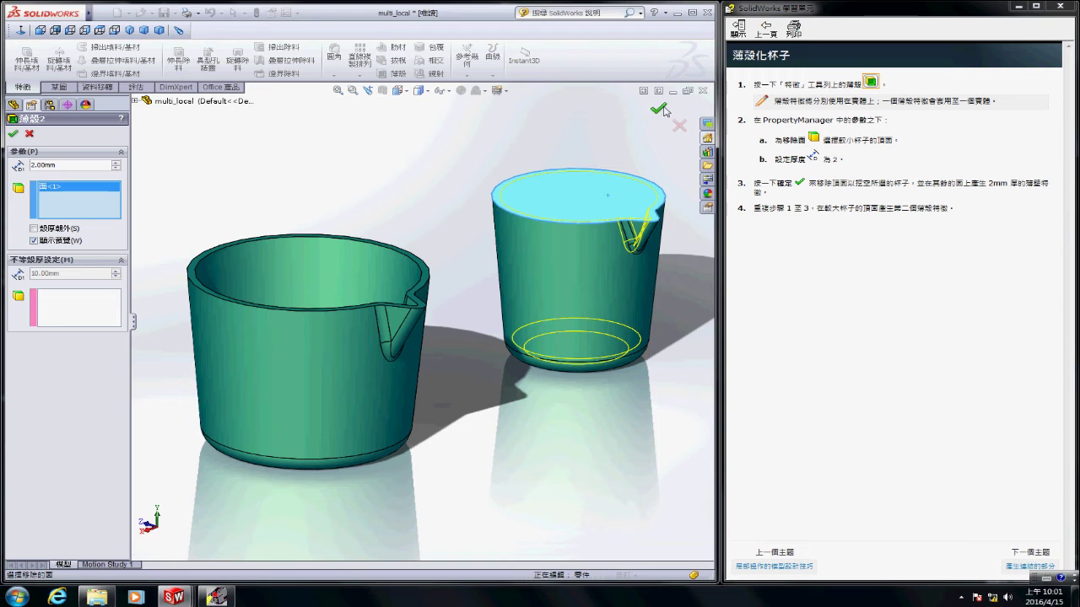
left_click(658, 108)
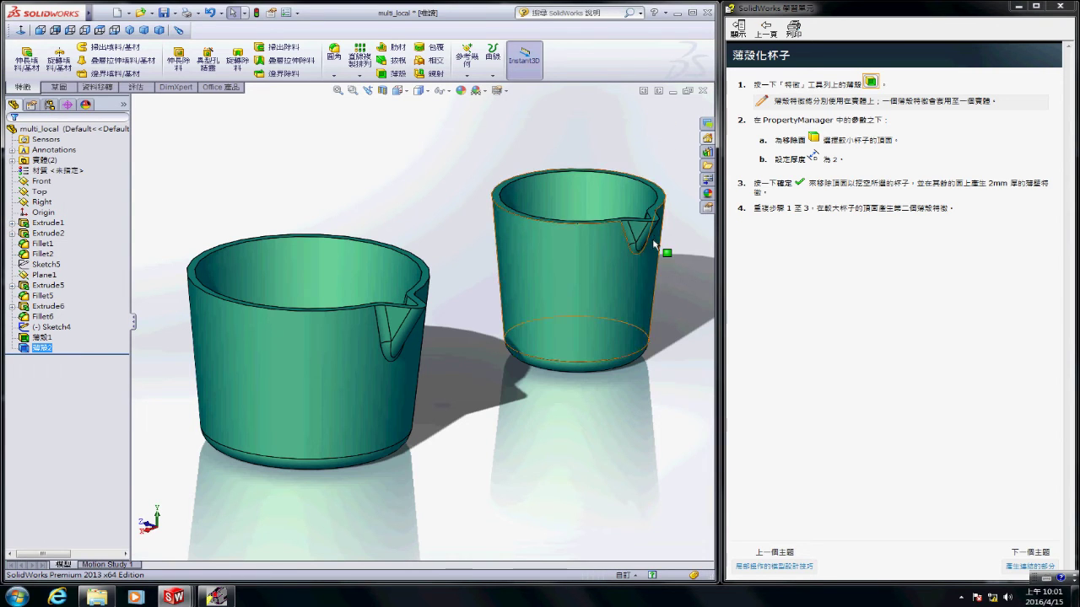
left_click(1013, 569)
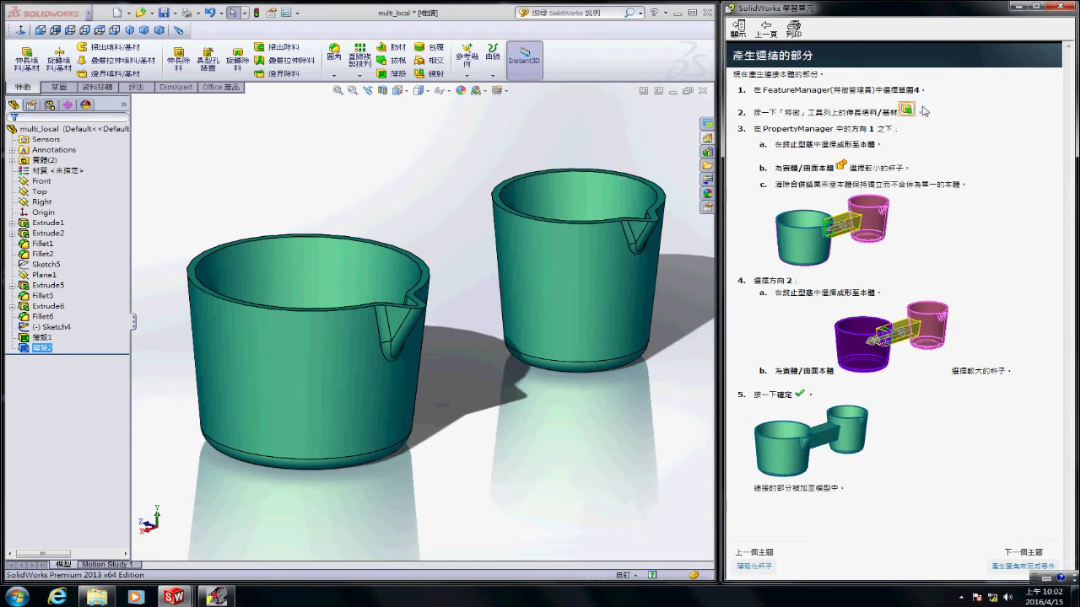
- Extrude Sketch4 as the connecting bar, ending Up To Body at one cup
left_click(27, 57)
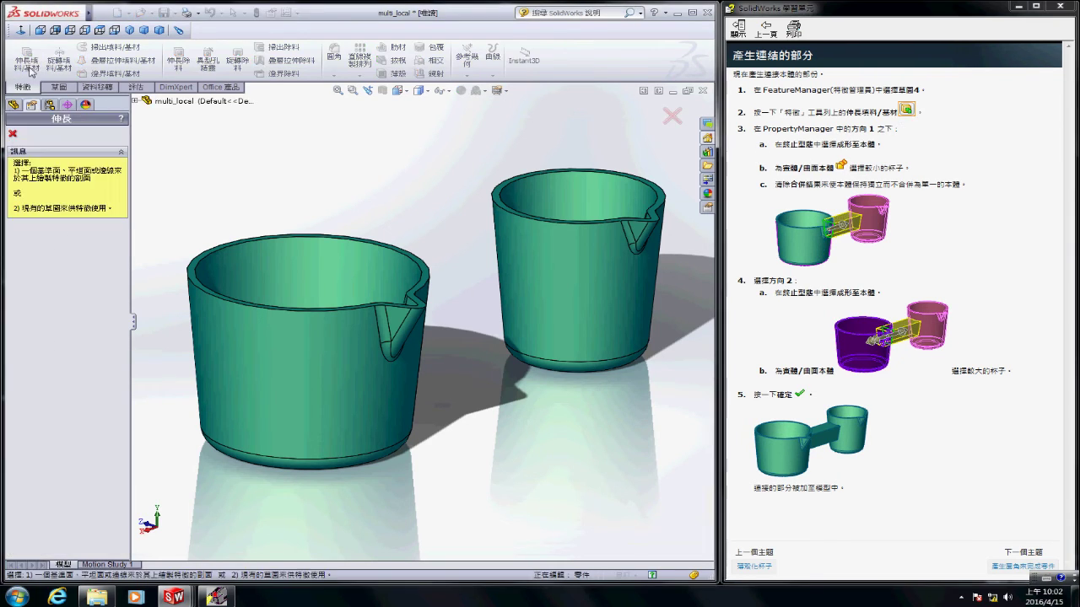
left_click(11, 134)
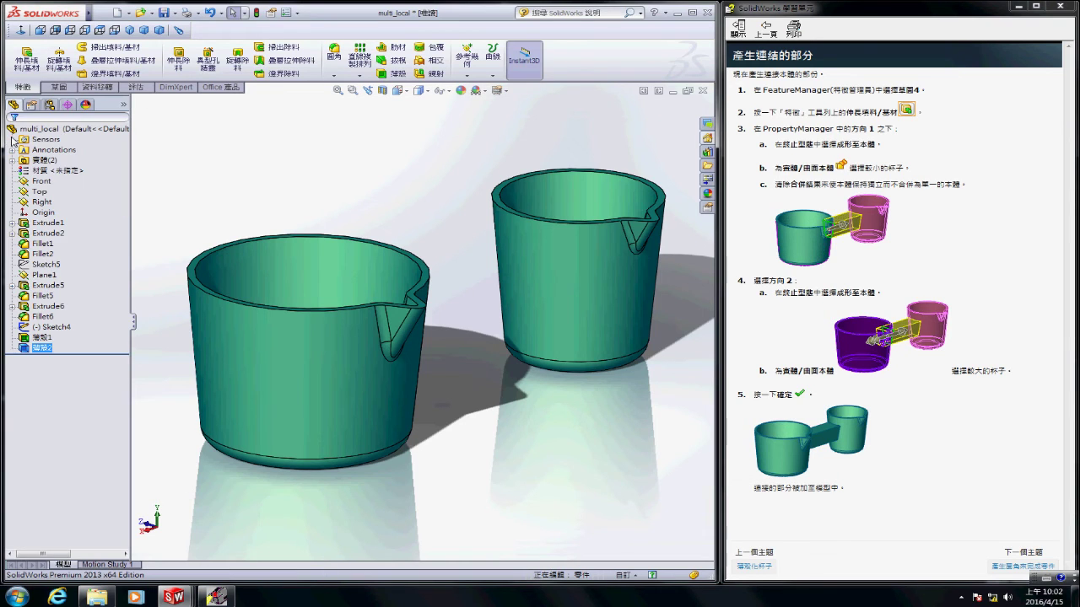
left_click(49, 328)
left_click(33, 71)
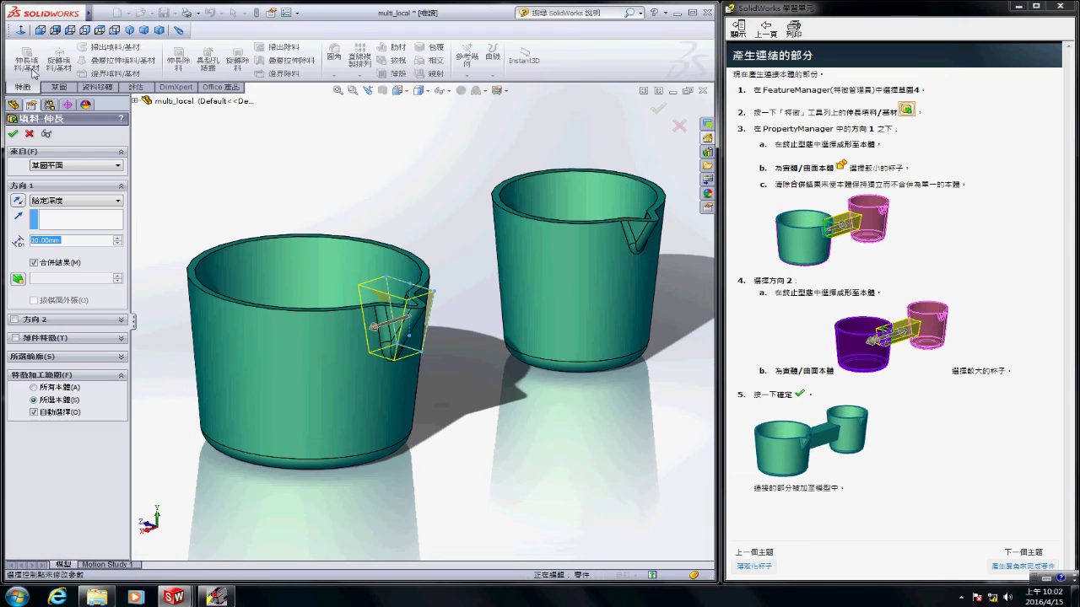
left_click(76, 200)
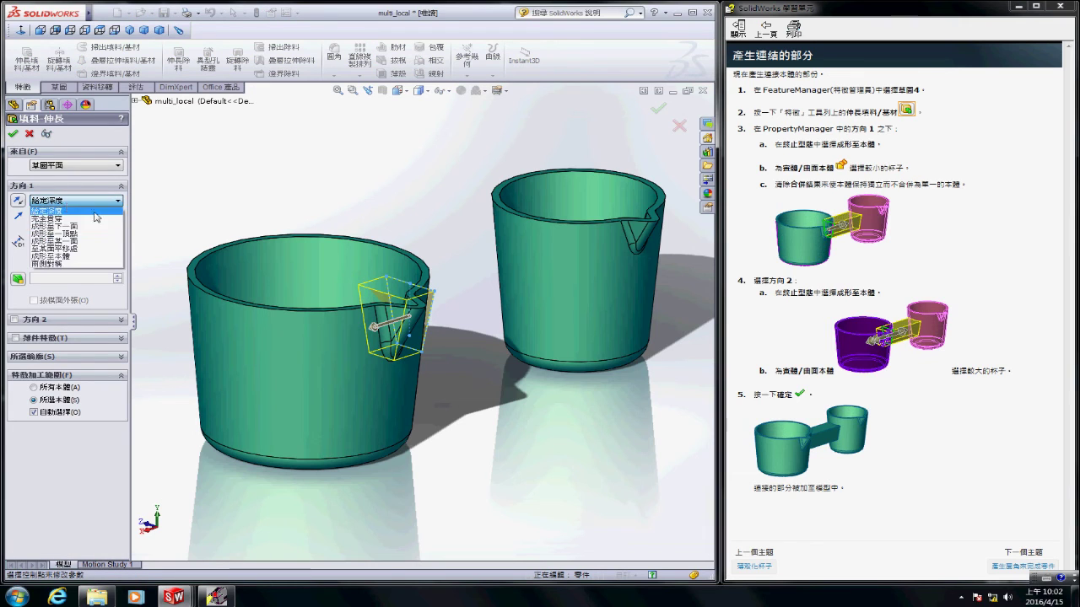
left_click(110, 255)
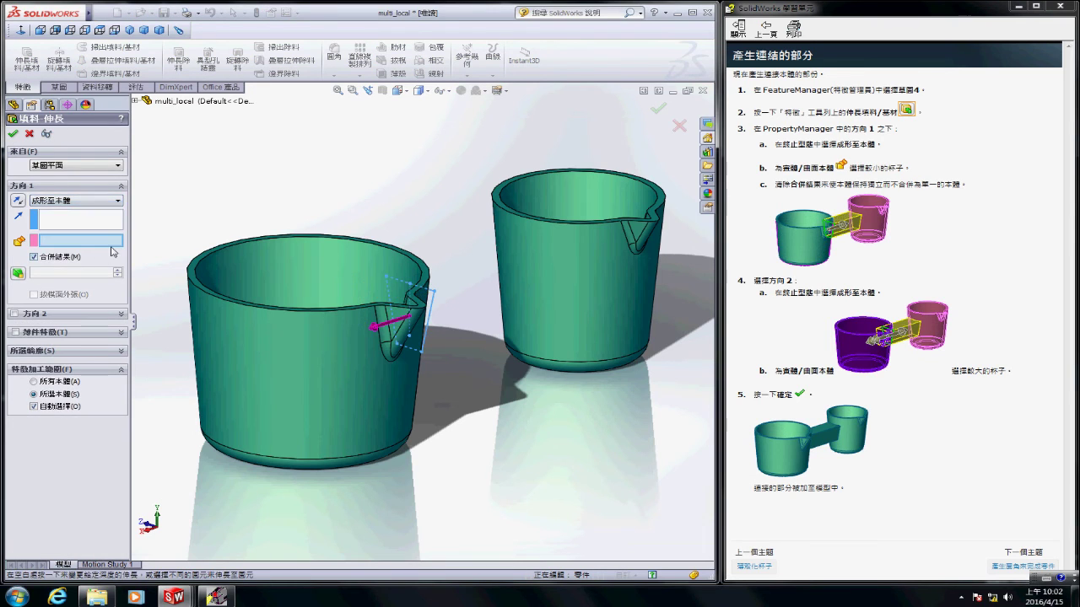
left_click(37, 205)
left_click(72, 266)
left_click(595, 260)
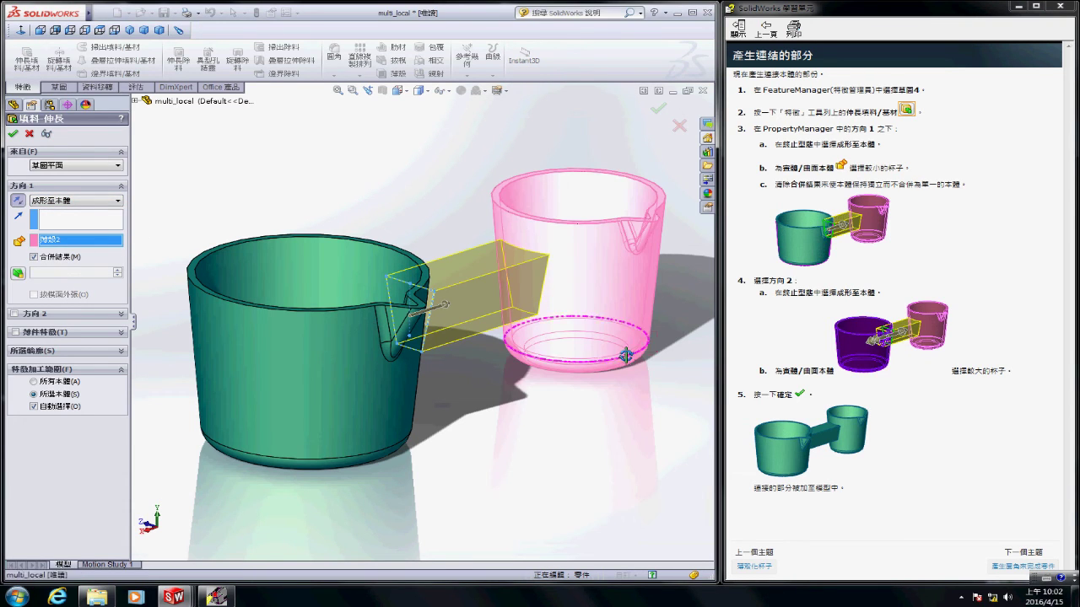
- Add Direction 2 extruding Up To Body to the larger cup and finish the bar
key("space")
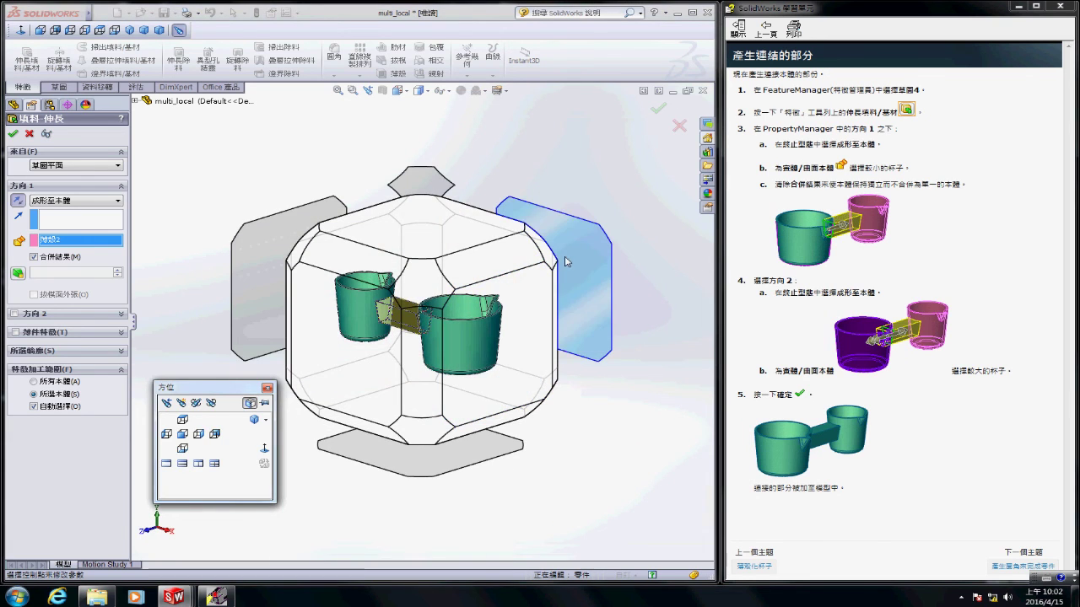
left_click(584, 287)
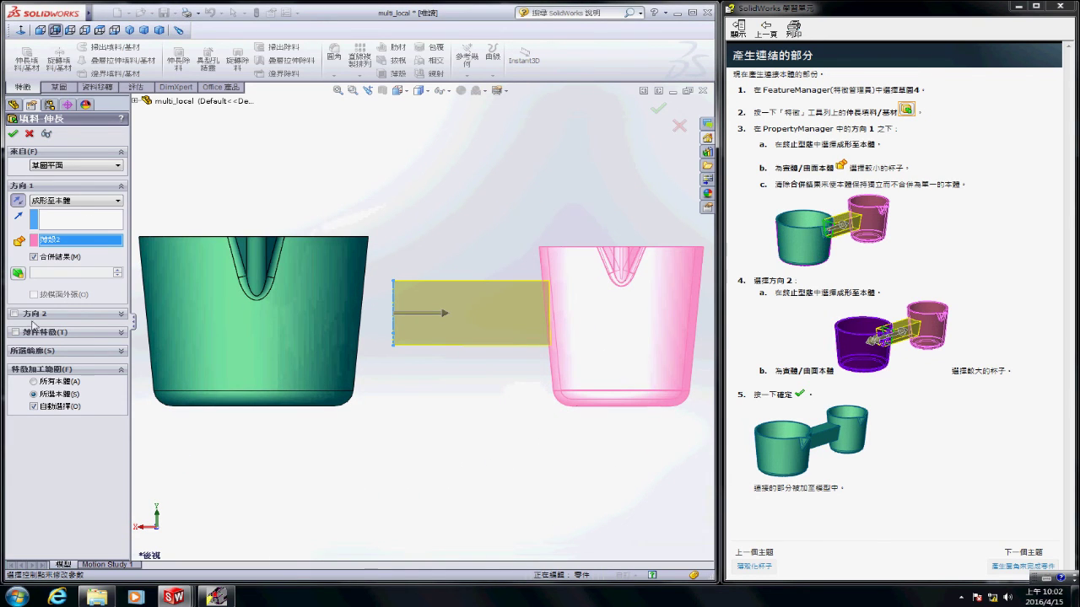
left_click(16, 314)
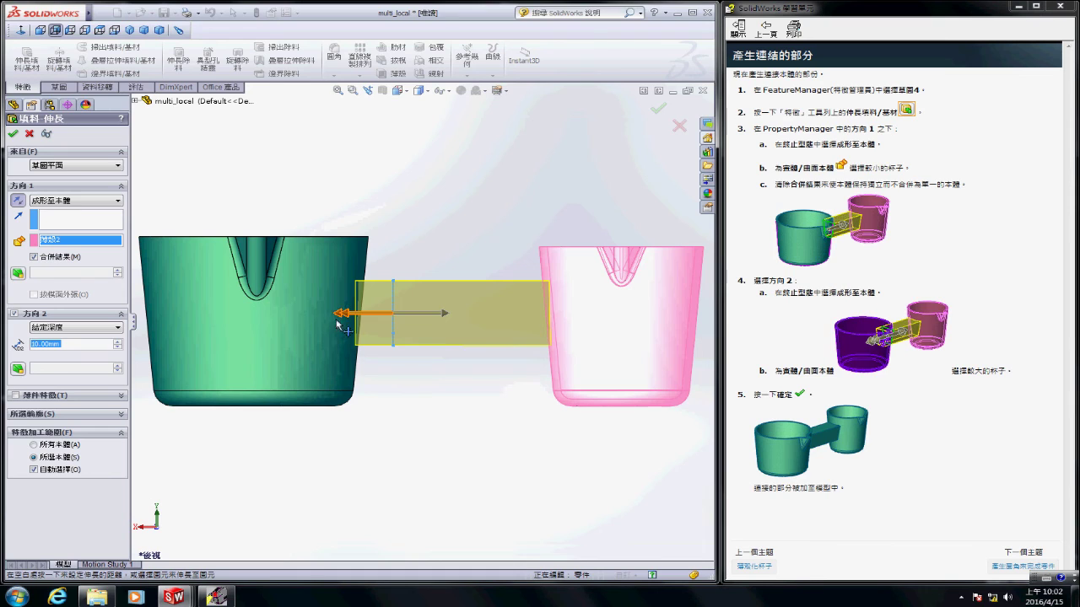
left_click(76, 327)
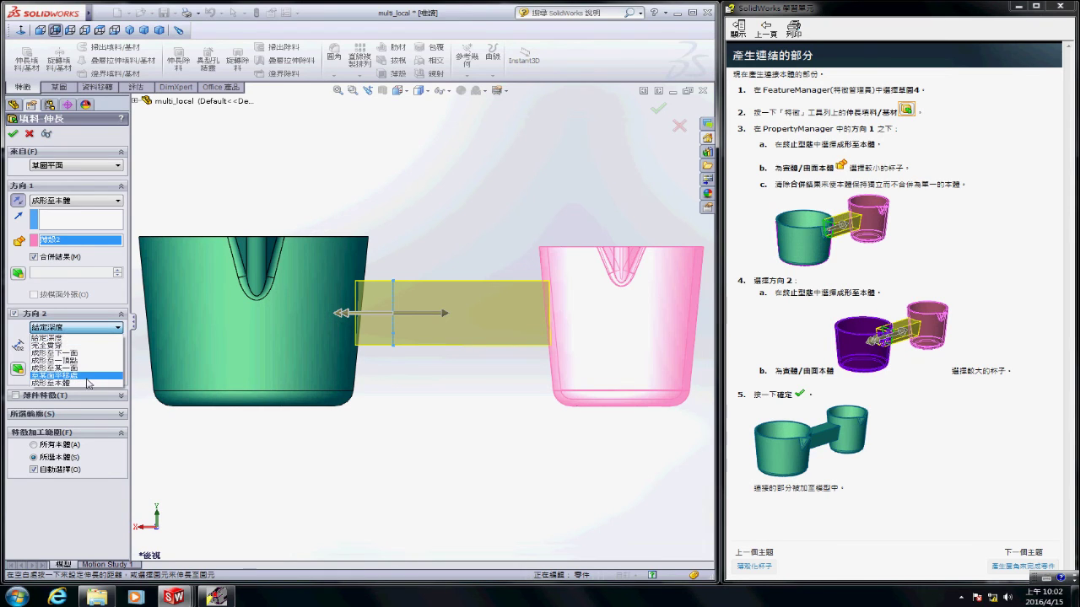
left_click(89, 384)
left_click(269, 344)
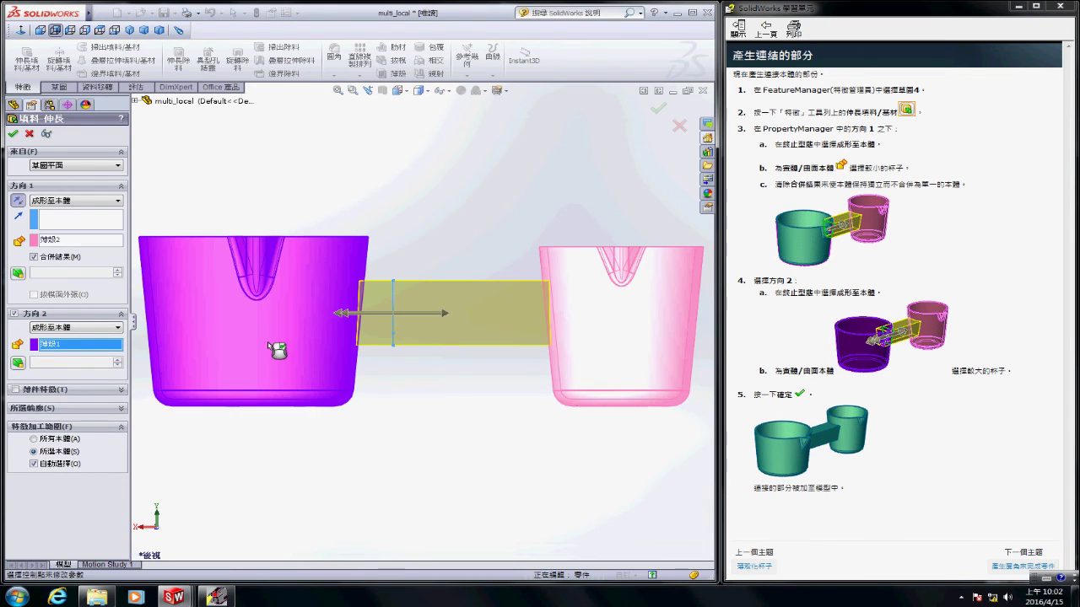
left_click(659, 110)
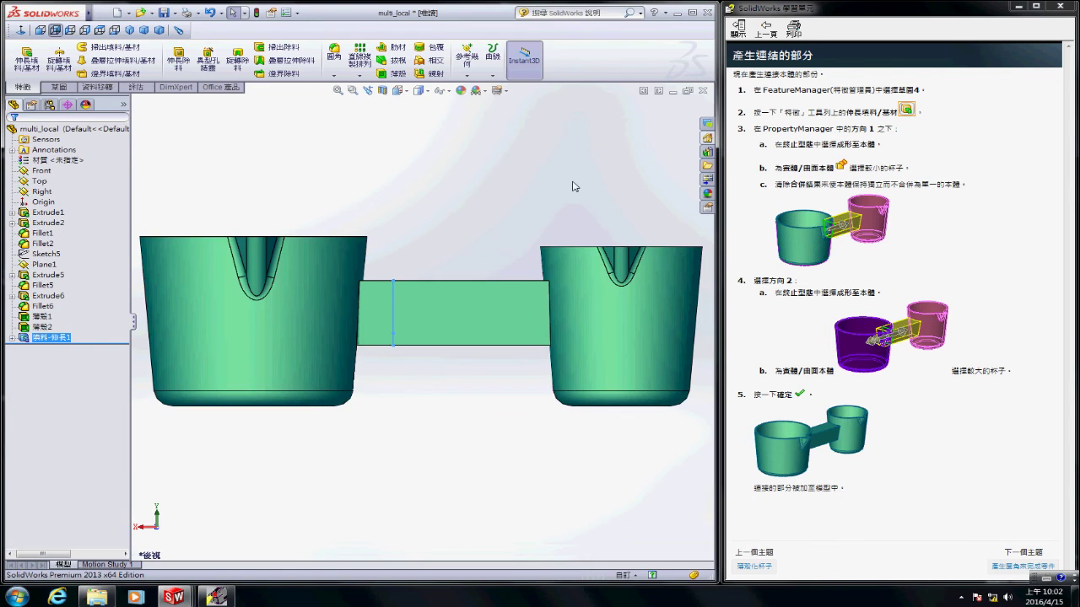
left_click(550, 170)
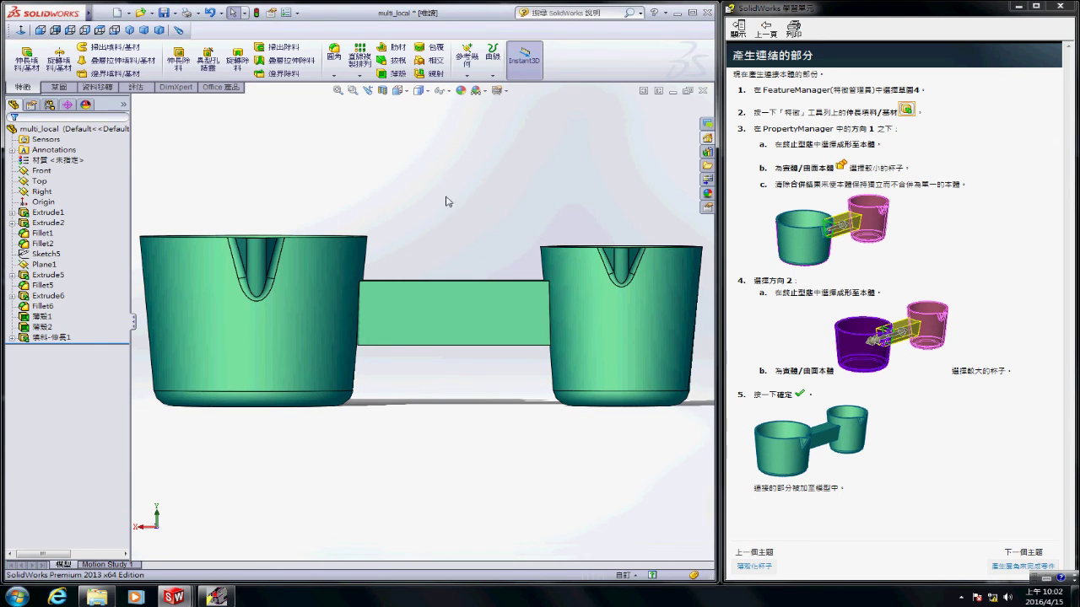
- Orbit the joined cups and bar, then settle on an isometric view
right_click(449, 202)
left_click(433, 152)
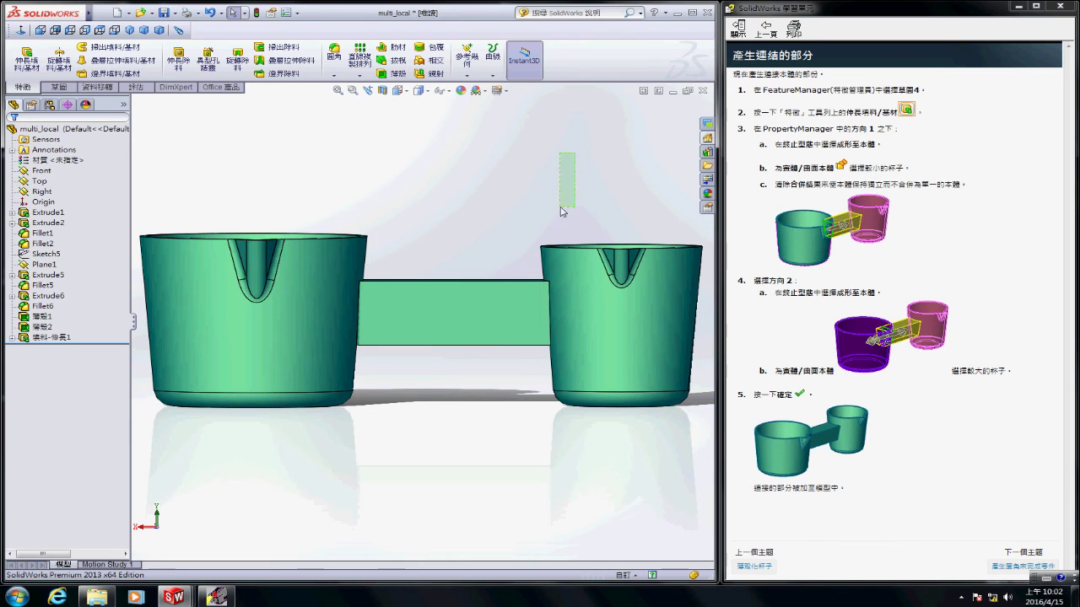
right_click(394, 194)
middle_click_drag(338, 169, 349, 193)
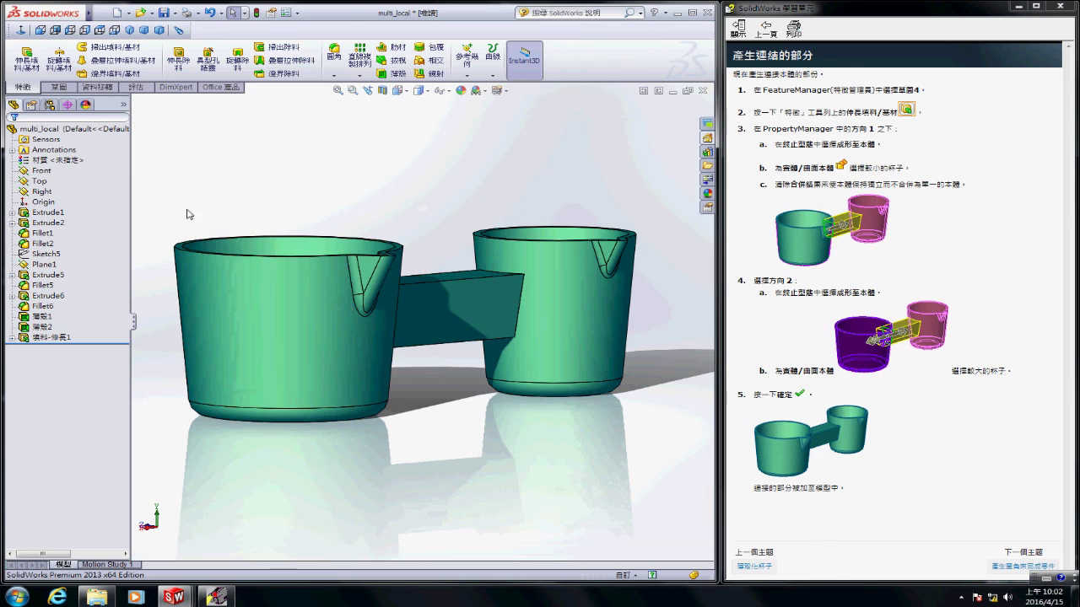
mouse_move(441, 169)
middle_mouse_down()
mouse_move(349, 187)
mouse_move(390, 172)
middle_mouse_up()
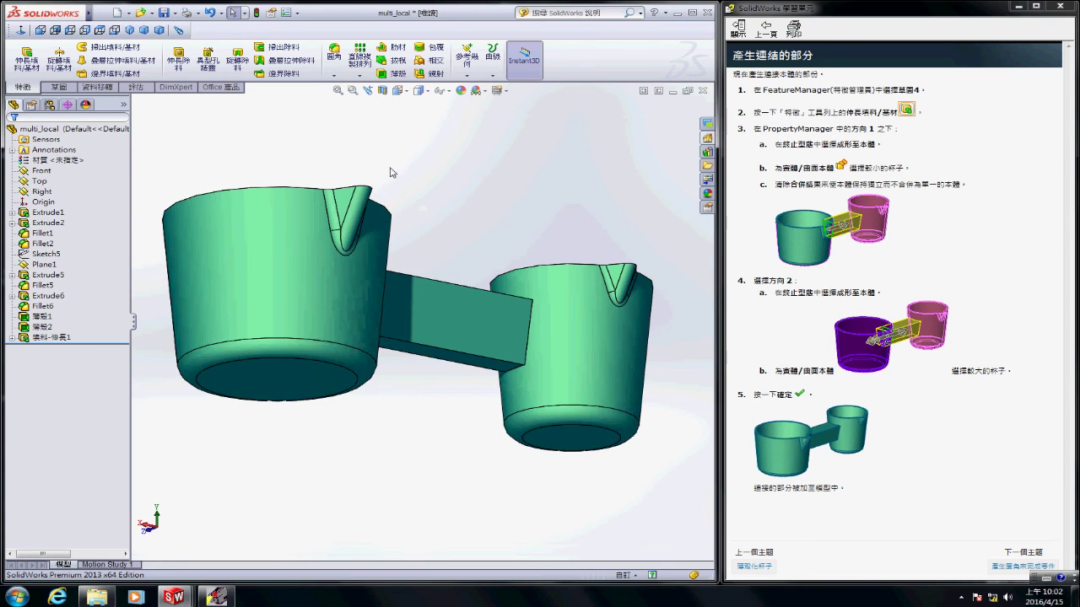
key("space")
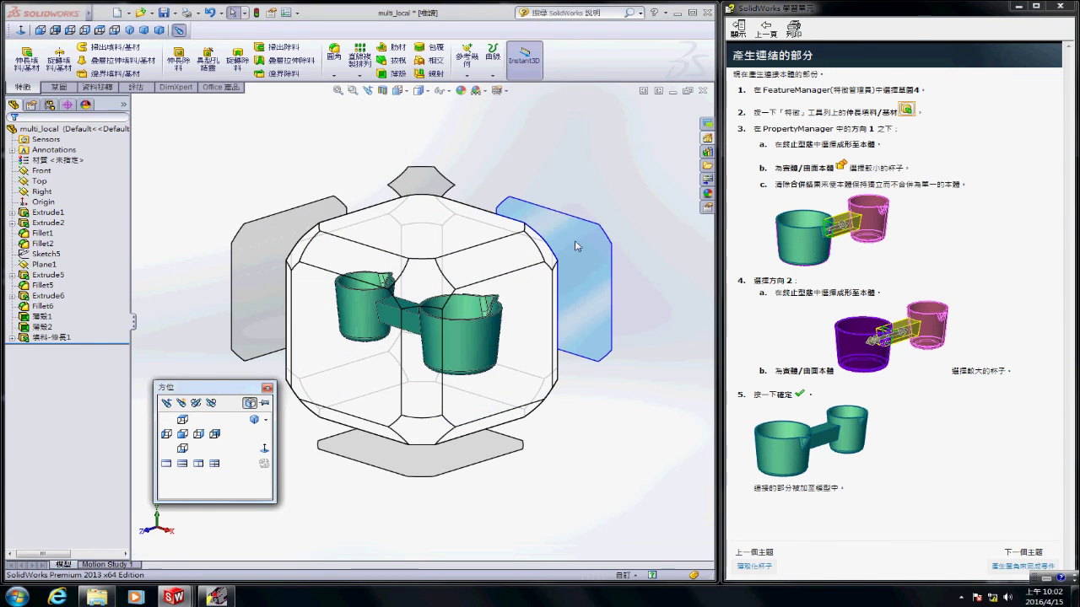
left_click(423, 182)
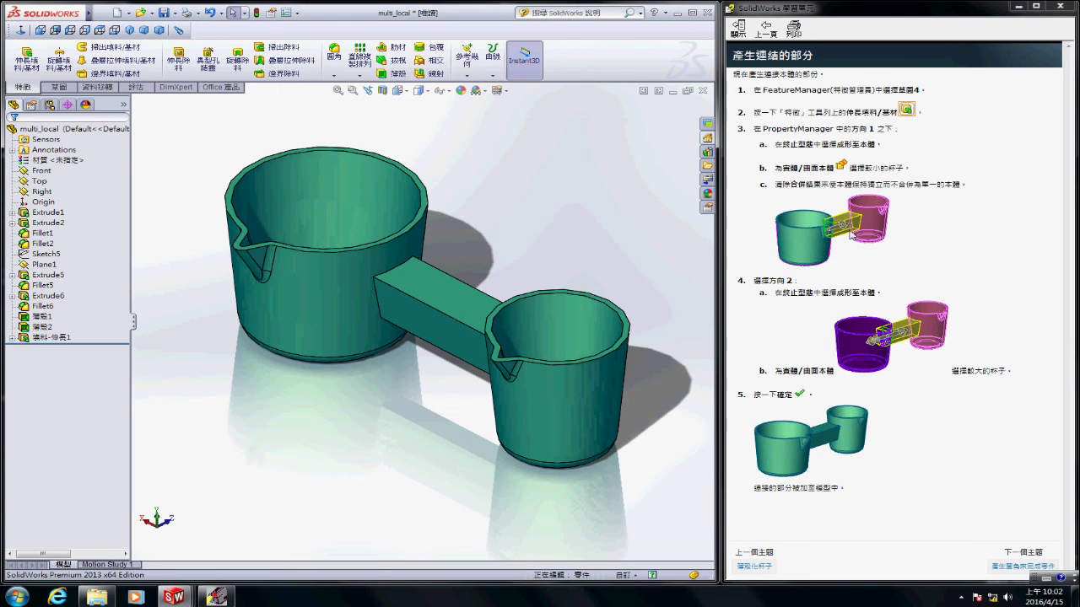
- Fillet the connecting bar's four long edges with a 3 mm radius
left_click(1013, 567)
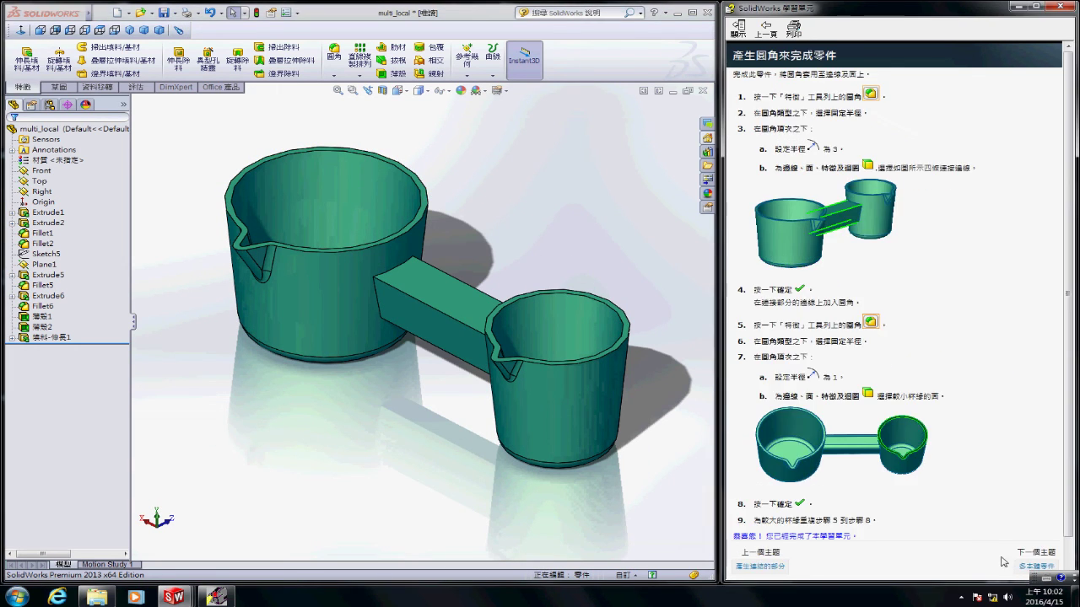
left_click(337, 53)
type("3.00mm")
key("Return")
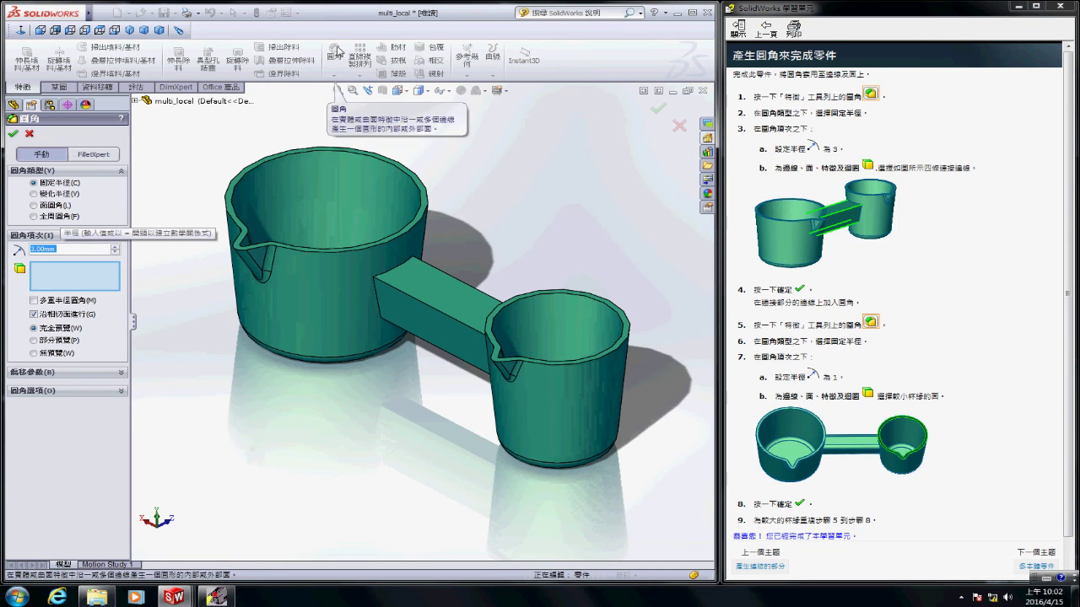
left_click(460, 287)
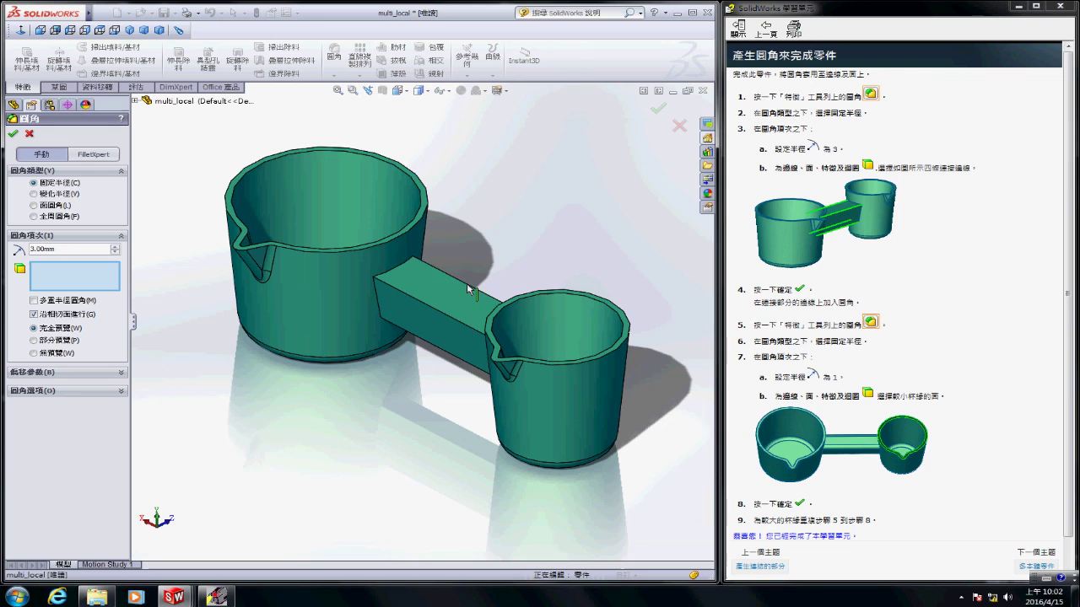
left_click(457, 348)
left_click(473, 337)
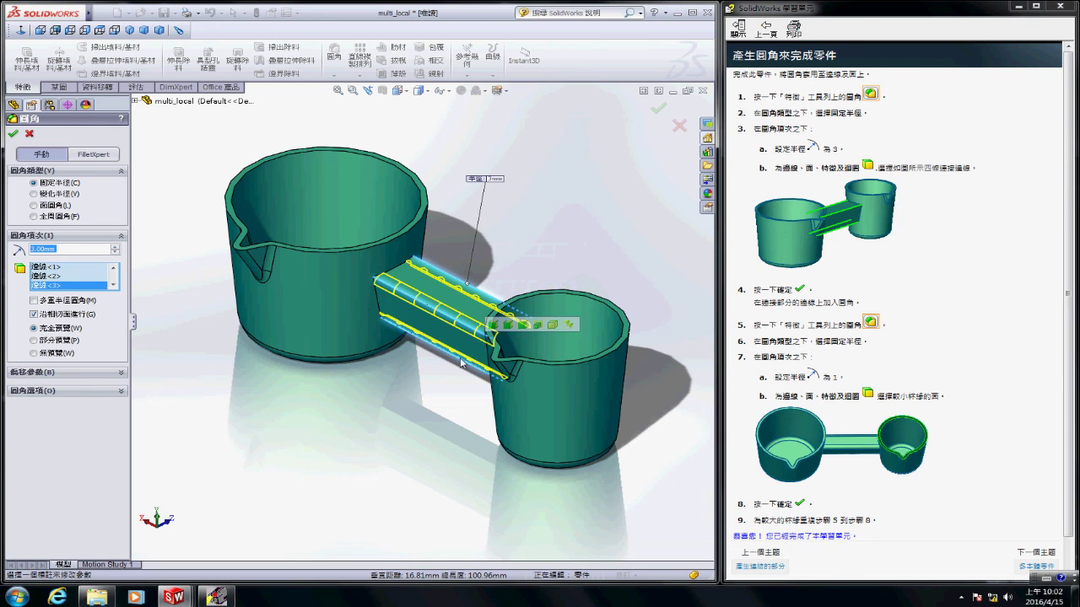
left_click(474, 346)
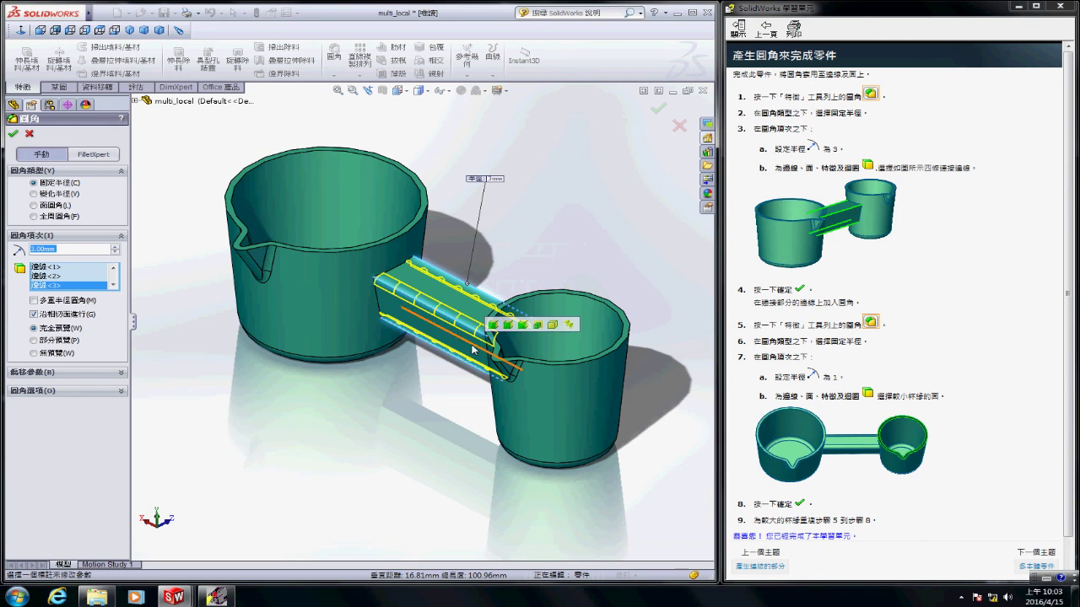
left_click(659, 109)
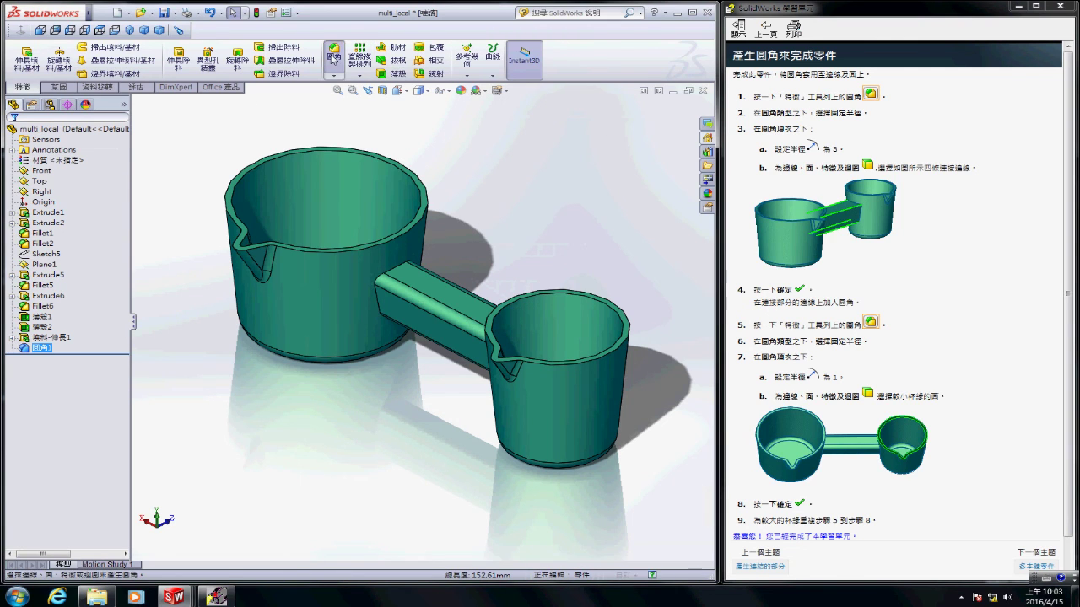
- Fillet the small and large cup rims at 1 mm as two separate fillets
left_click(334, 56)
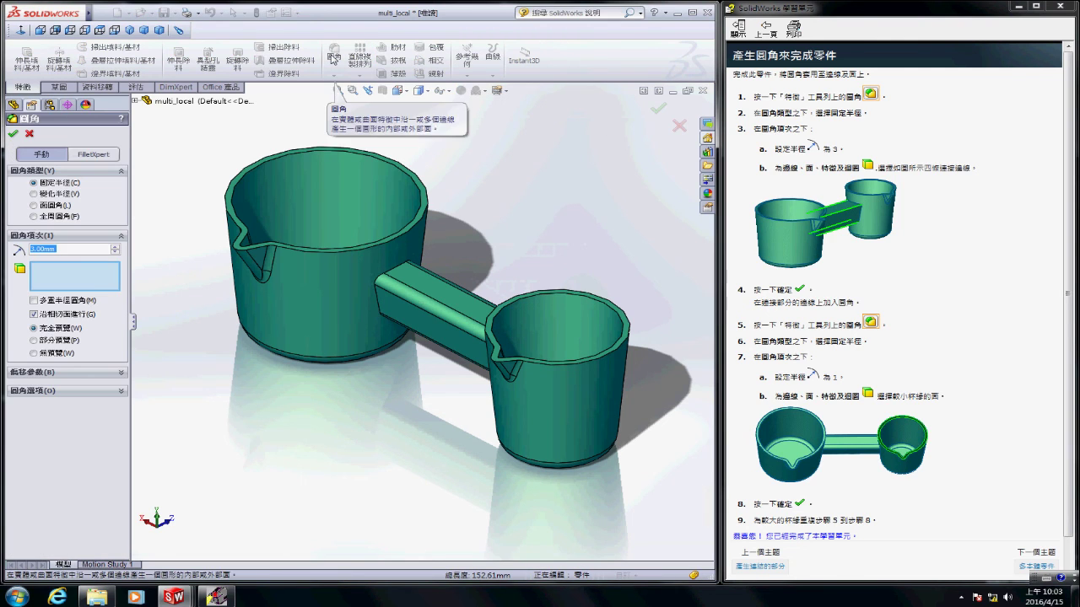
left_click(605, 302)
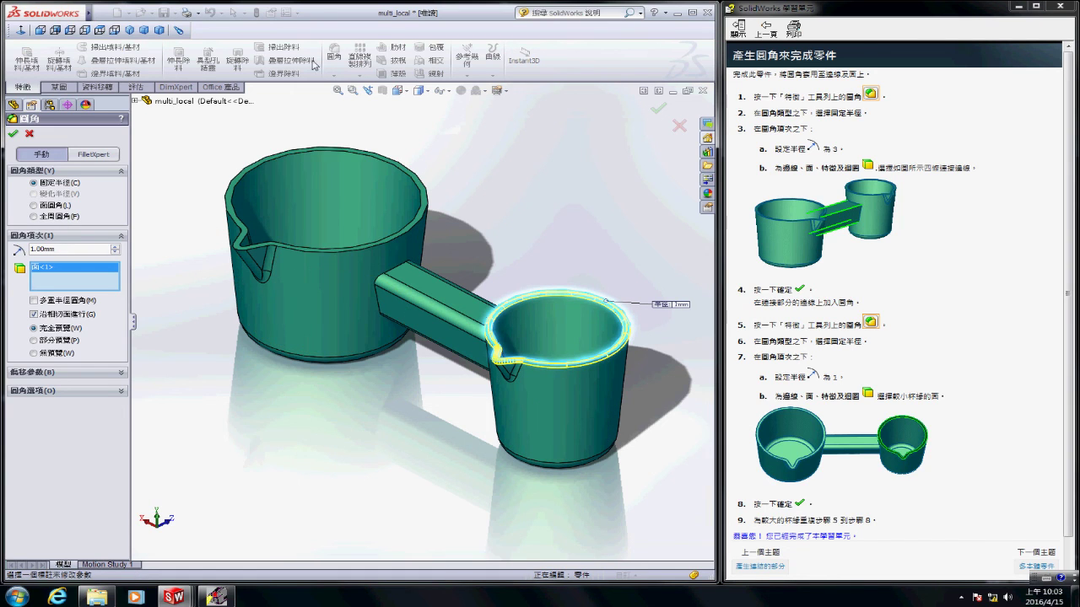
left_click(657, 108)
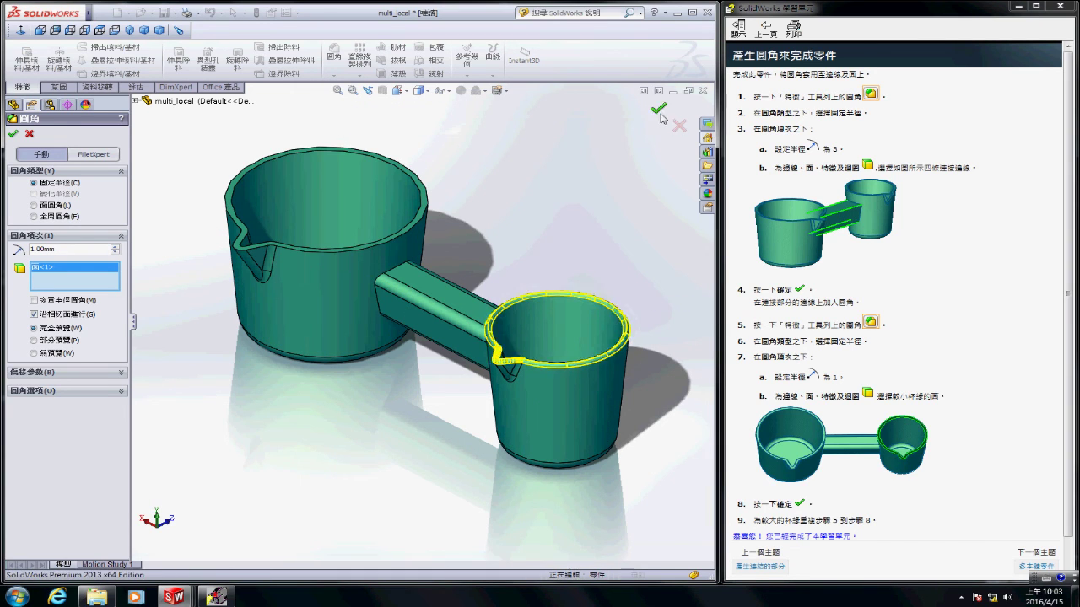
left_click(334, 55)
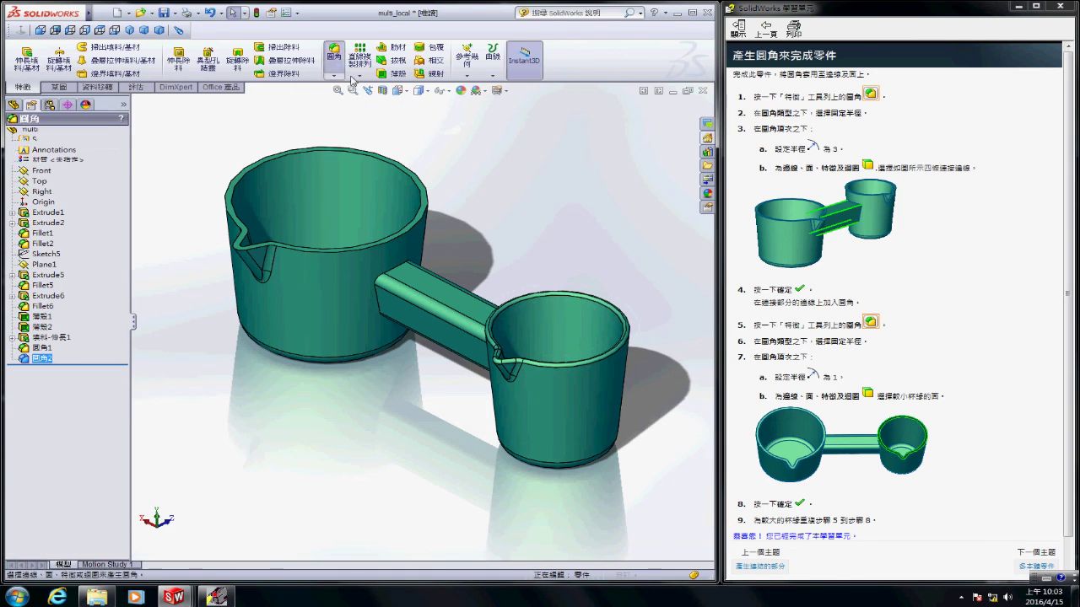
left_click(427, 203)
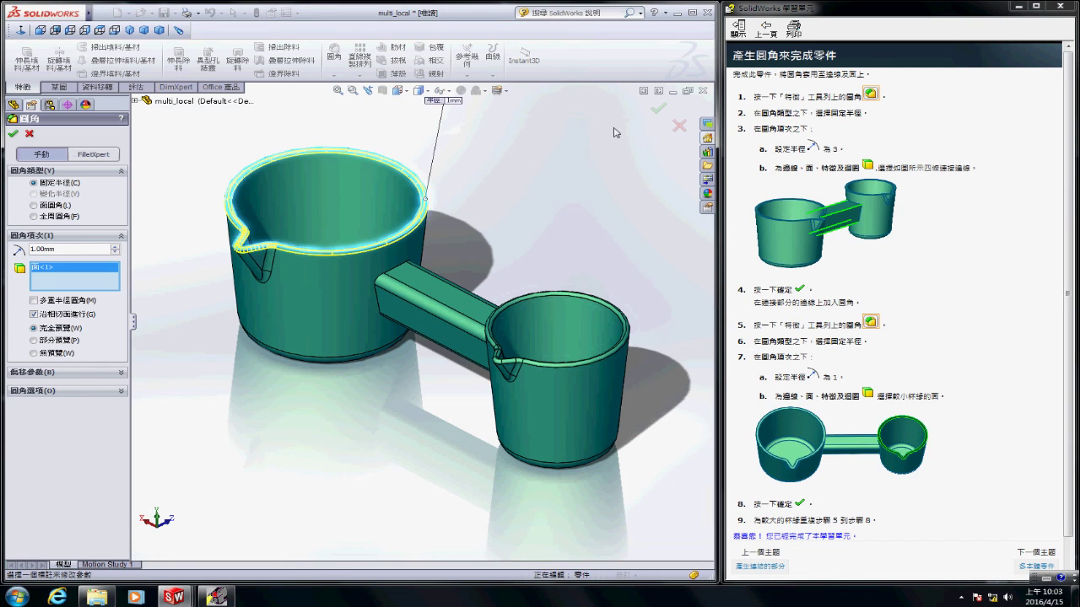
left_click(658, 108)
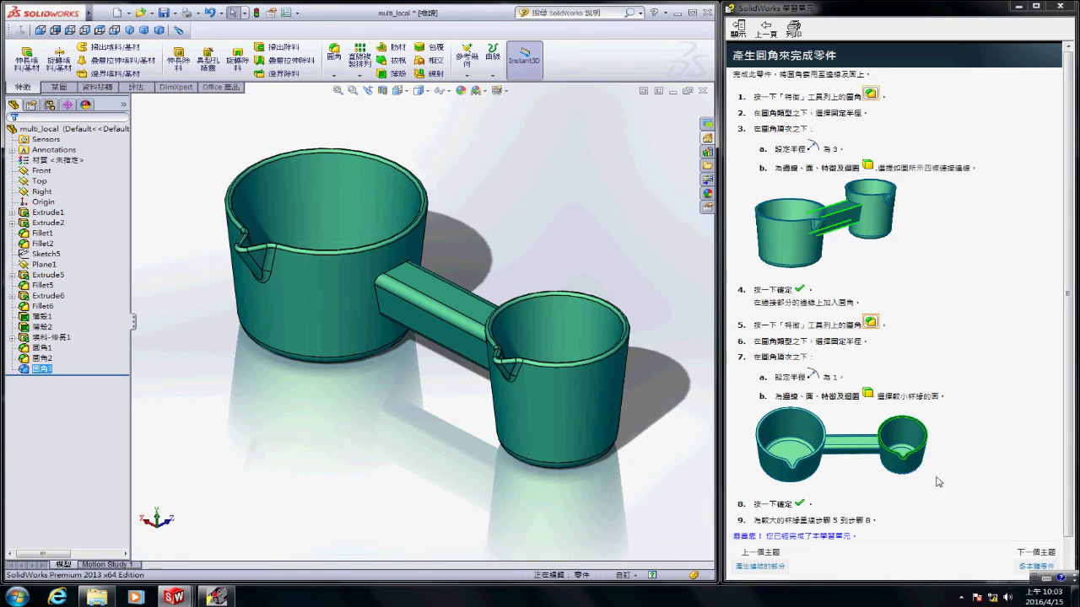
- Return the tutorial pane to the multibody parts overview and scroll its lesson list
left_click(1030, 570)
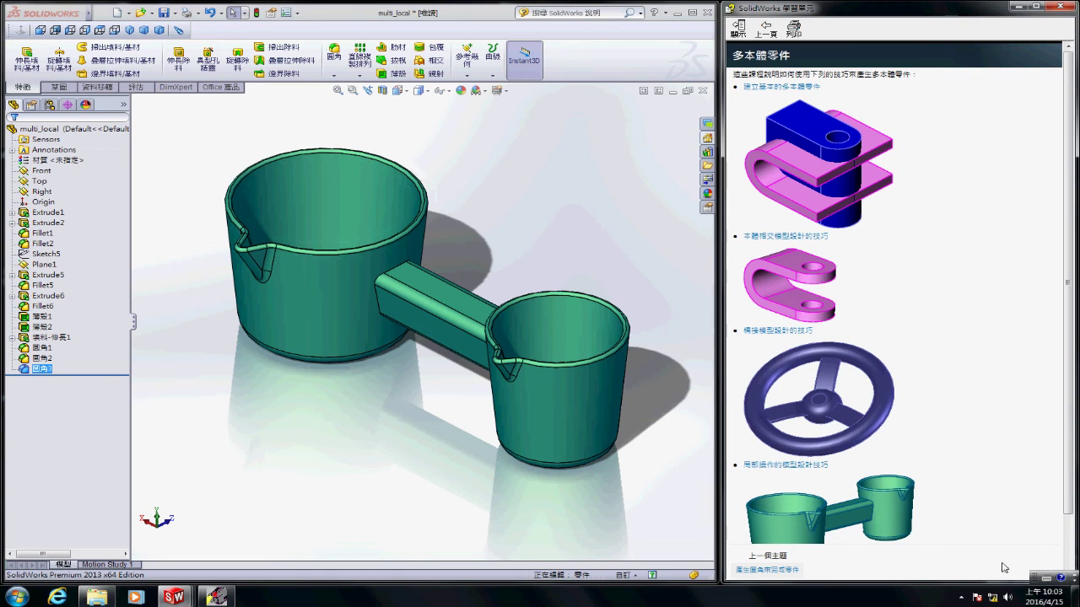
left_click(578, 248)
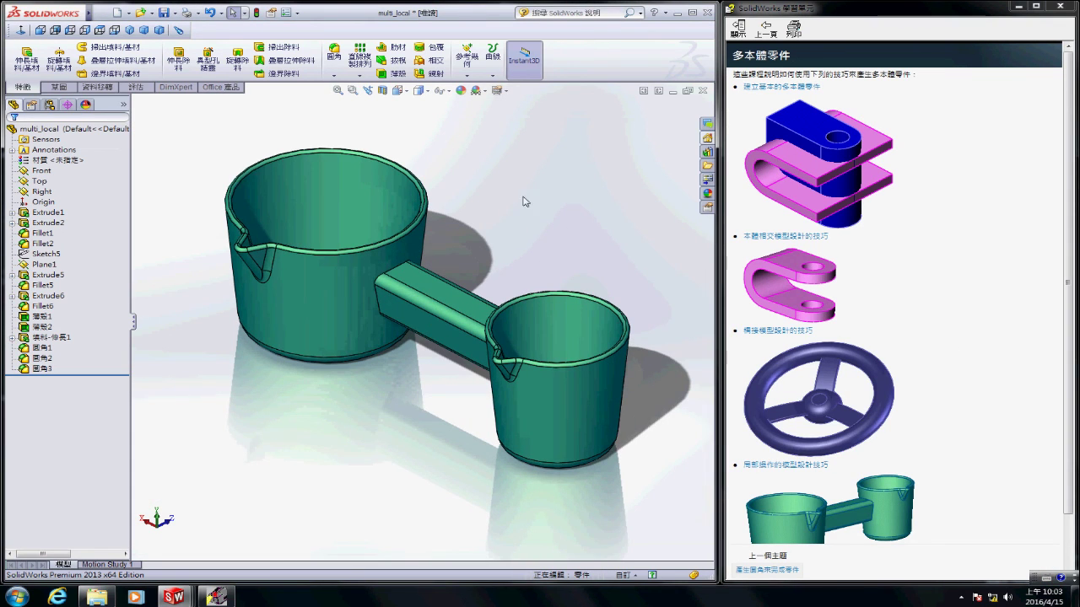
scroll(967, 462, "down", 2)
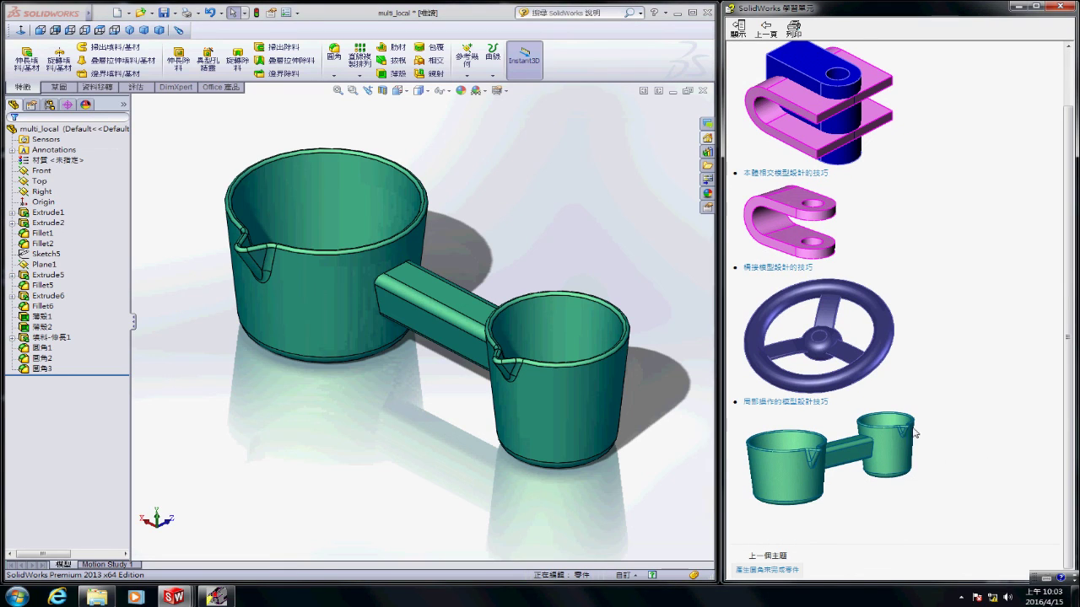